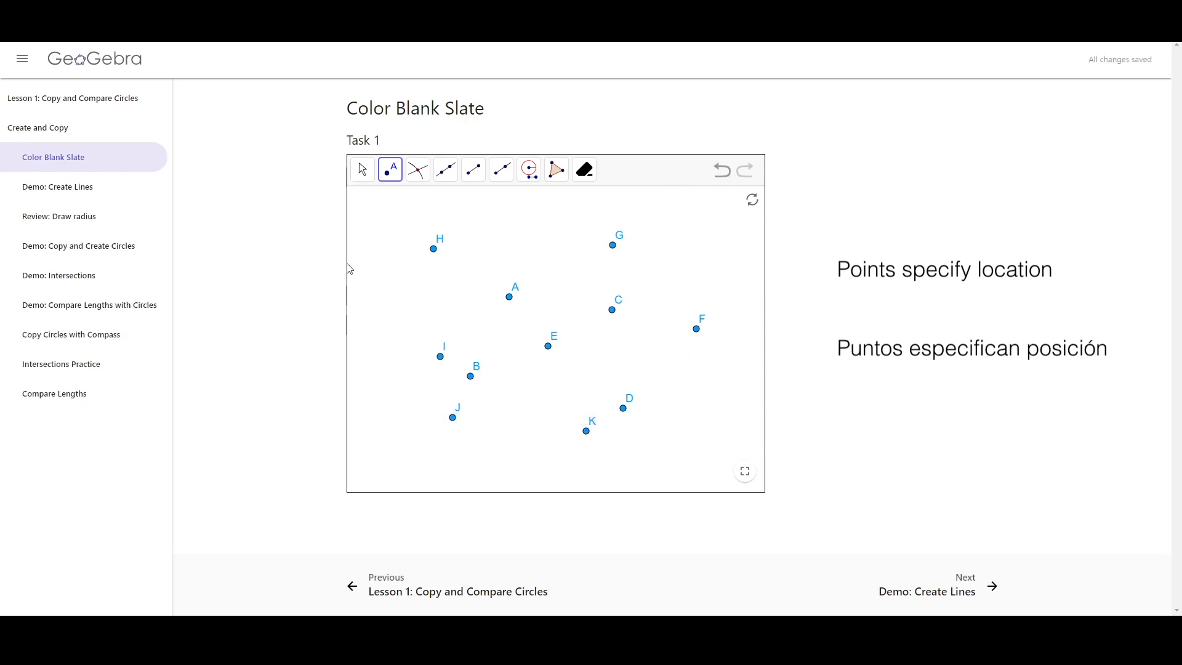
# Reset the slate and place eleven points scattered across the canvas with the Point tool
pyautogui.click(754, 201)
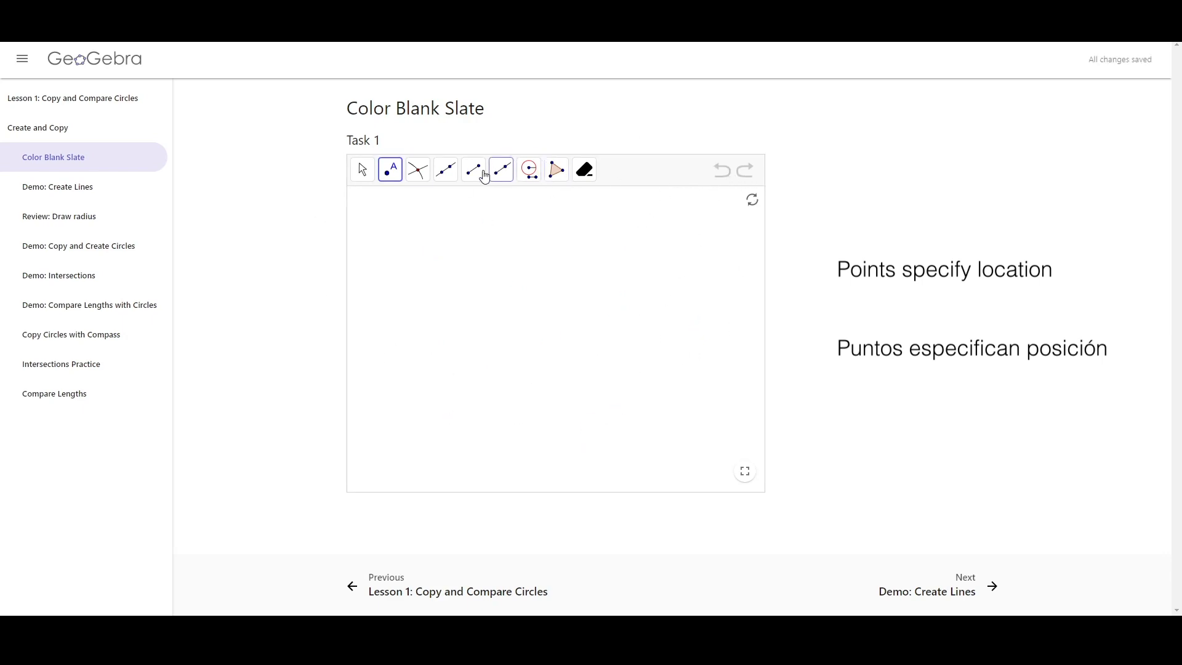
pyautogui.click(520, 252)
pyautogui.click(477, 321)
pyautogui.click(437, 373)
pyautogui.click(588, 405)
pyautogui.click(645, 307)
pyautogui.click(683, 395)
pyautogui.click(531, 341)
pyautogui.click(567, 283)
pyautogui.click(526, 390)
pyautogui.click(416, 234)
pyautogui.click(476, 411)
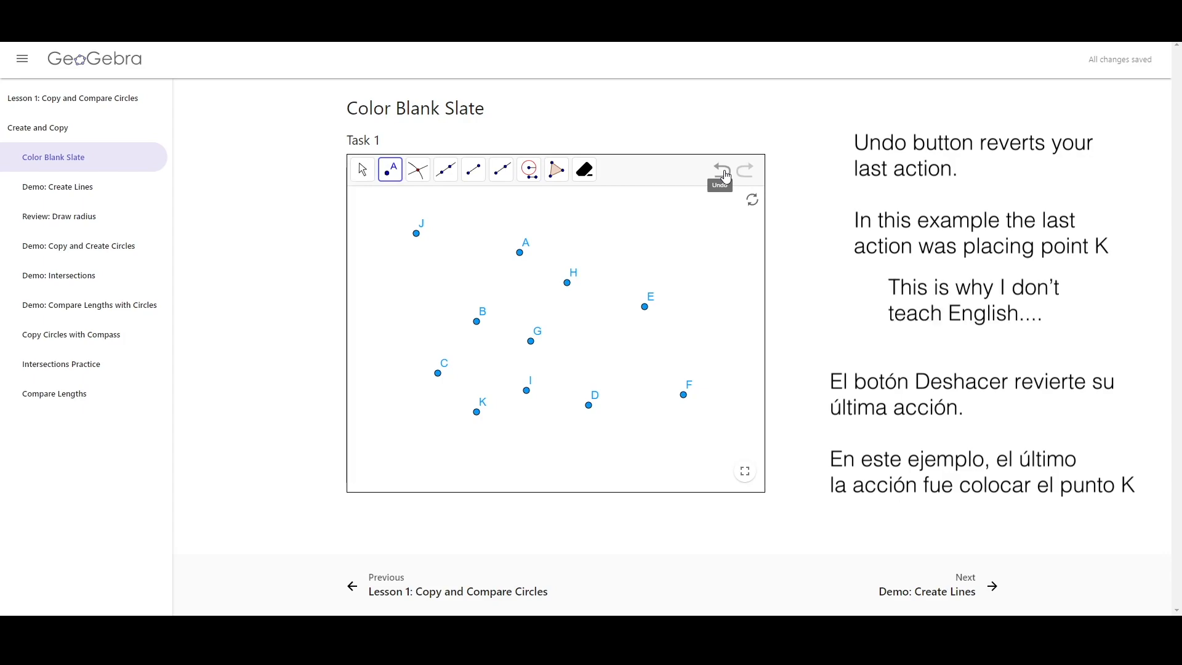
# Undo the last few point placements and redo them again
pyautogui.click(726, 177)
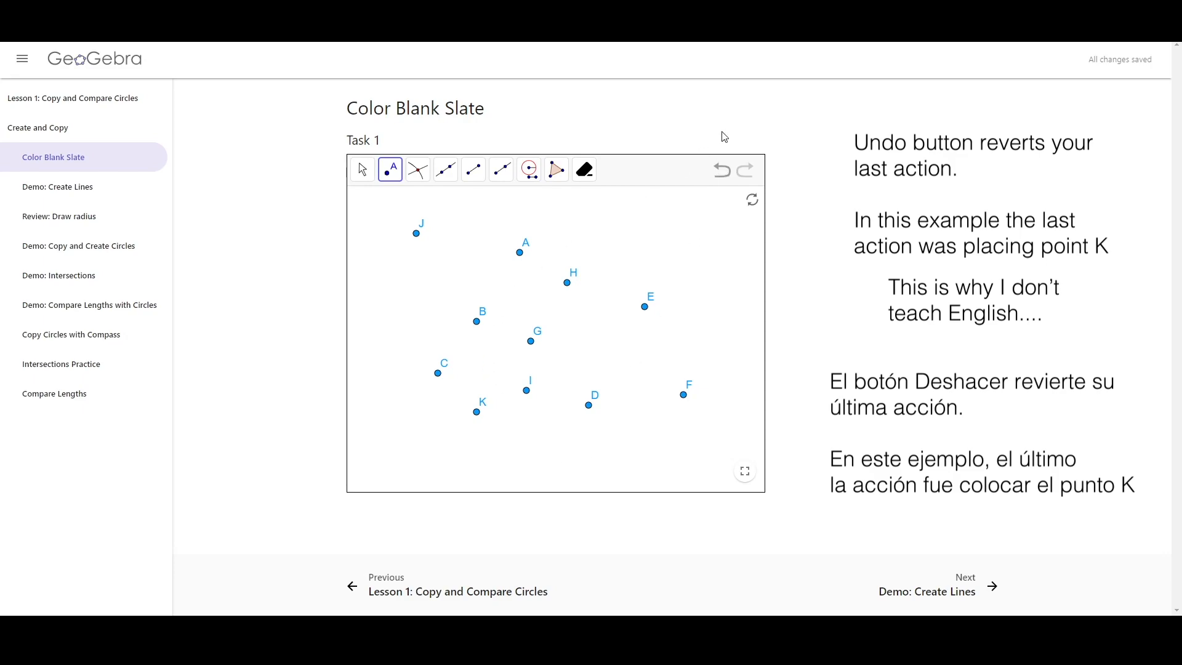
pyautogui.click(722, 172)
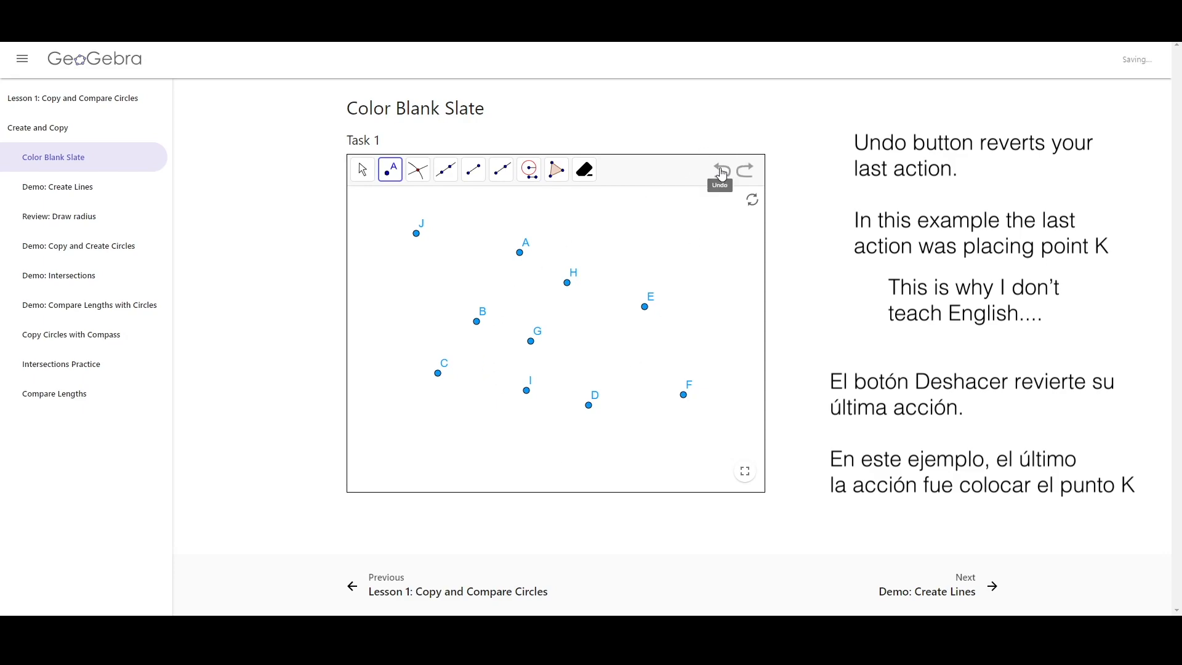
pyautogui.click(722, 171)
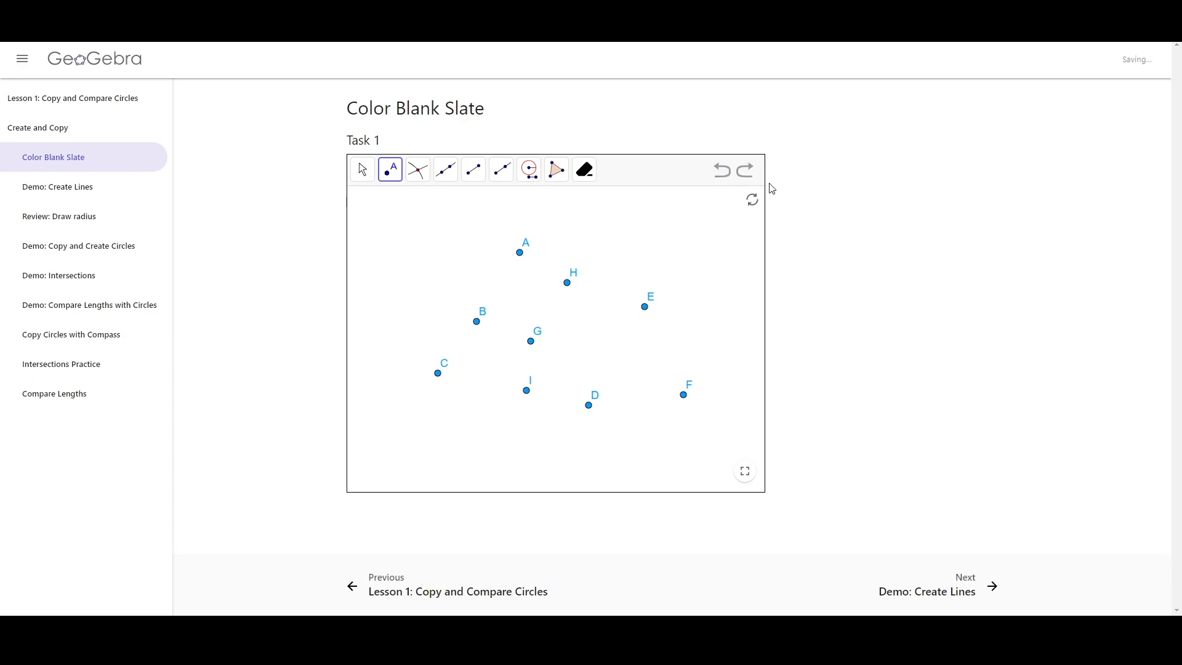
pyautogui.click(723, 171)
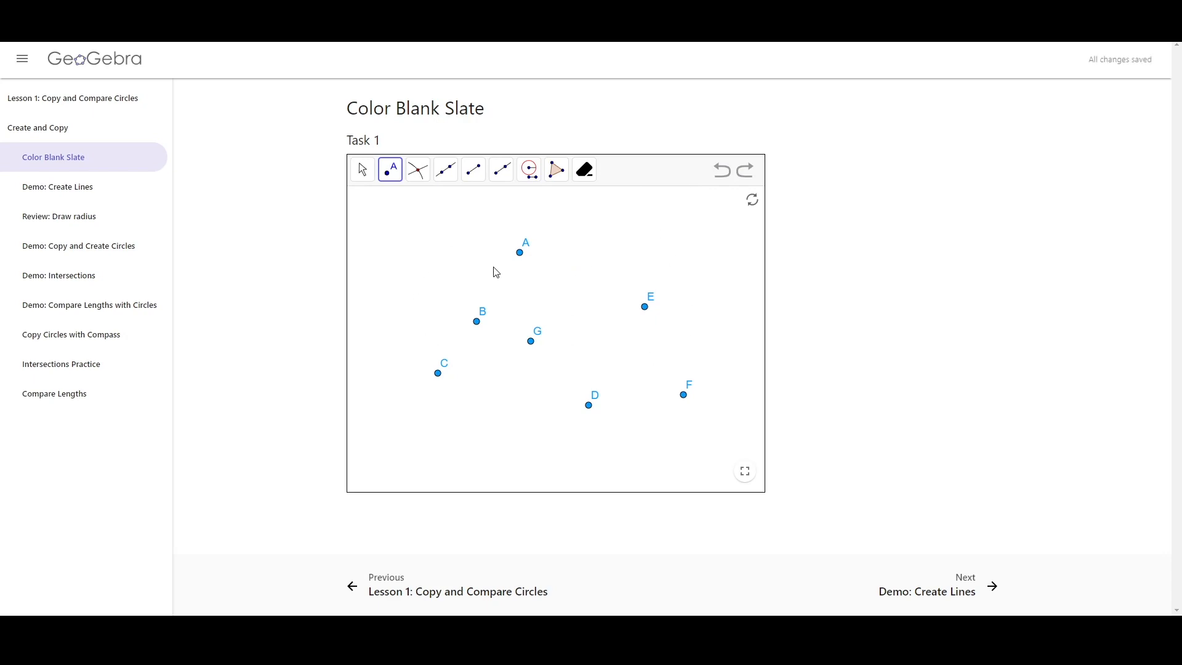
pyautogui.click(756, 175)
pyautogui.click(756, 176)
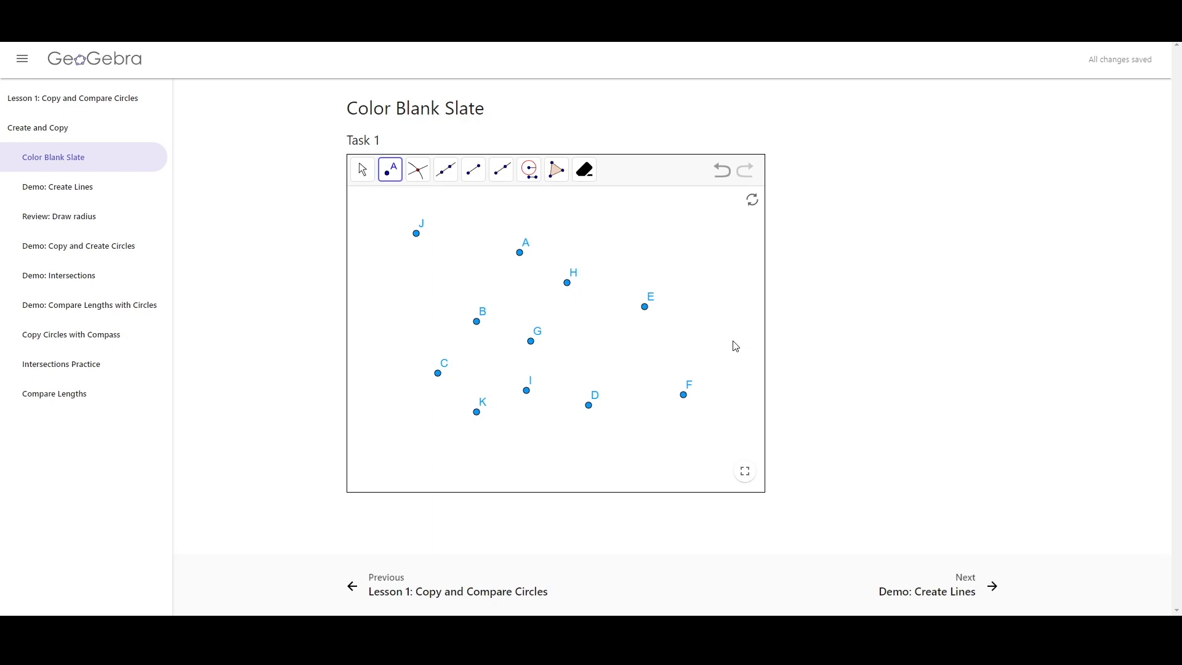
# Reset the slate to blank and place seven new points around the canvas
pyautogui.click(752, 201)
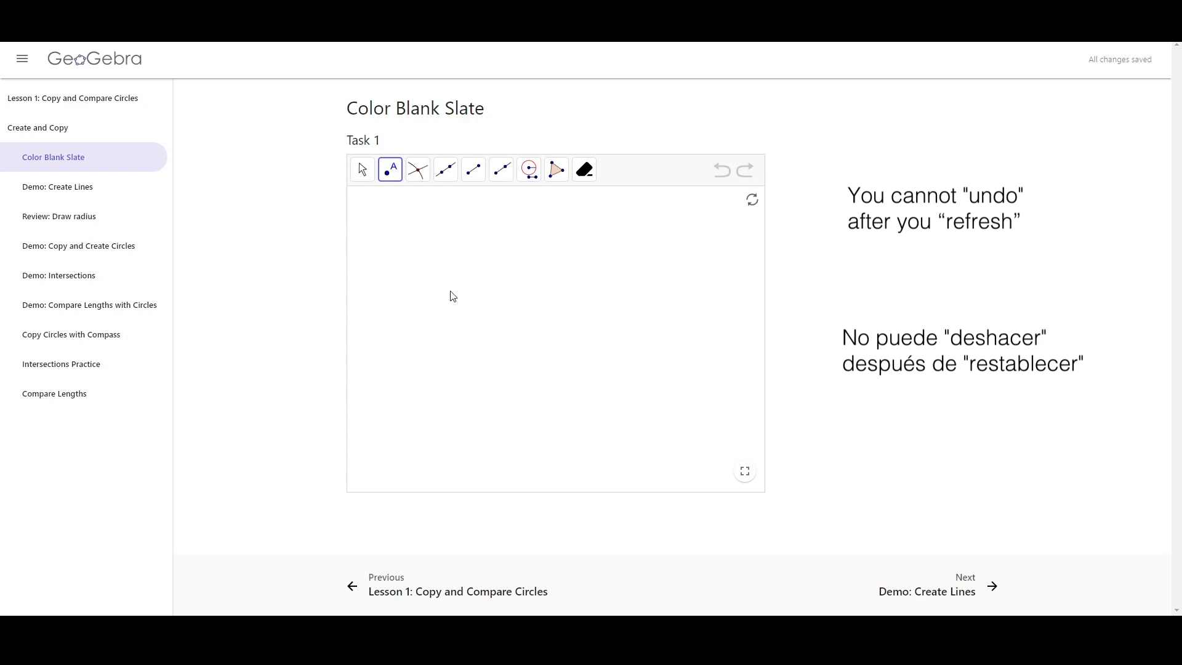
pyautogui.click(537, 274)
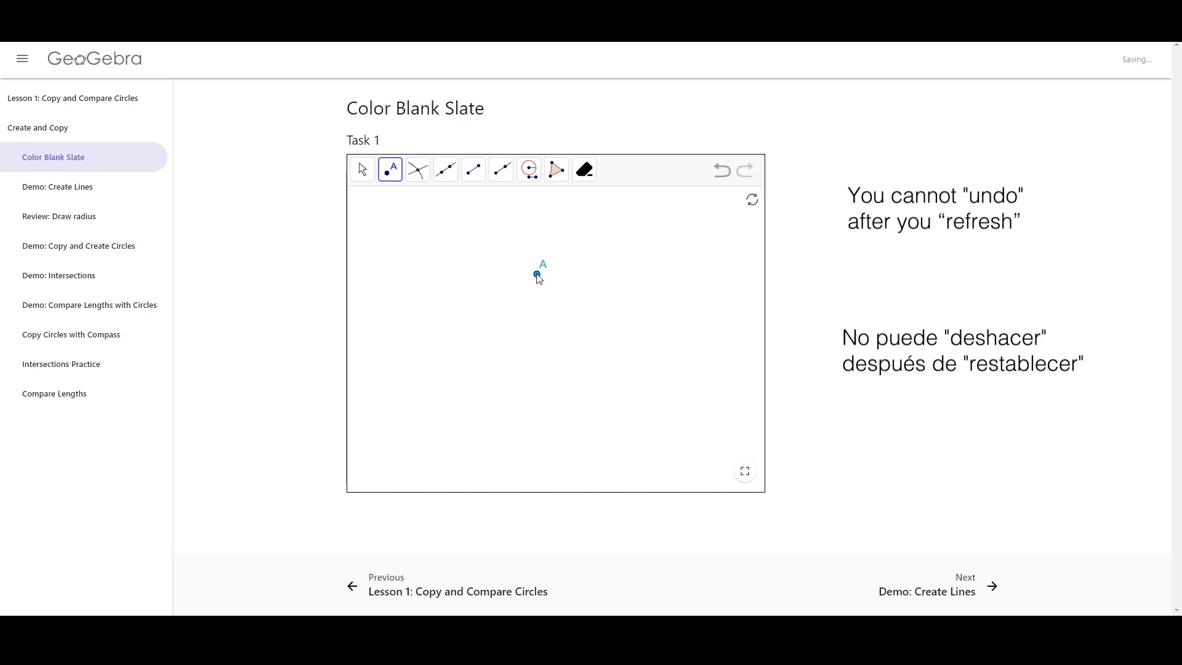
pyautogui.click(507, 352)
pyautogui.click(681, 375)
pyautogui.click(602, 426)
pyautogui.click(629, 304)
pyautogui.click(423, 288)
pyautogui.click(453, 400)
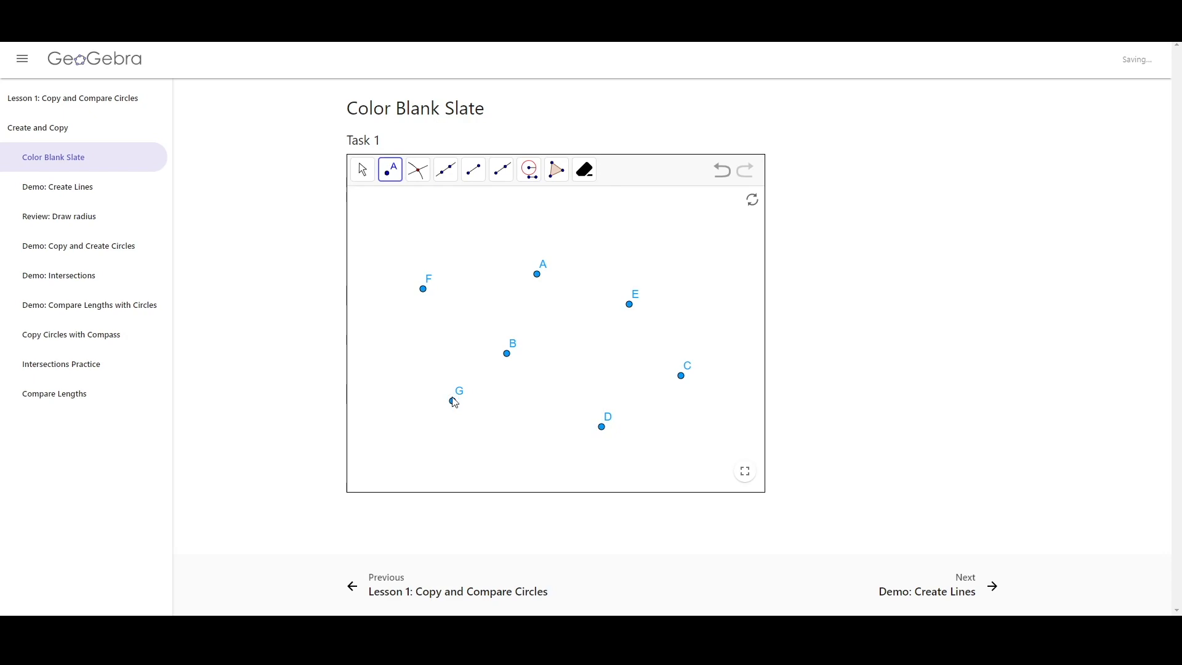
# Erase points B, C and F with the Delete tool
pyautogui.click(590, 172)
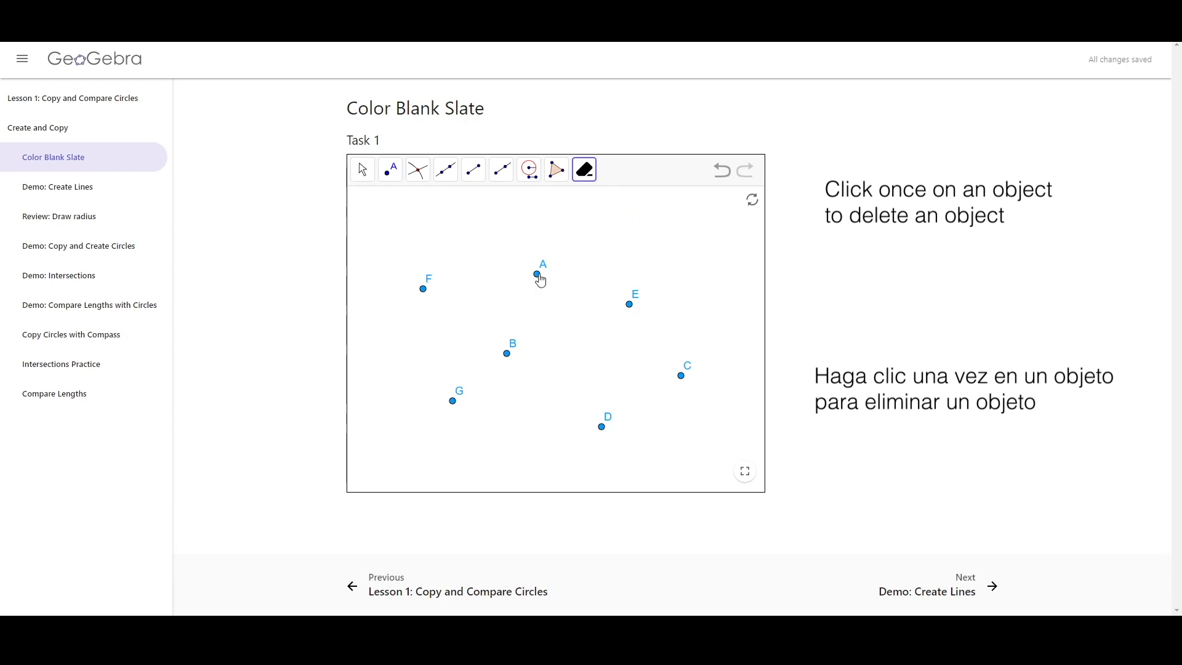
pyautogui.moveTo(621, 362); pyautogui.dragTo(606, 351)
pyautogui.click(681, 377)
pyautogui.moveTo(584, 359)
pyautogui.mouseDown()
pyautogui.moveTo(591, 351)
pyautogui.moveTo(563, 353)
pyautogui.moveTo(575, 367)
pyautogui.moveTo(511, 323)
pyautogui.moveTo(493, 330)
pyautogui.moveTo(511, 345)
pyautogui.moveTo(466, 333)
pyautogui.moveTo(425, 302)
pyautogui.moveTo(425, 284)
pyautogui.mouseUp()
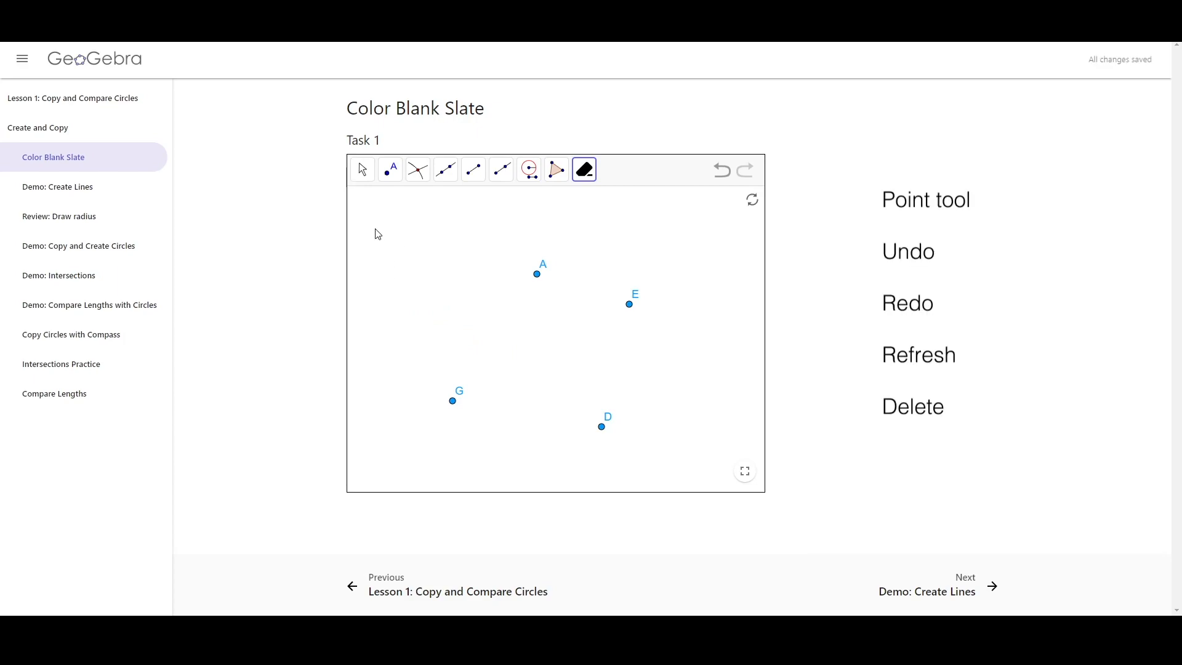
# Place a new point B near the upper left, undo it and redo it
pyautogui.click(390, 169)
pyautogui.click(453, 291)
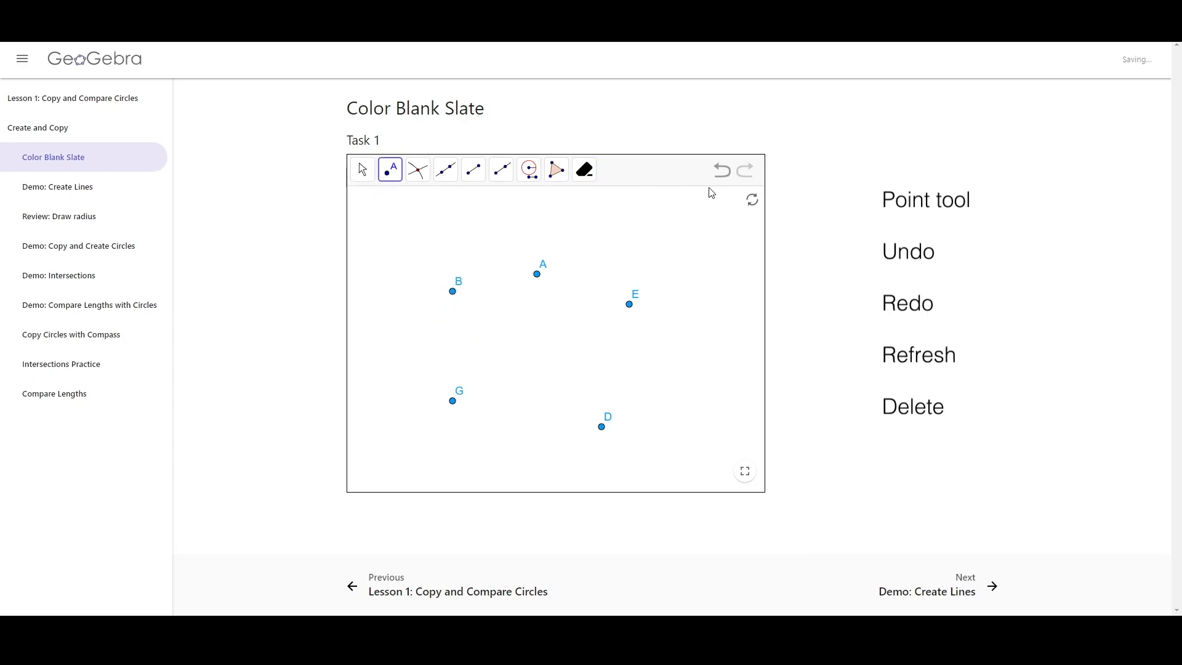
pyautogui.click(721, 171)
pyautogui.click(749, 175)
# Delete all remaining points A, B, G, D and E with the Delete tool
pyautogui.click(585, 169)
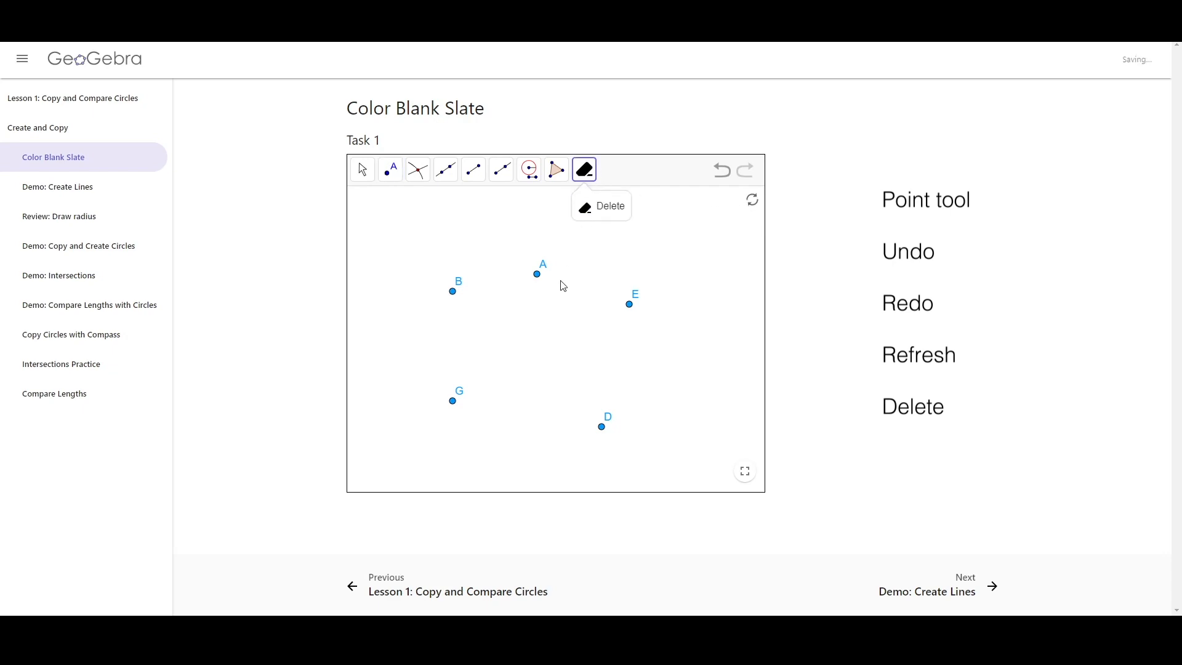
pyautogui.click(537, 273)
pyautogui.click(454, 290)
pyautogui.click(453, 400)
pyautogui.click(602, 427)
pyautogui.click(629, 304)
pyautogui.click(362, 170)
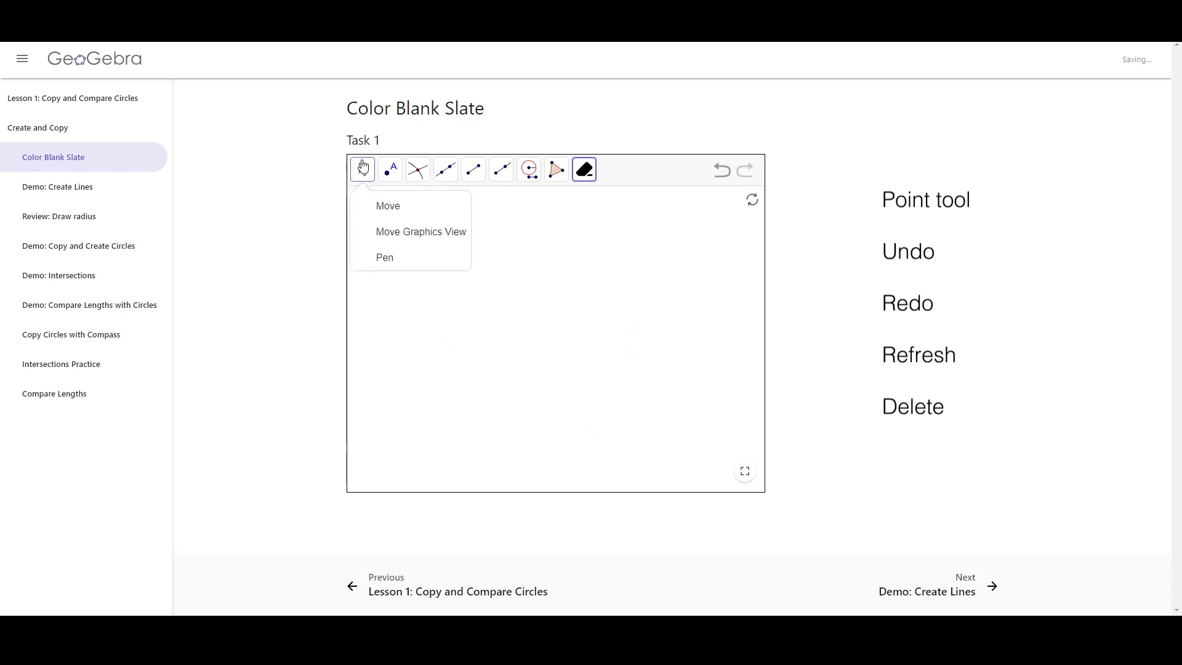
pyautogui.click(377, 203)
pyautogui.click(363, 171)
pyautogui.click(642, 356)
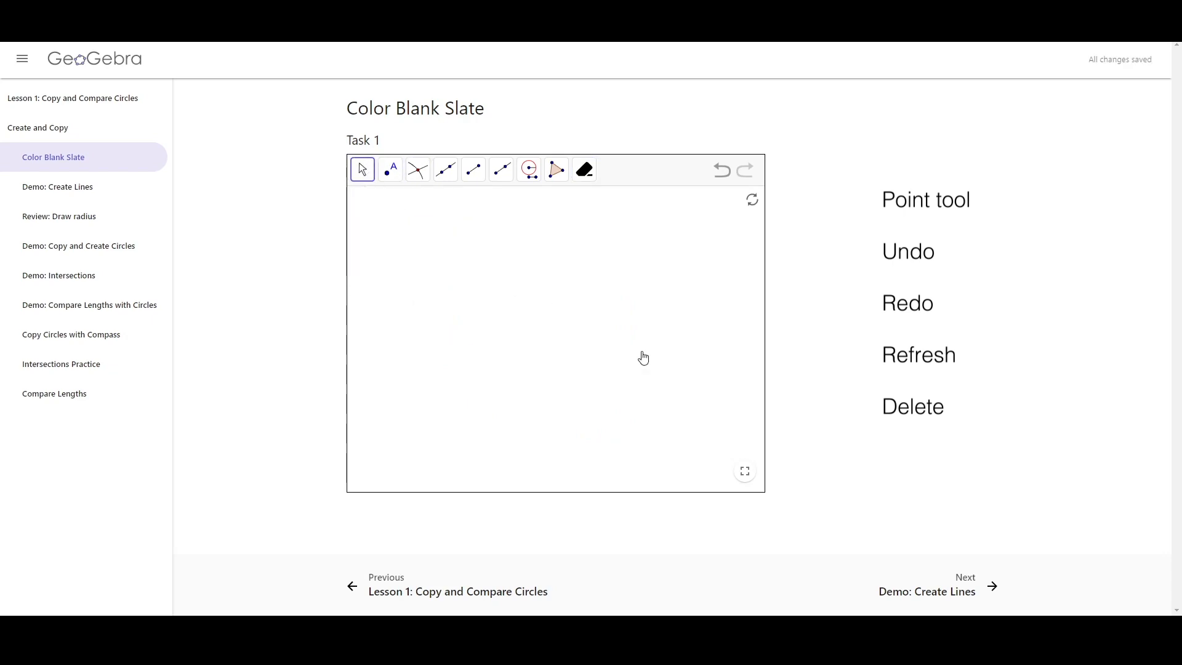
# Place six points A to F around the centre of the canvas with the Point tool
pyautogui.click(383, 171)
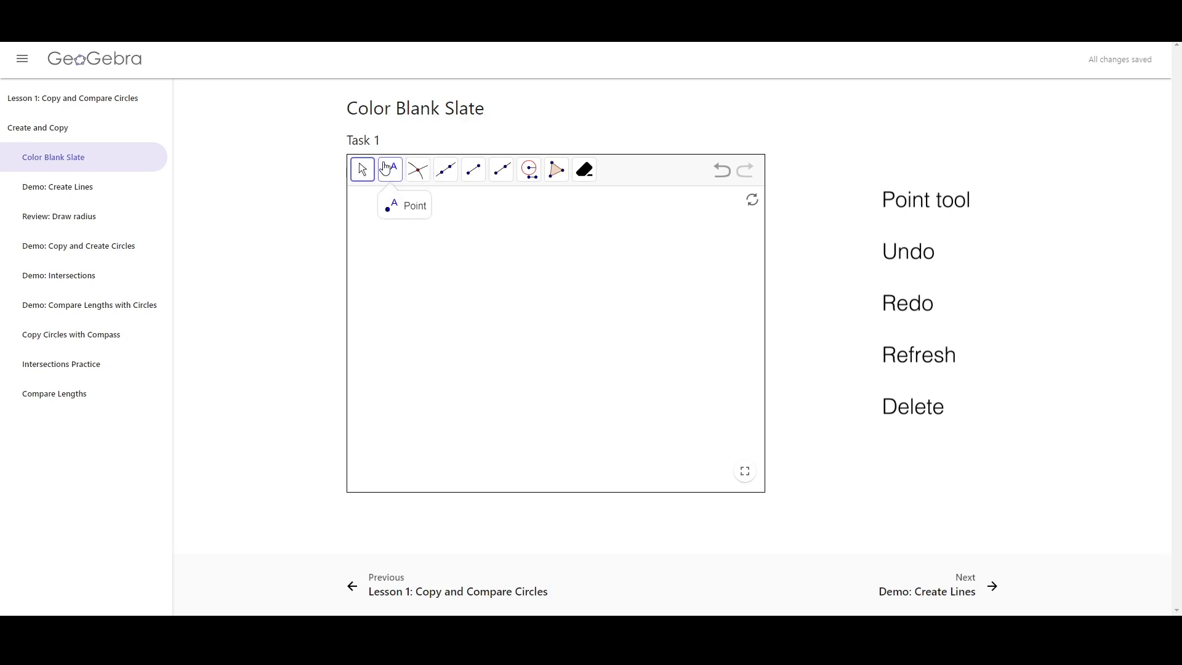
pyautogui.click(421, 213)
pyautogui.click(541, 274)
pyautogui.click(505, 347)
pyautogui.click(444, 282)
pyautogui.click(504, 406)
pyautogui.click(629, 350)
pyautogui.click(575, 310)
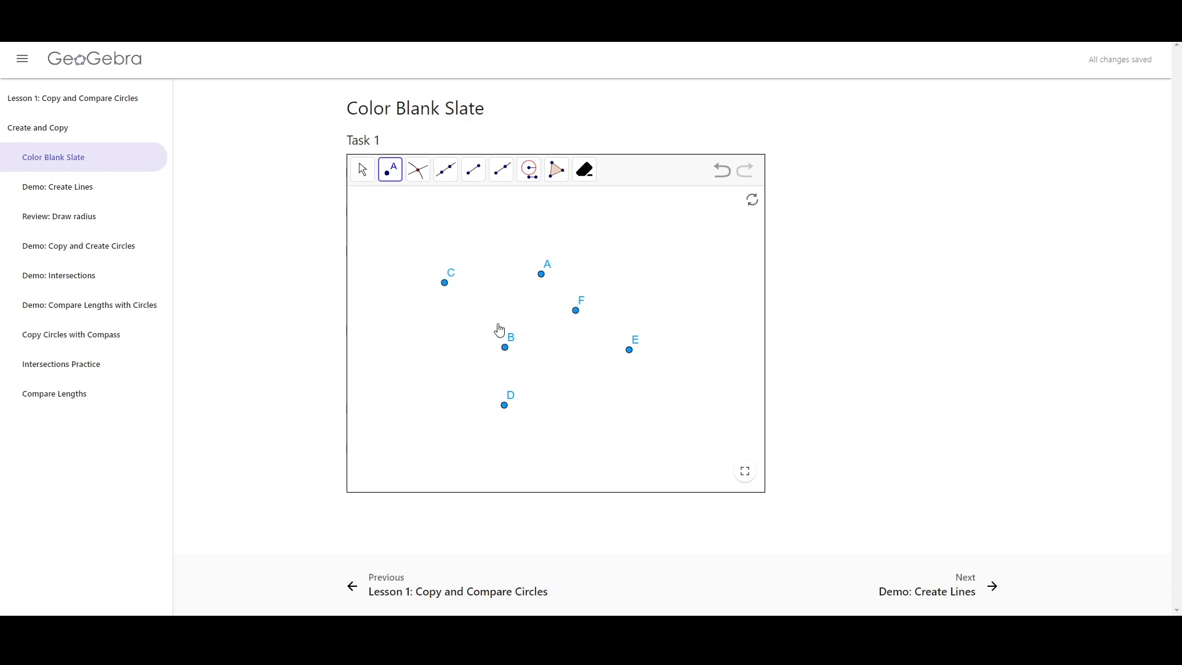
# Zoom the canvas out and back in around the points
pyautogui.scroll(-3, 547, 321)
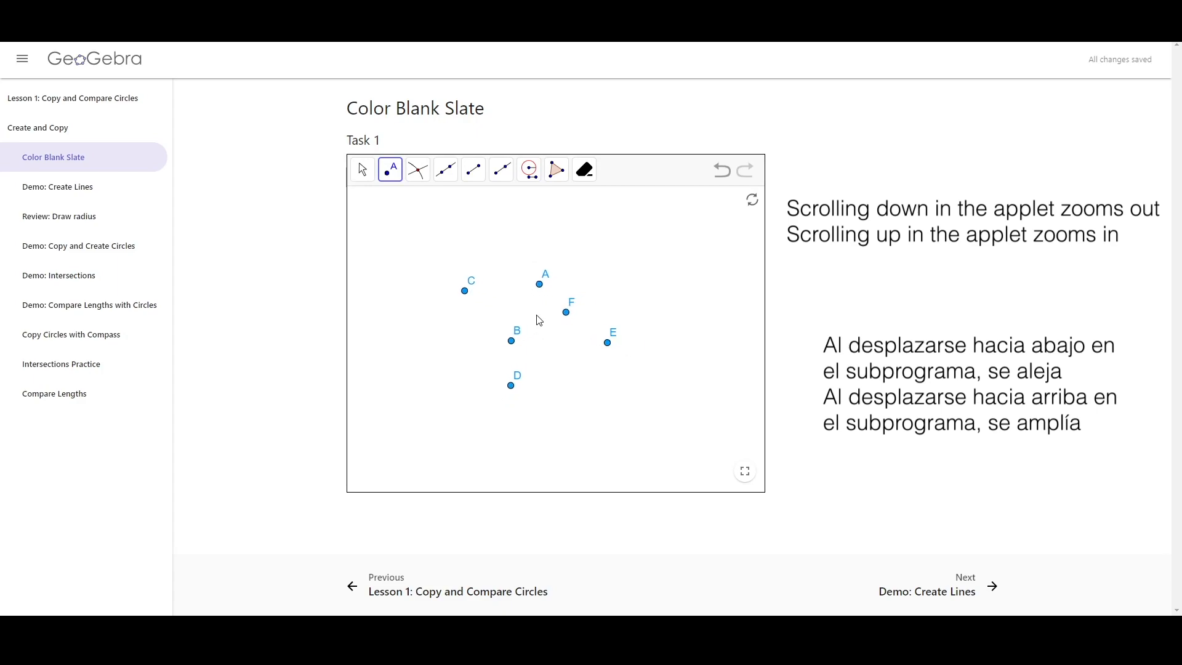
pyautogui.scroll(-5, 533, 320)
pyautogui.scroll(10, 539, 336)
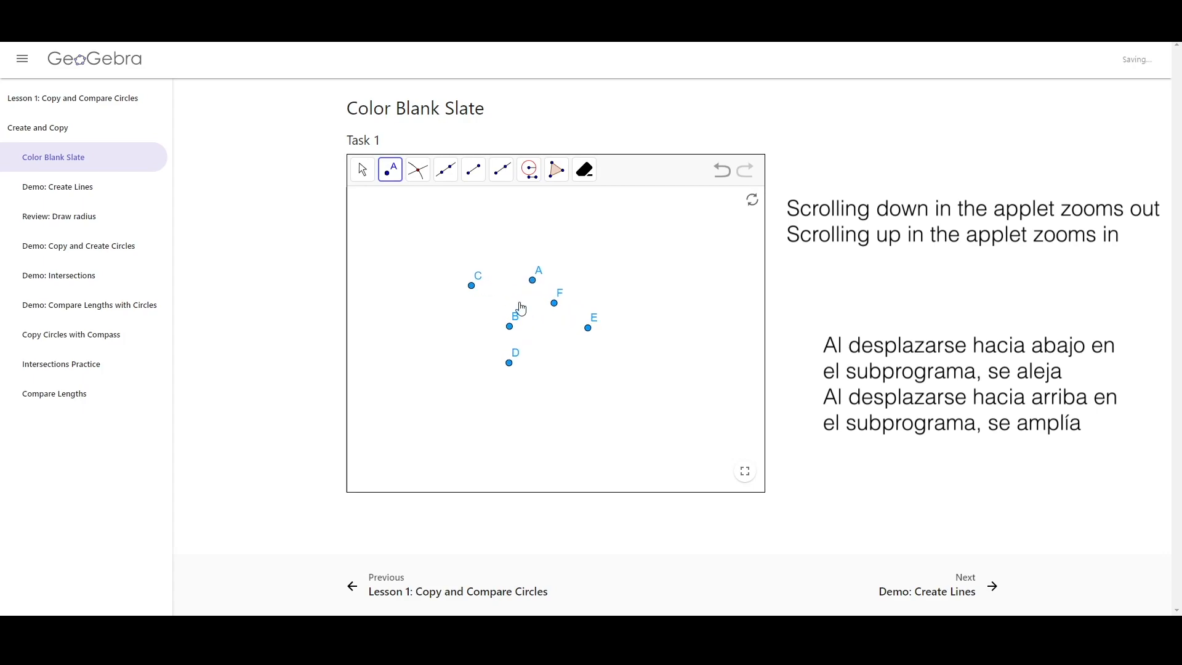
pyautogui.click(532, 317)
pyautogui.click(724, 171)
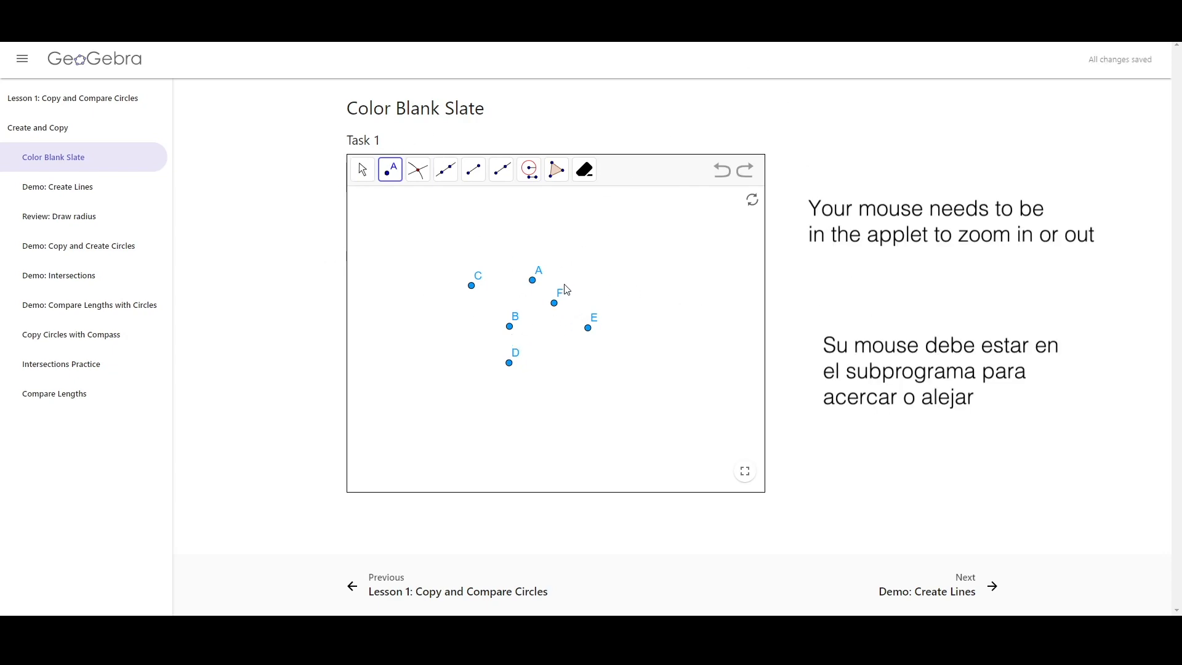
# Reset the slate to a blank canvas and switch to the Move tool
pyautogui.click(584, 170)
pyautogui.click(752, 201)
pyautogui.click(362, 169)
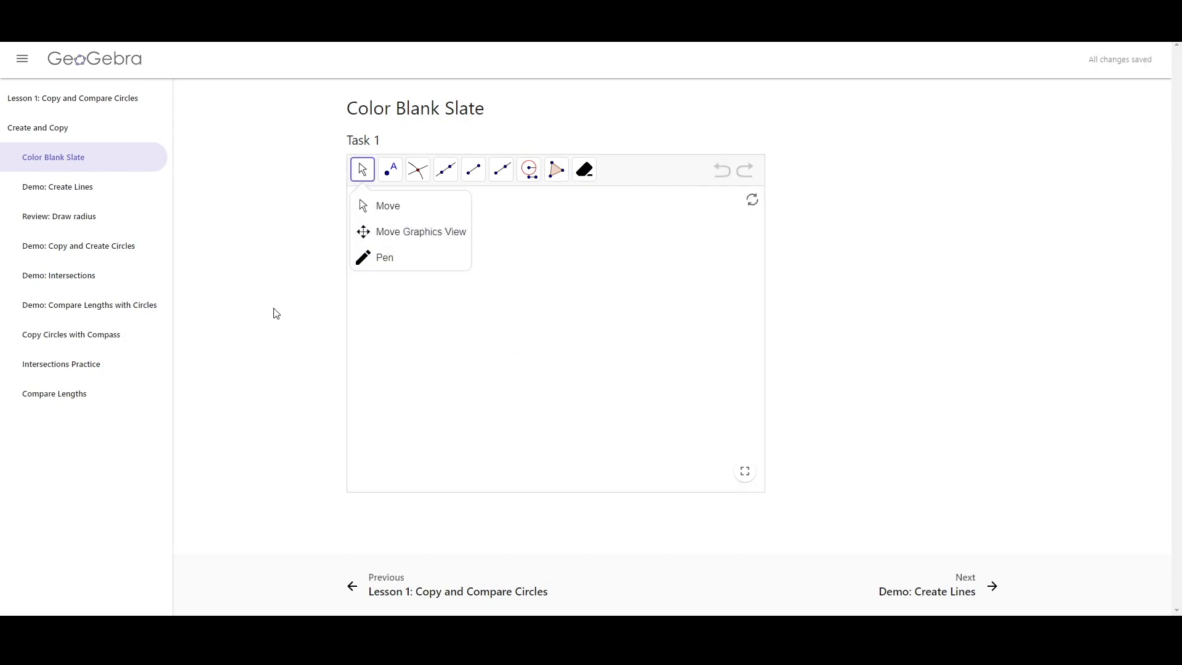
pyautogui.click(601, 353)
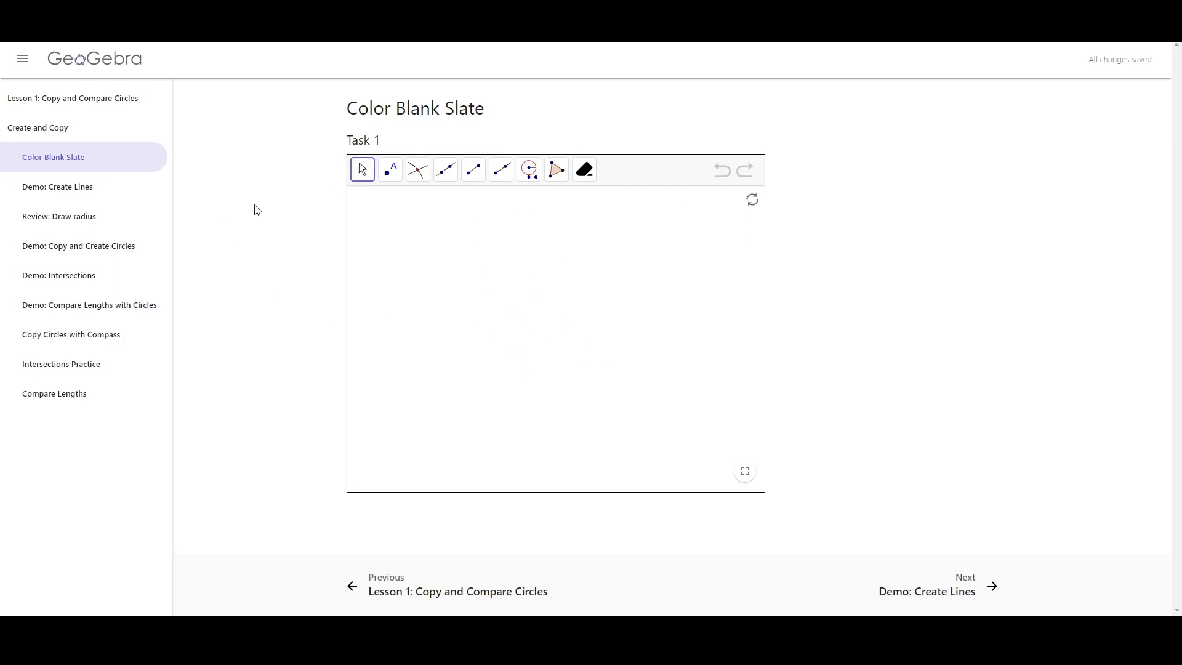
# Open the Demo: Create Lines page and highlight its first instruction
pyautogui.click(145, 192)
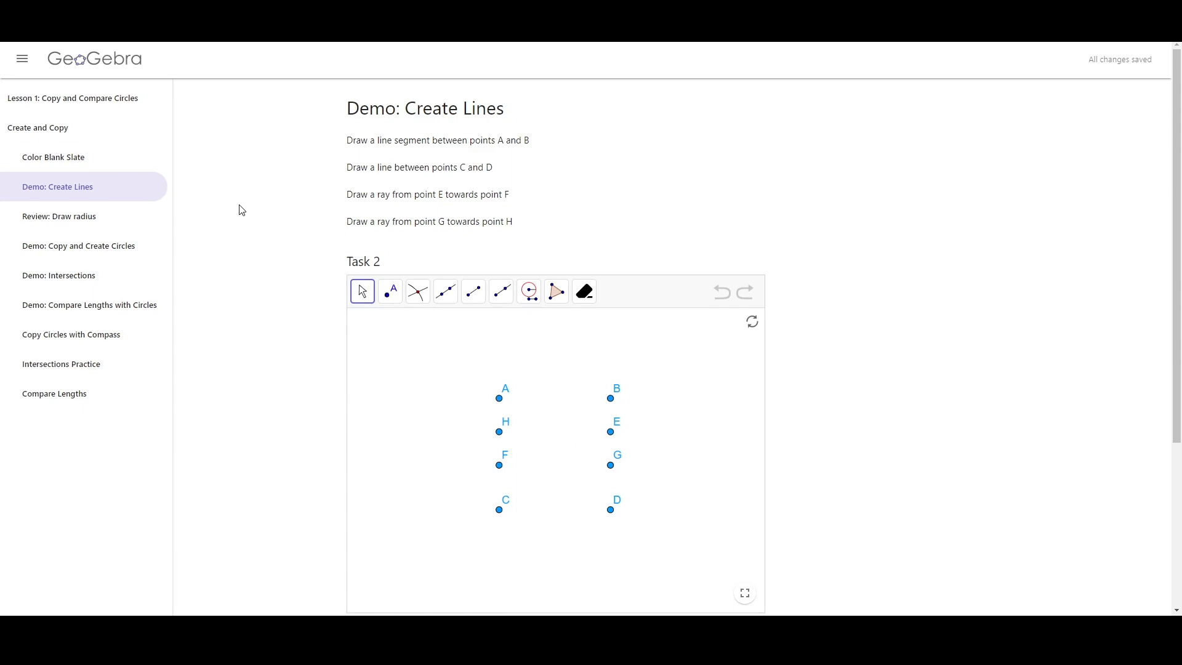
pyautogui.scroll(-1, 243, 216)
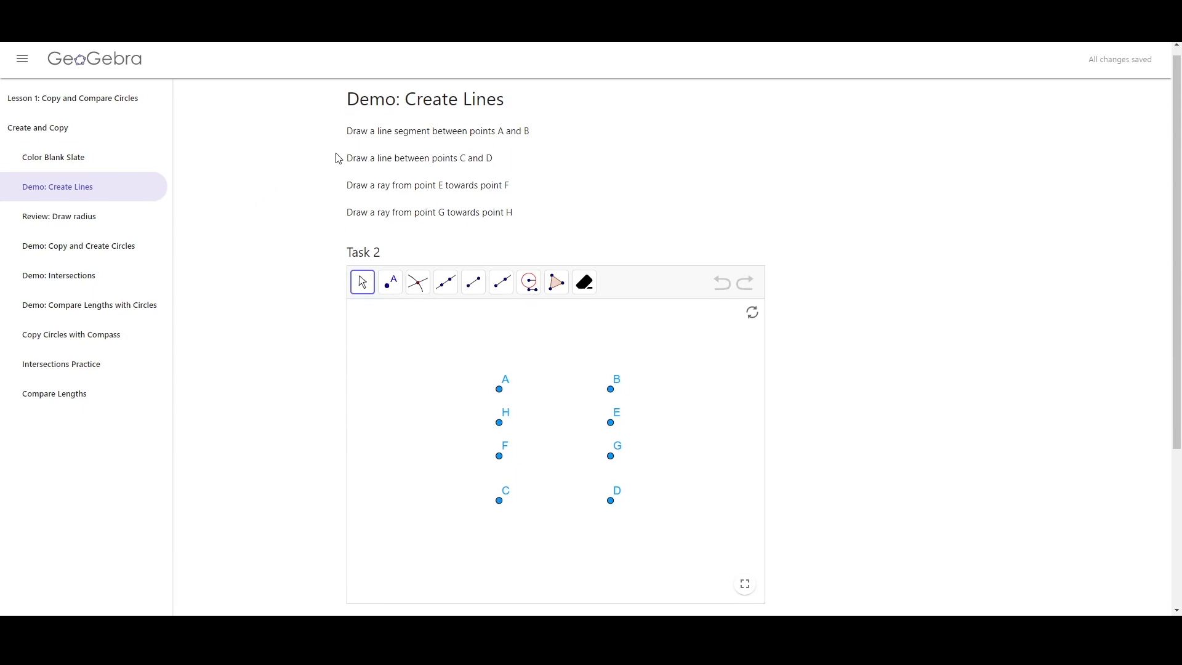
pyautogui.moveTo(346, 132); pyautogui.dragTo(535, 137)
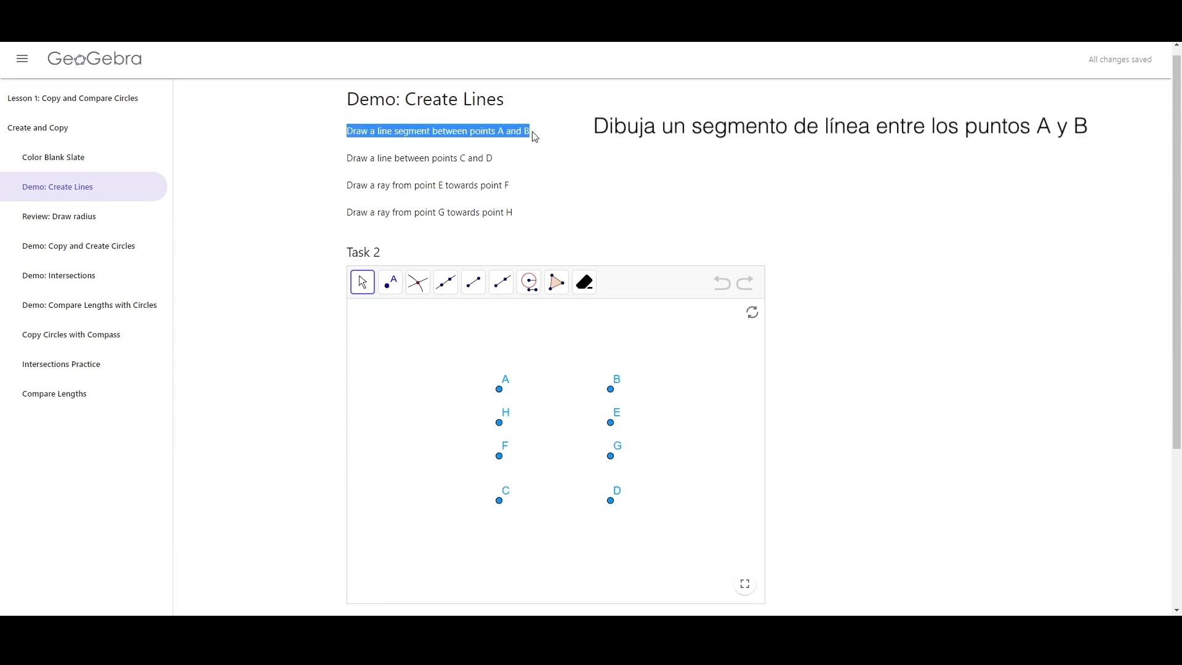
pyautogui.click(597, 132)
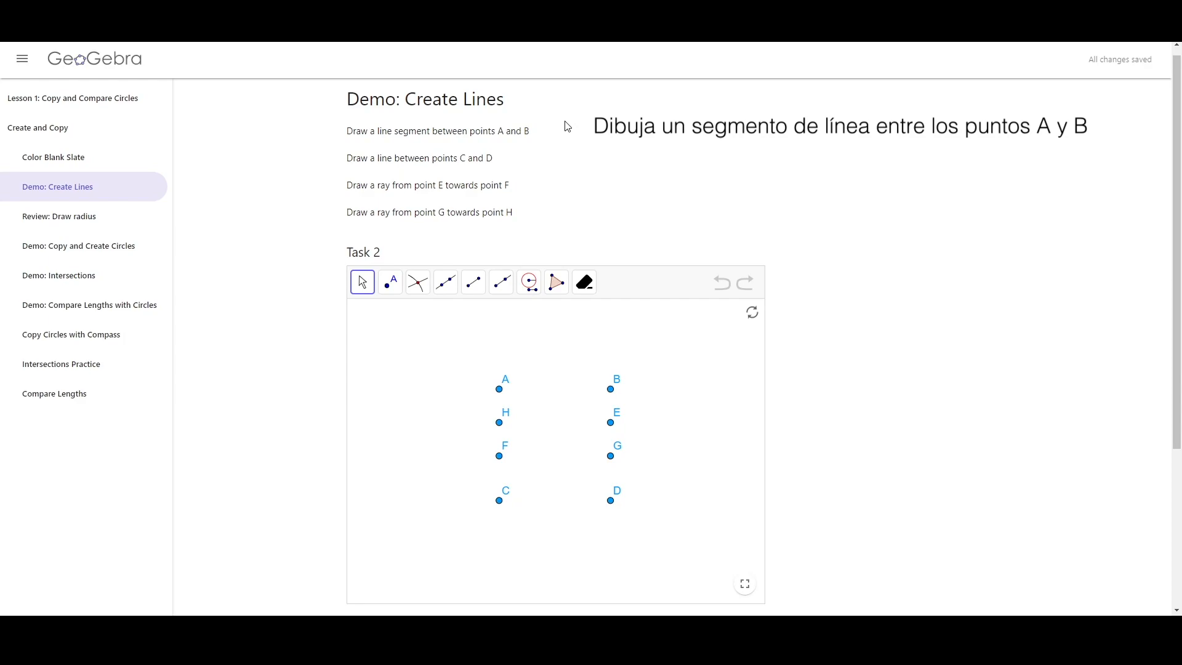
# Draw a line segment between points A and B with the Segment tool
pyautogui.click(454, 279)
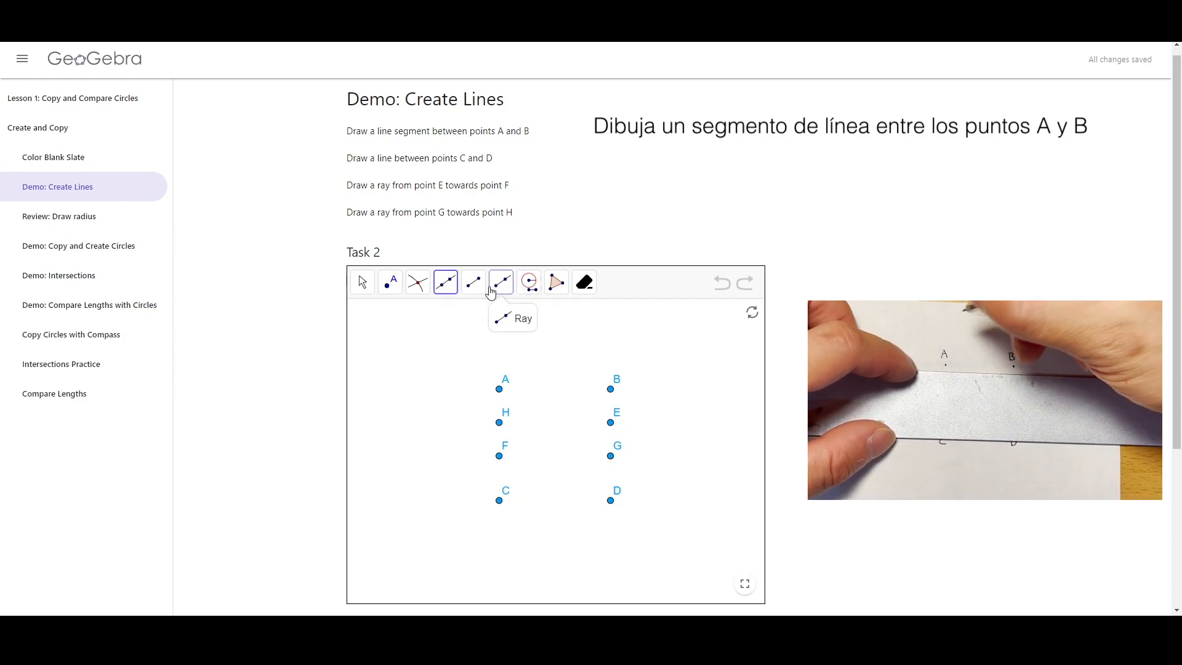
pyautogui.click(475, 287)
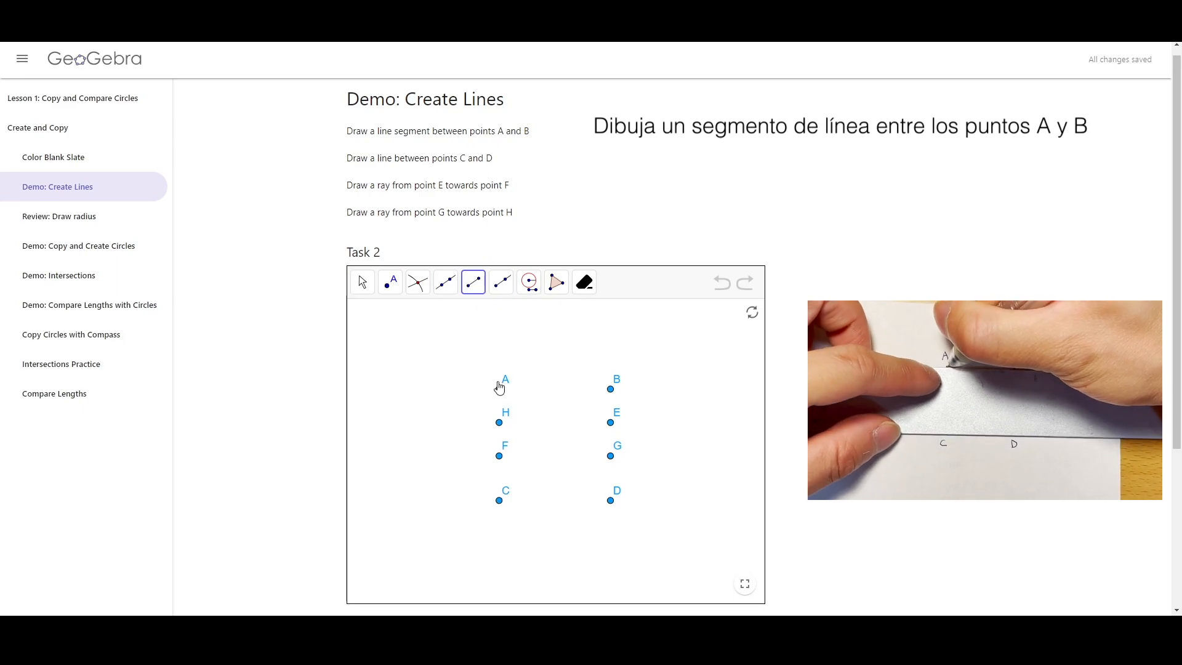
pyautogui.click(499, 389)
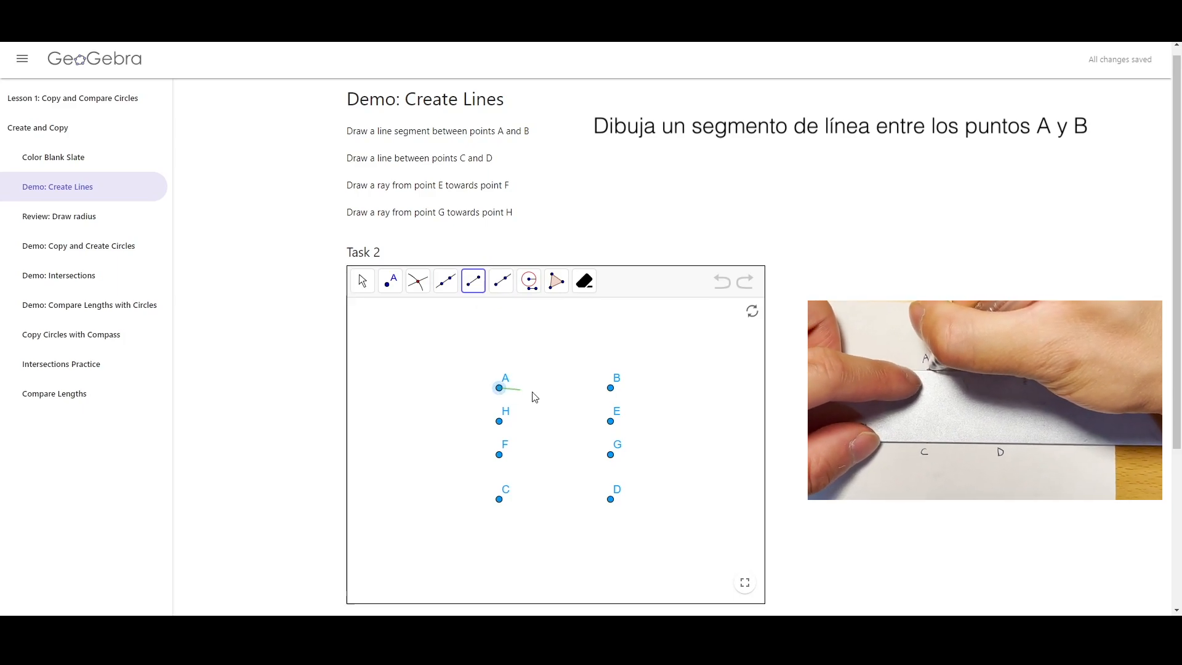
pyautogui.click(609, 389)
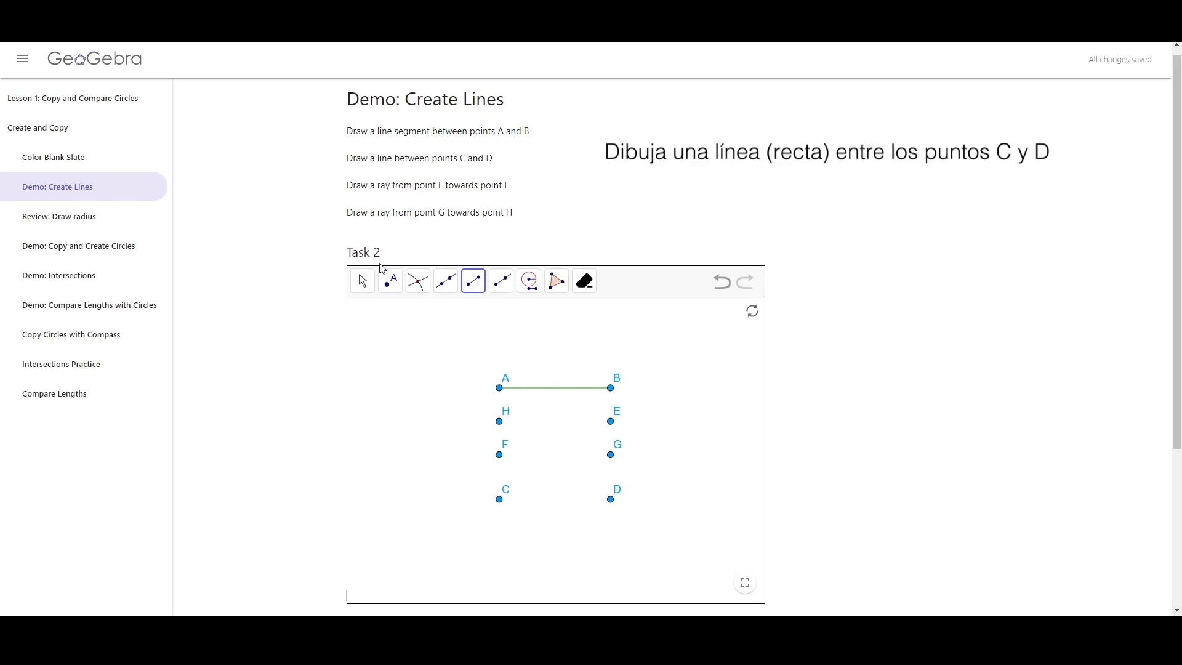
# Draw a line through points C and D with the Line tool
pyautogui.moveTo(341, 159); pyautogui.dragTo(511, 162)
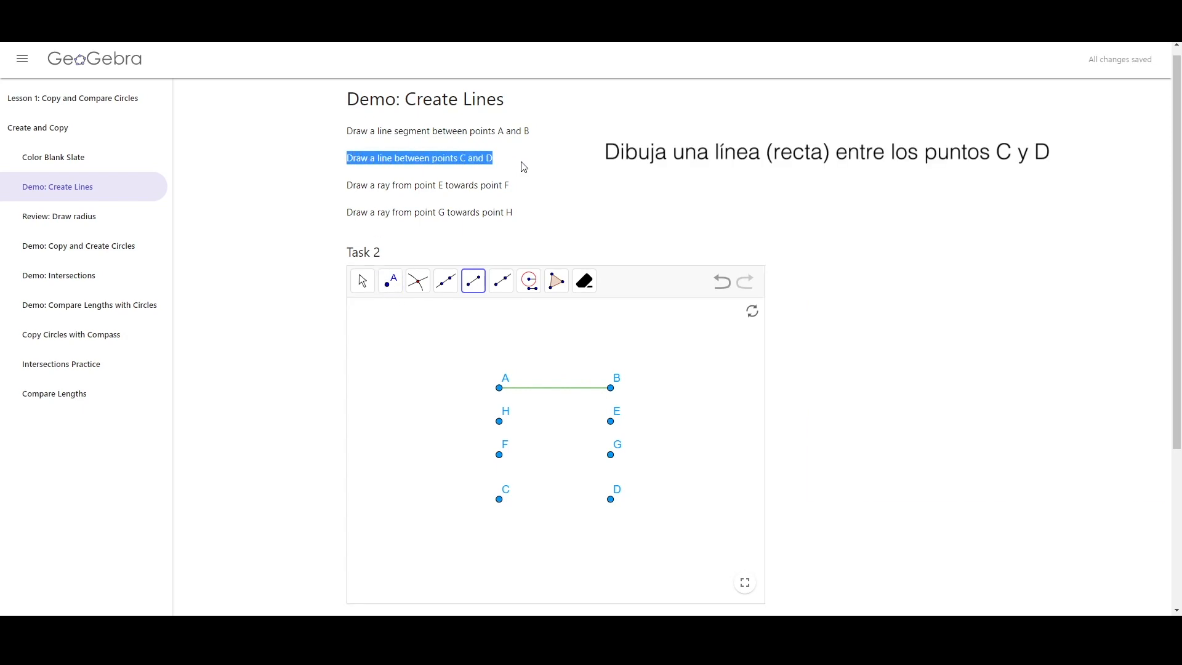
pyautogui.click(511, 162)
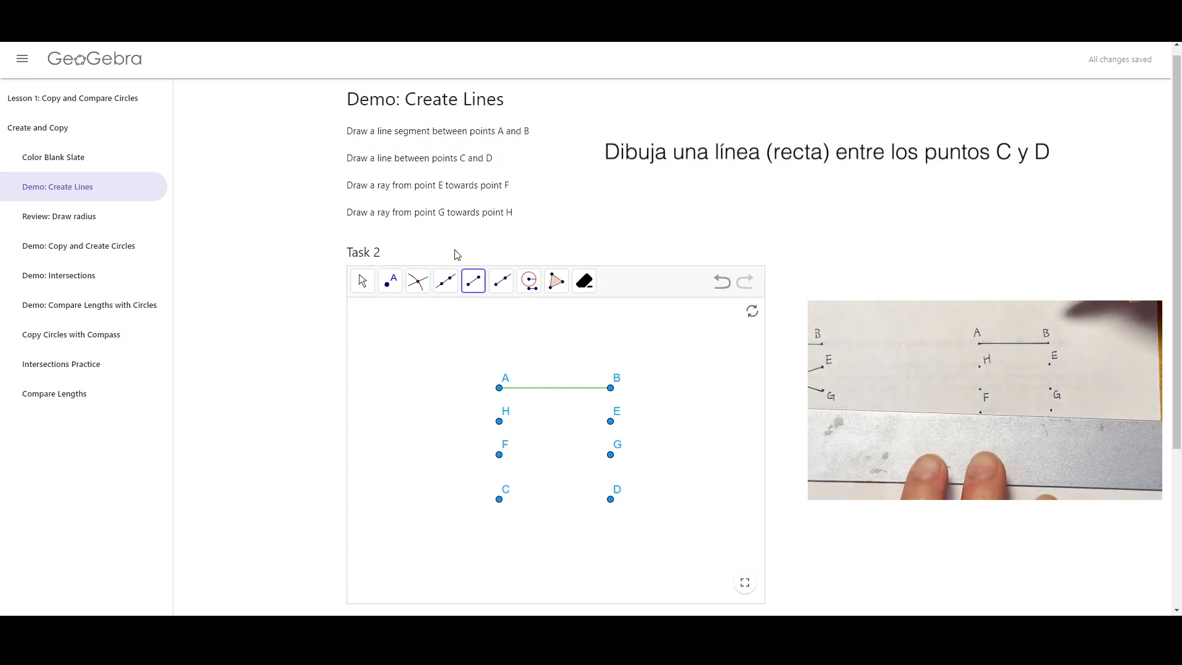
pyautogui.click(447, 288)
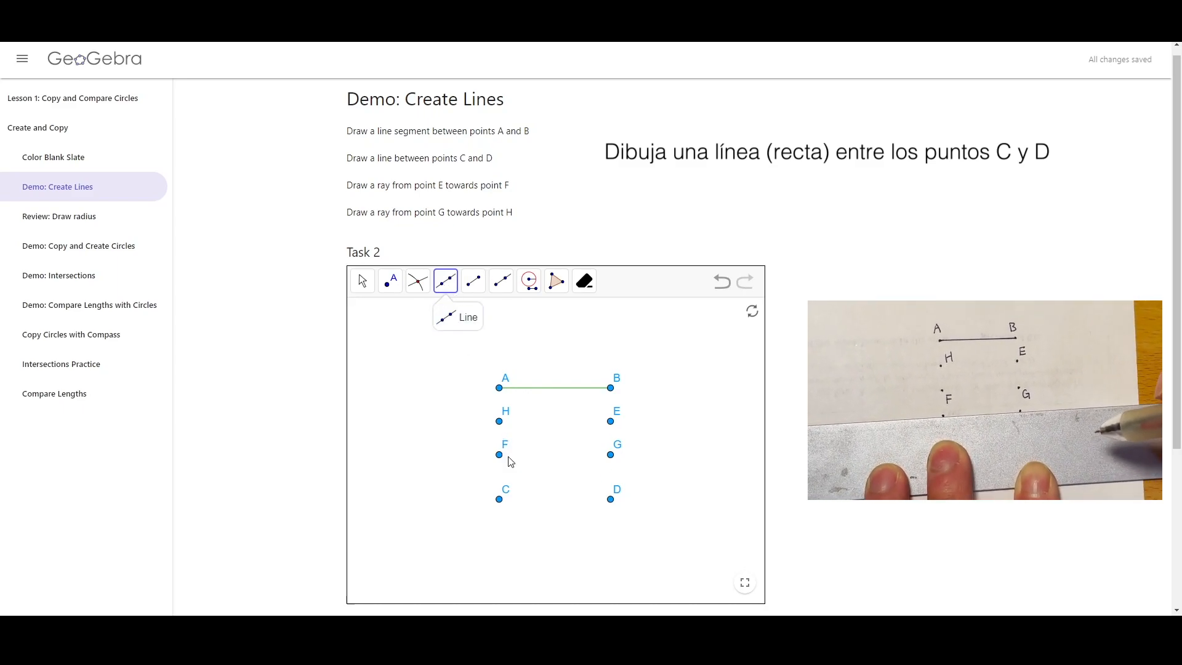
pyautogui.click(499, 501)
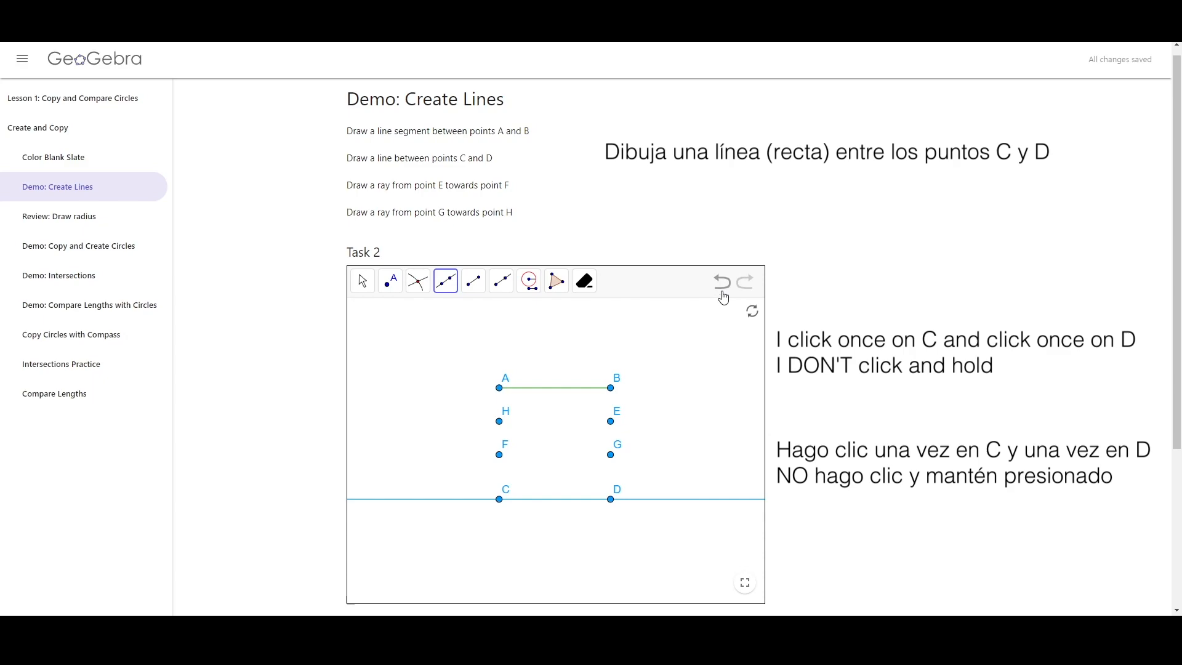
# Undo the line through C and D and redraw it through C and D, twice over
pyautogui.click(722, 289)
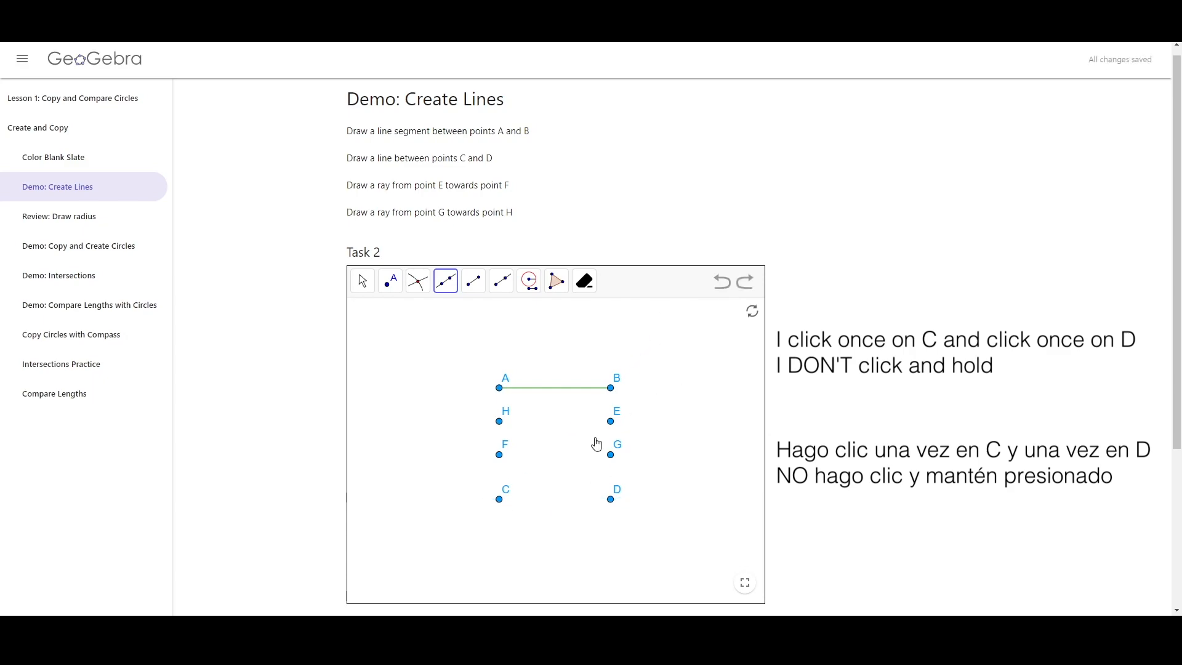
pyautogui.click(501, 500)
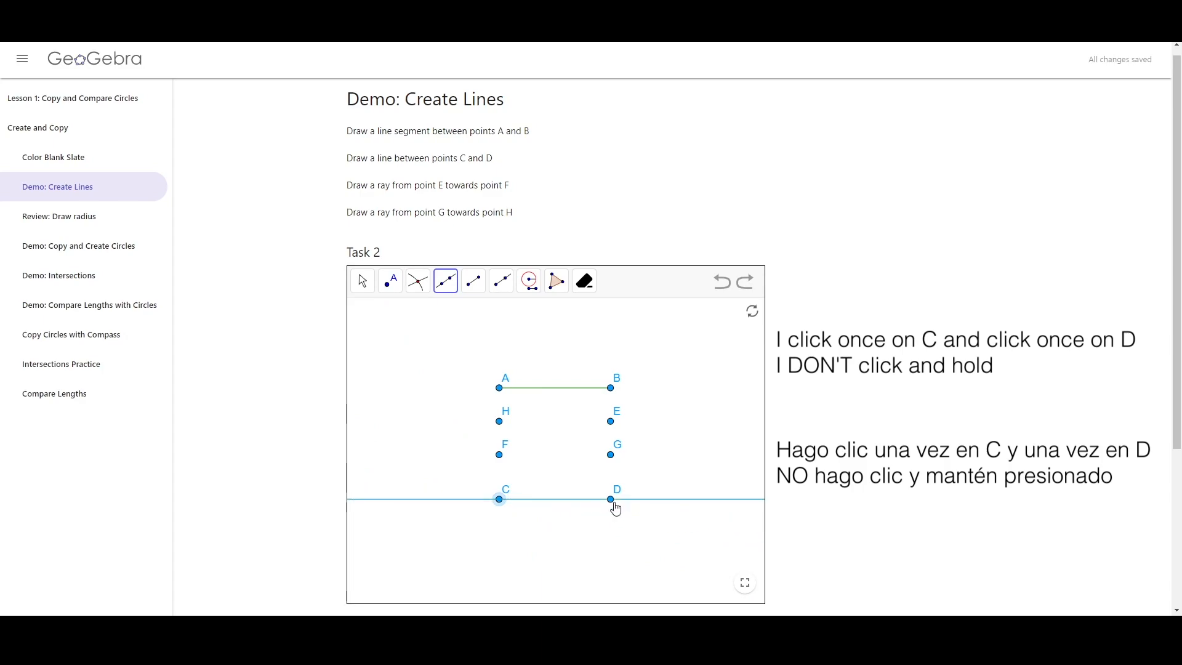
pyautogui.click(619, 492)
pyautogui.click(722, 282)
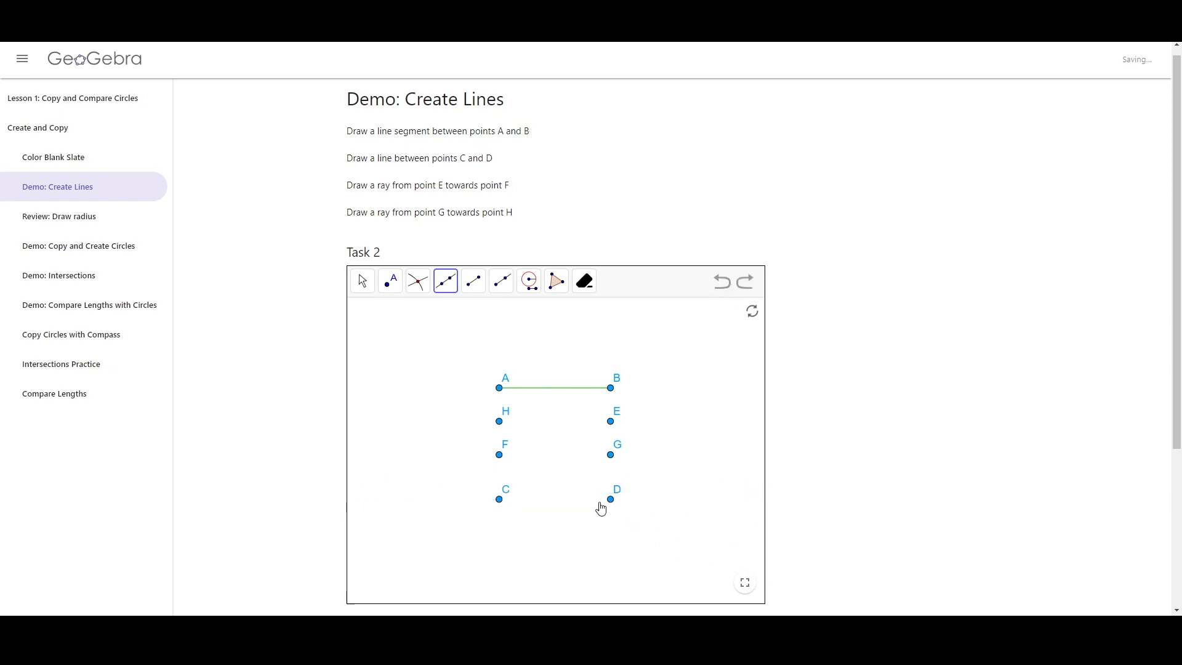
pyautogui.click(502, 503)
pyautogui.click(608, 502)
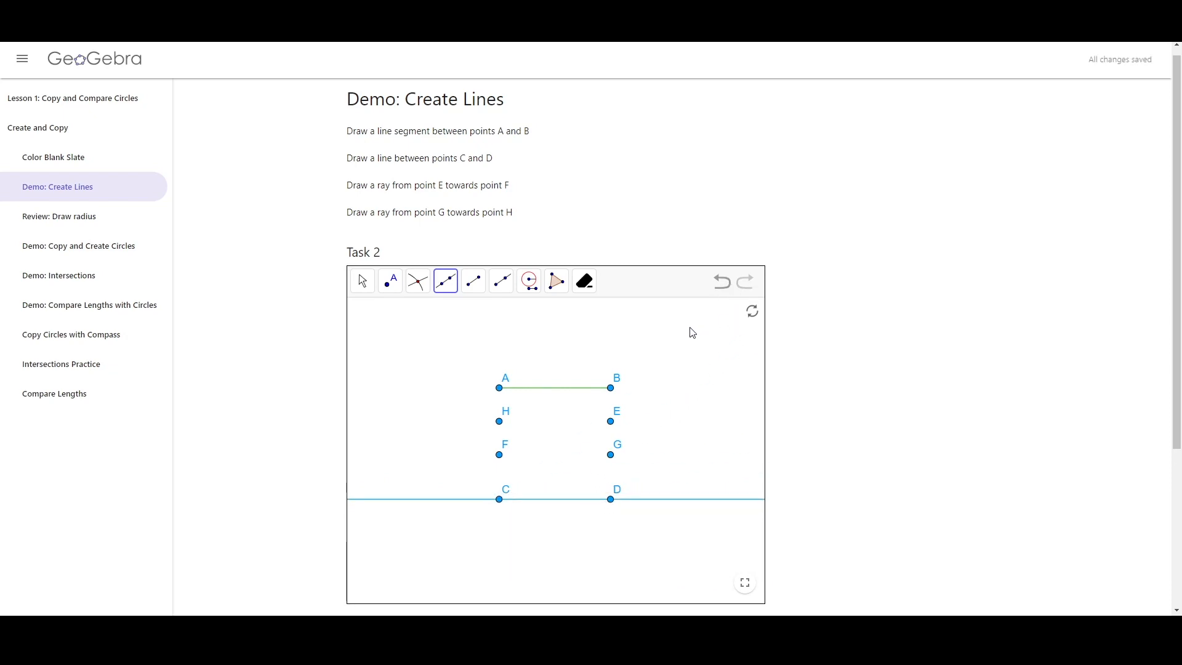
# Draw a ray from point E towards point F with the Ray tool
pyautogui.moveTo(325, 187); pyautogui.dragTo(483, 196)
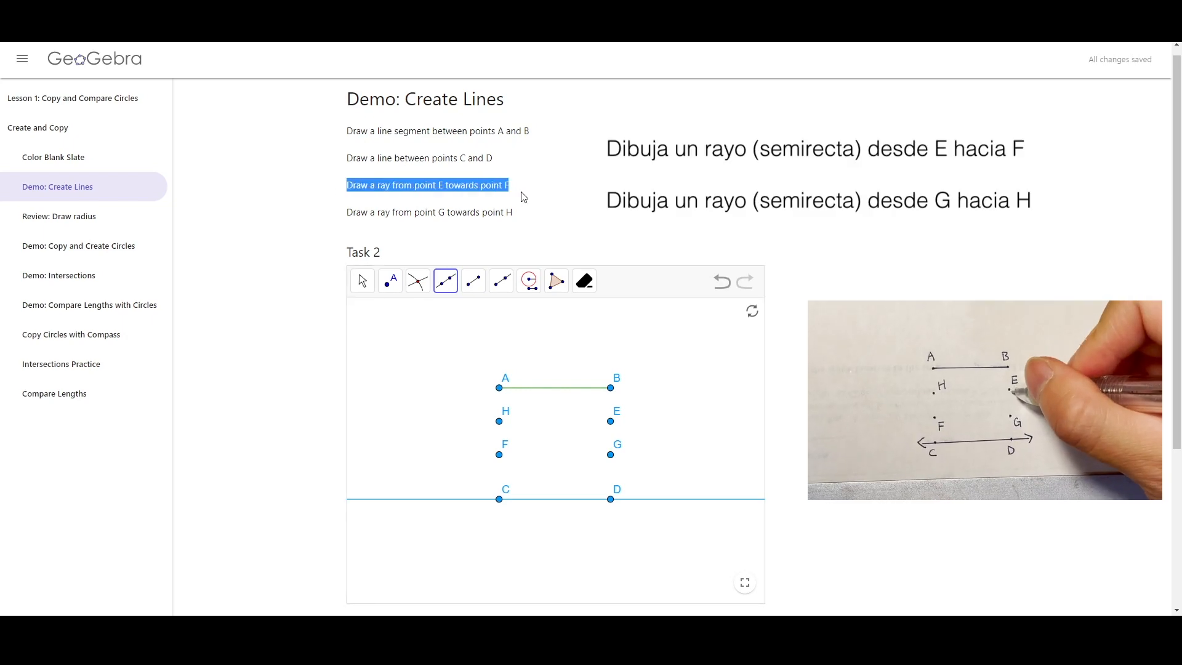
pyautogui.click(524, 185)
pyautogui.click(502, 280)
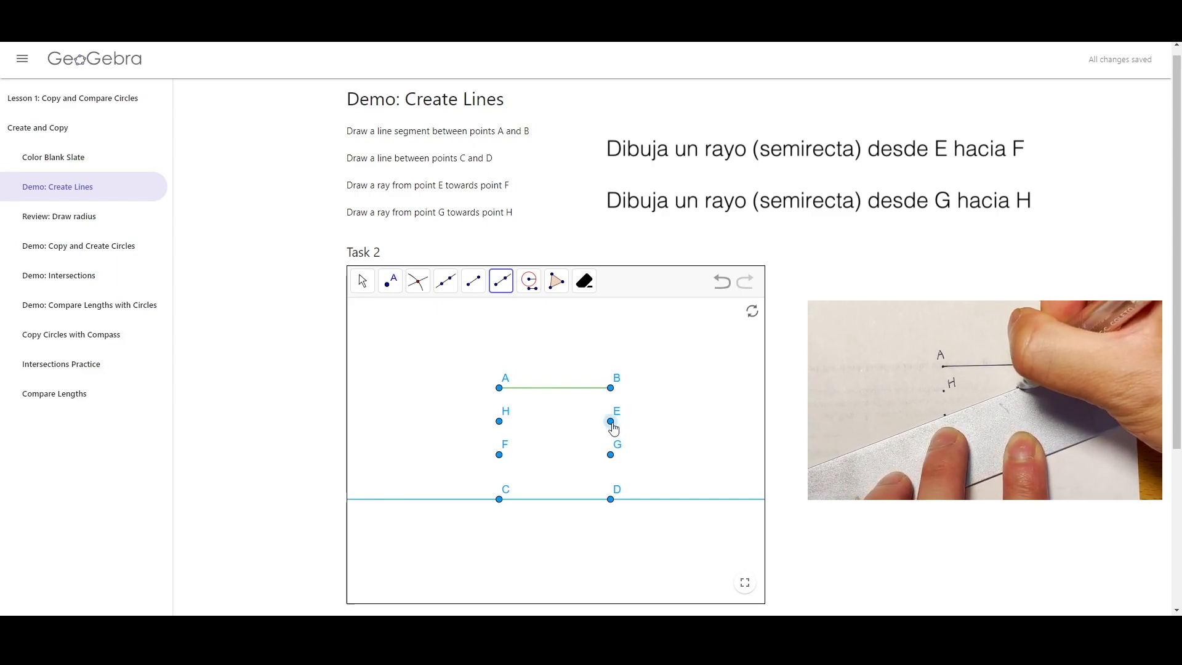
pyautogui.click(612, 422)
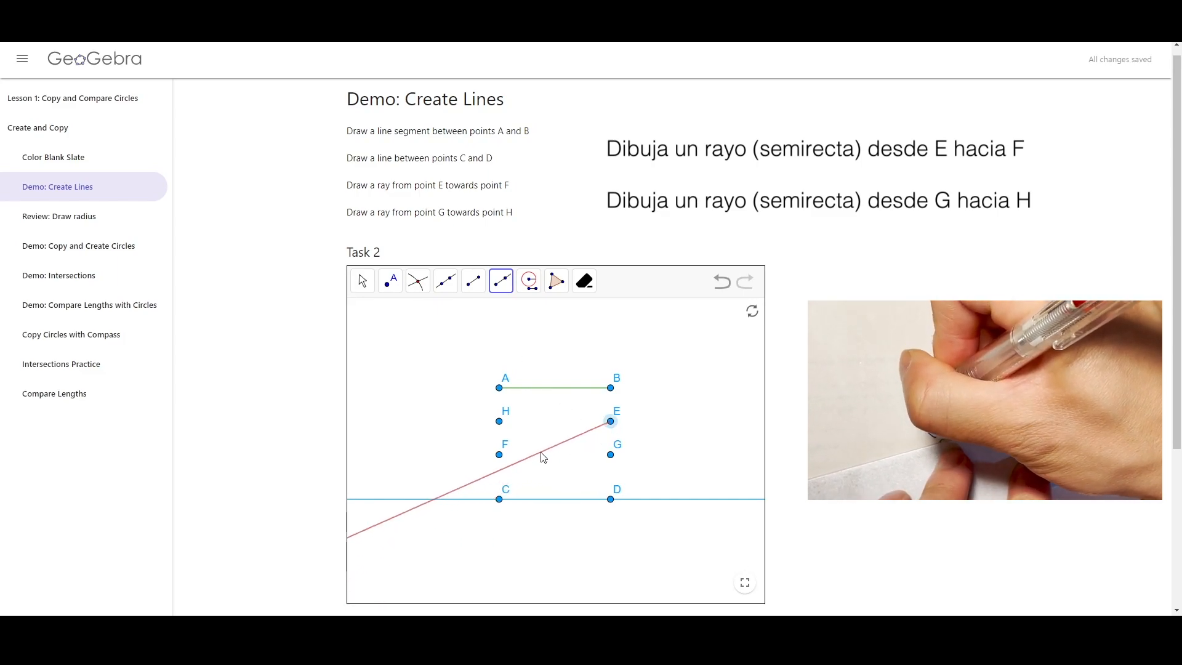
pyautogui.click(501, 463)
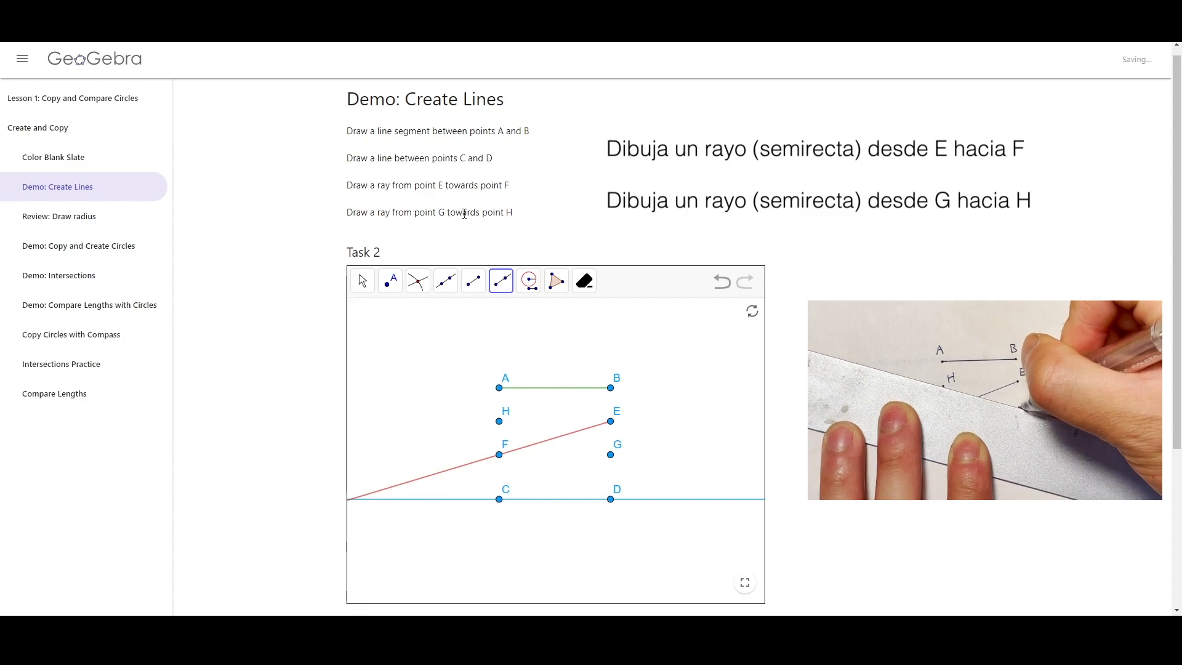
# Draw a ray from point G towards point H and undo it
pyautogui.click(603, 456)
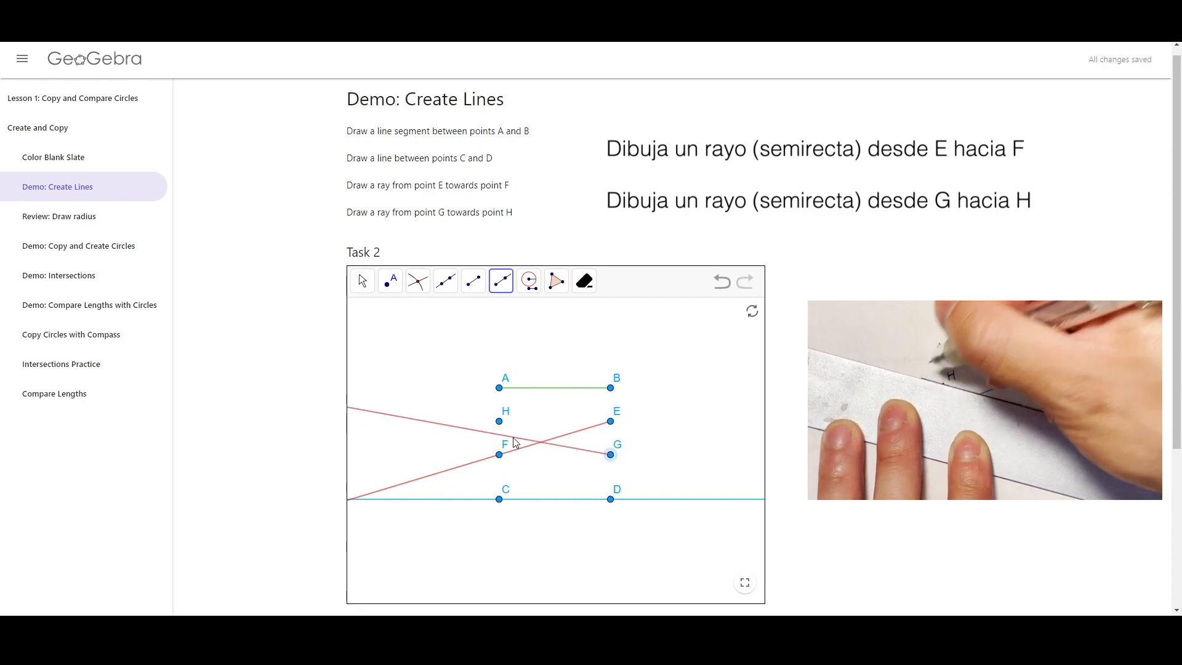
pyautogui.click(499, 422)
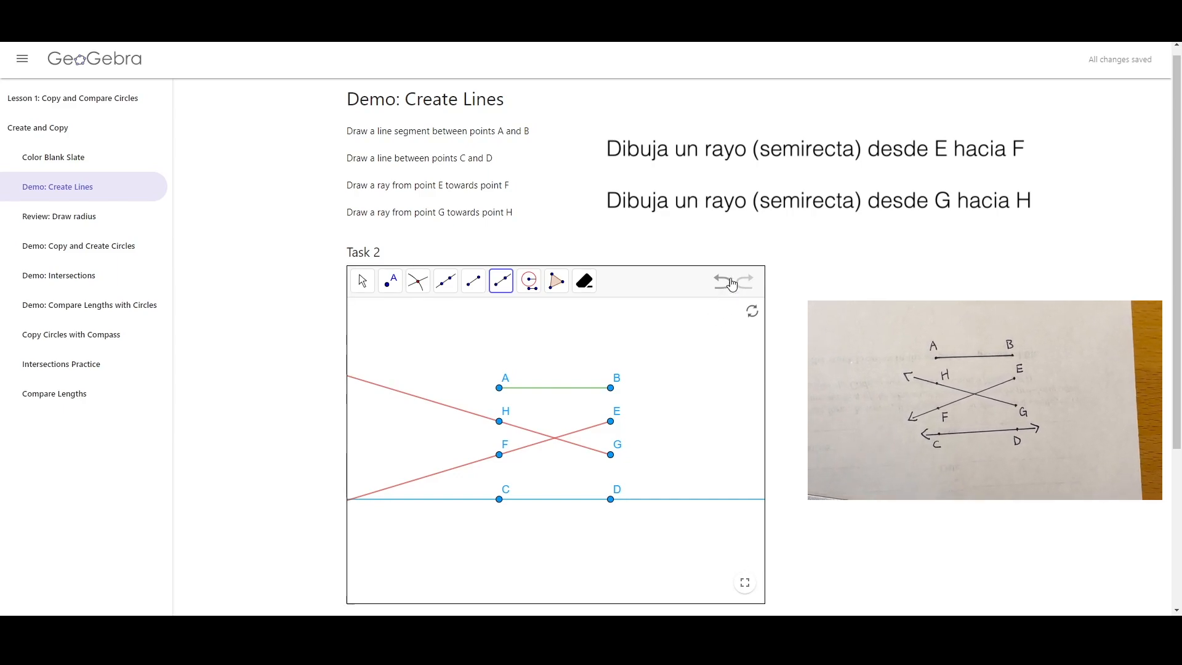
pyautogui.click(725, 281)
pyautogui.click(612, 454)
pyautogui.click(538, 435)
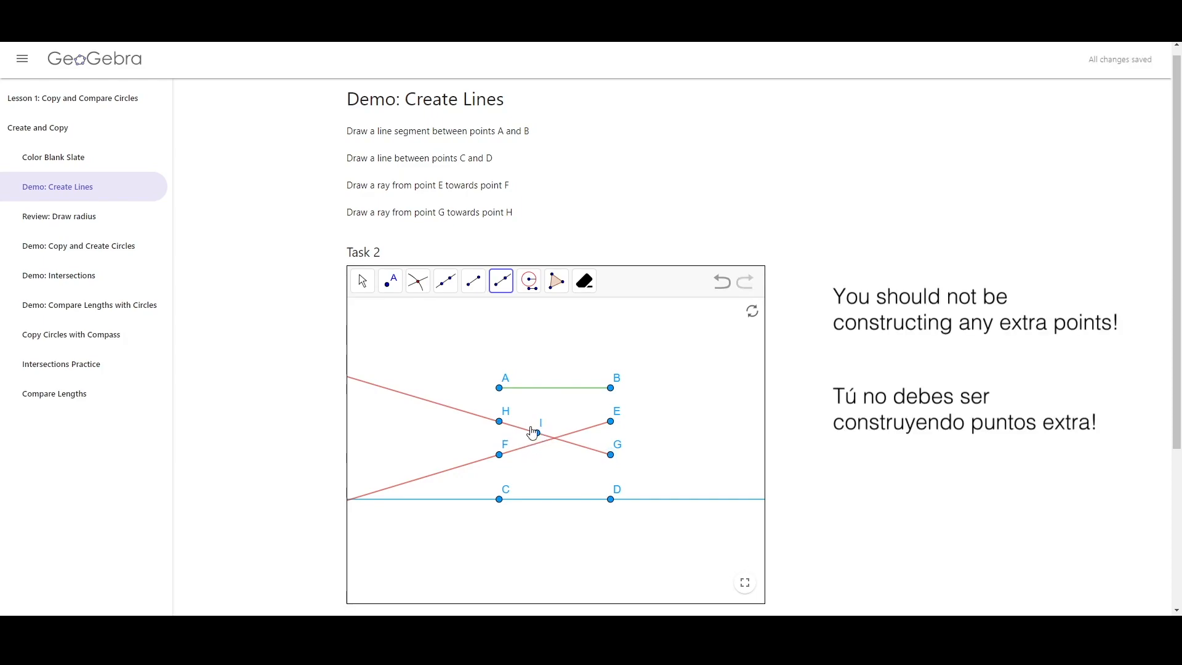
pyautogui.click(721, 283)
pyautogui.click(702, 388)
pyautogui.click(679, 450)
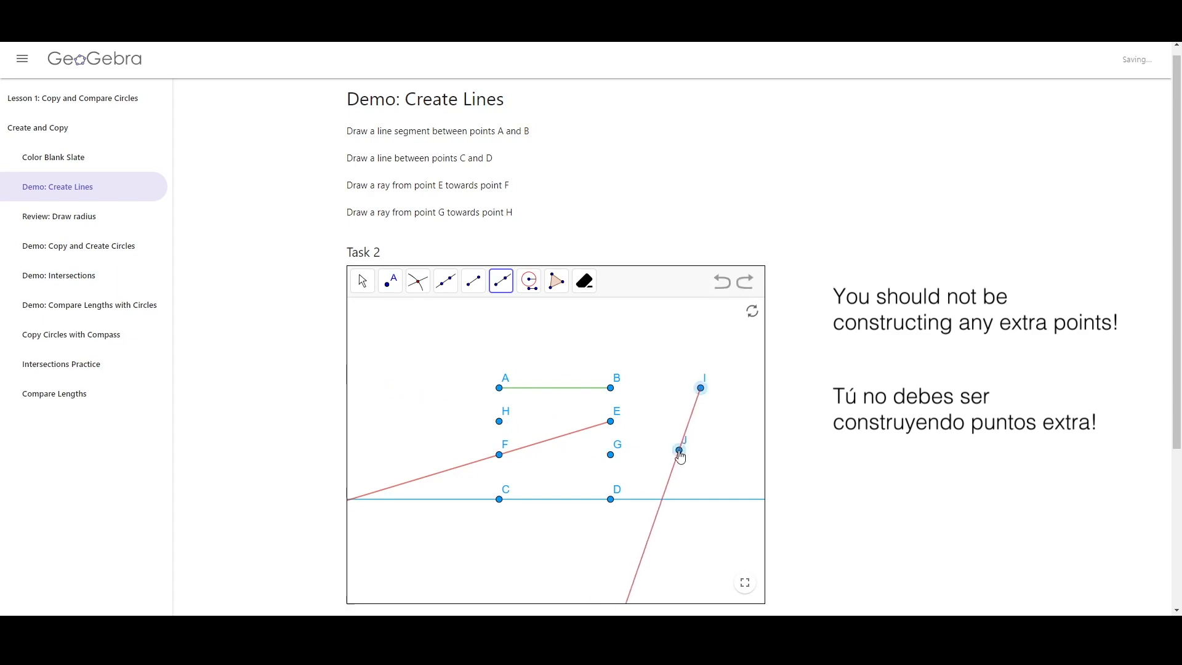
pyautogui.click(718, 288)
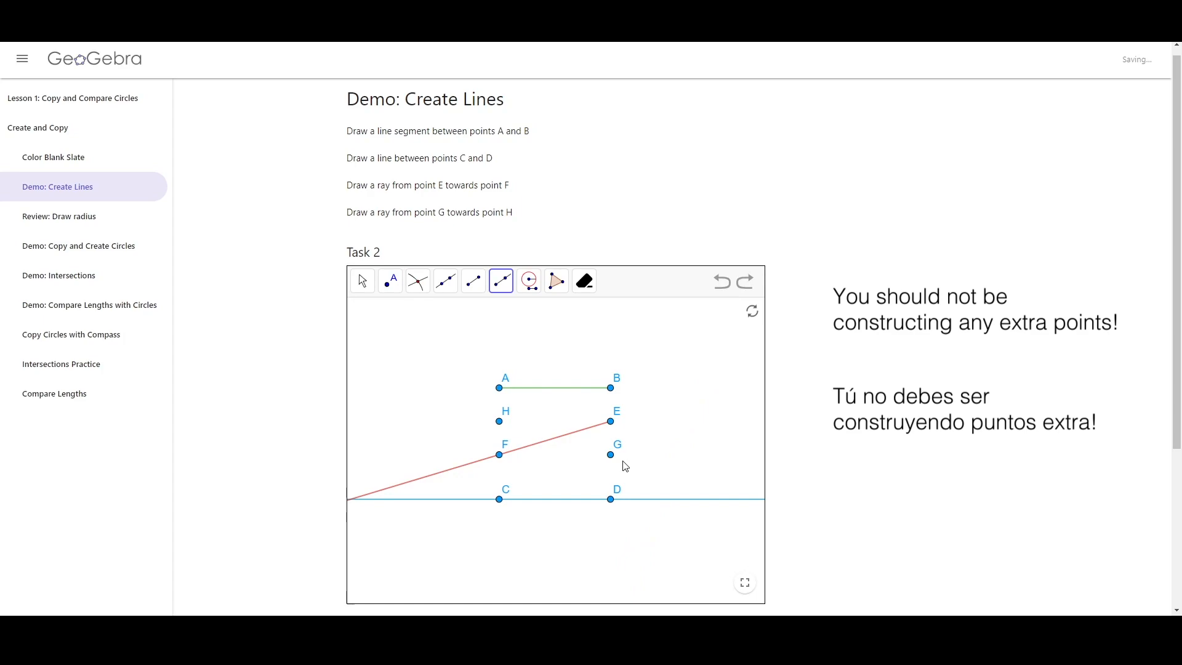
# Draw a ray from point G towards point H and switch back to the Move tool
pyautogui.click(610, 456)
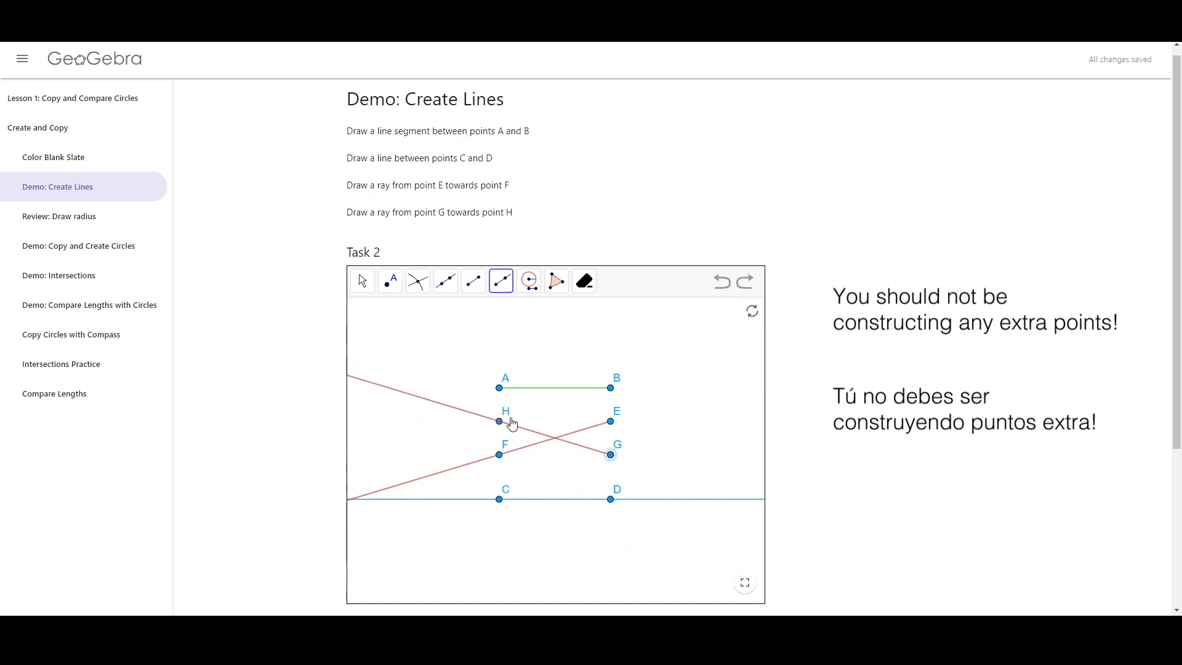
pyautogui.click(500, 422)
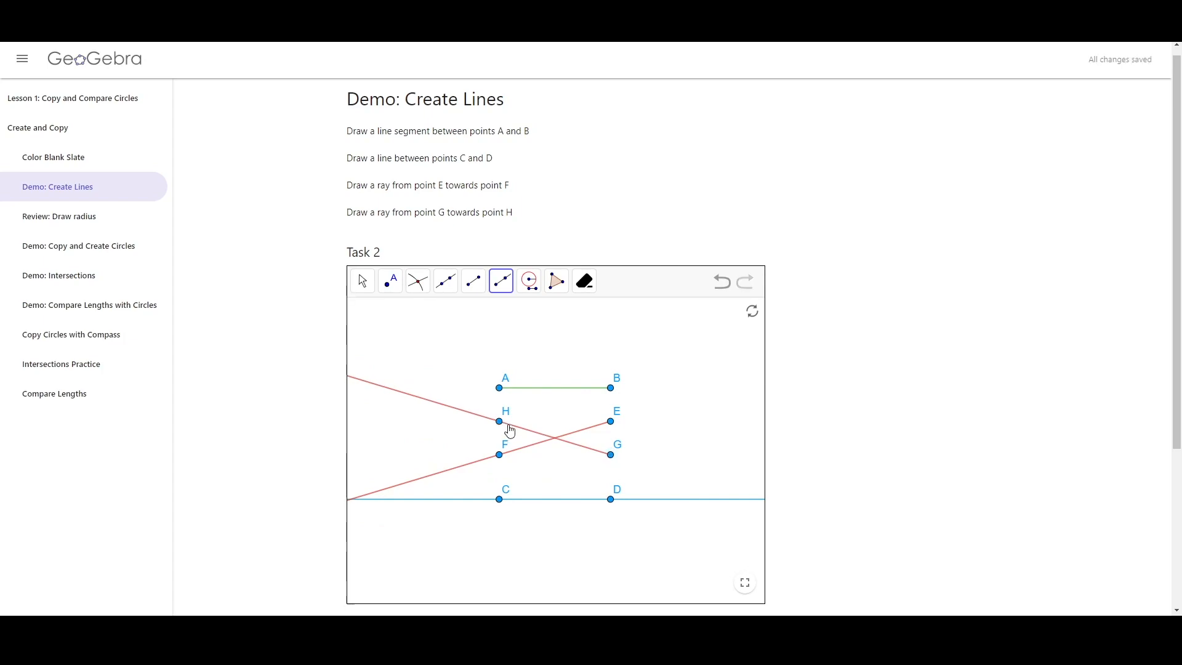
pyautogui.click(364, 280)
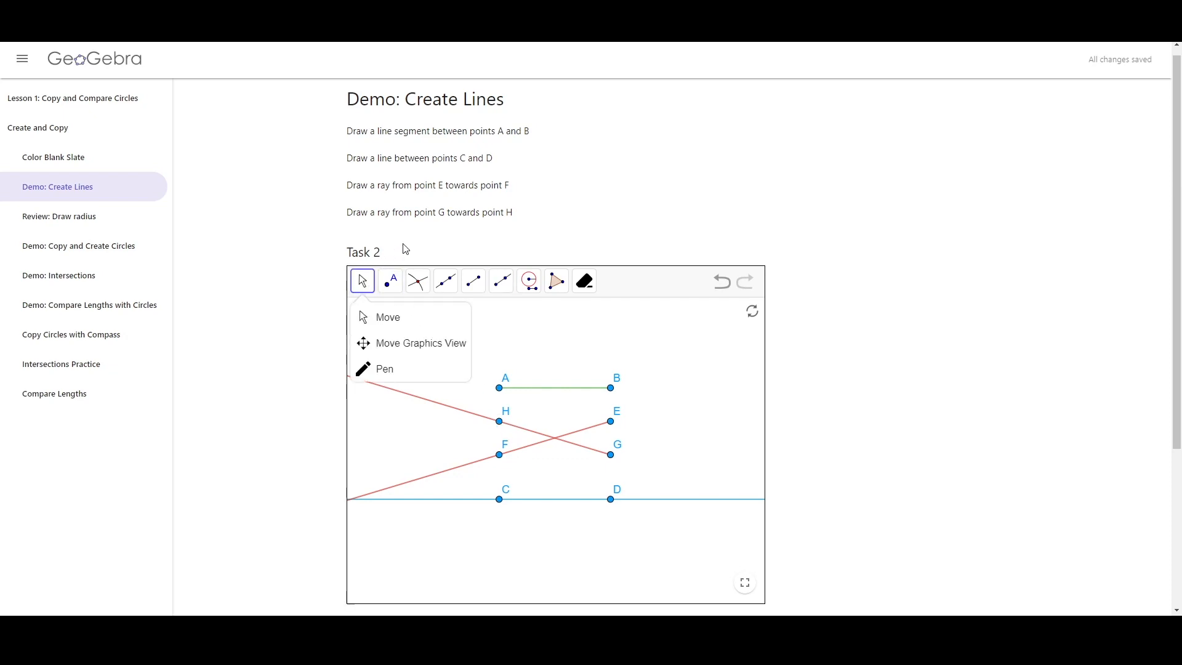
pyautogui.click(512, 345)
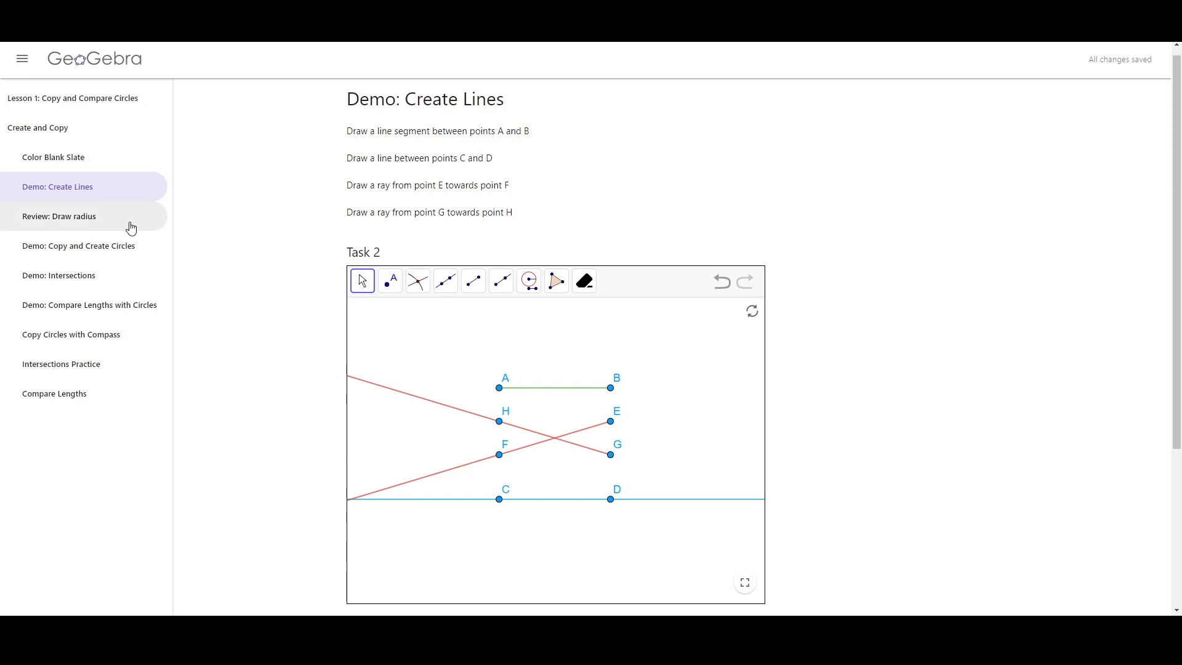
# Open the Review: Draw radius page and select the Pen tool in Task 4
pyautogui.click(93, 222)
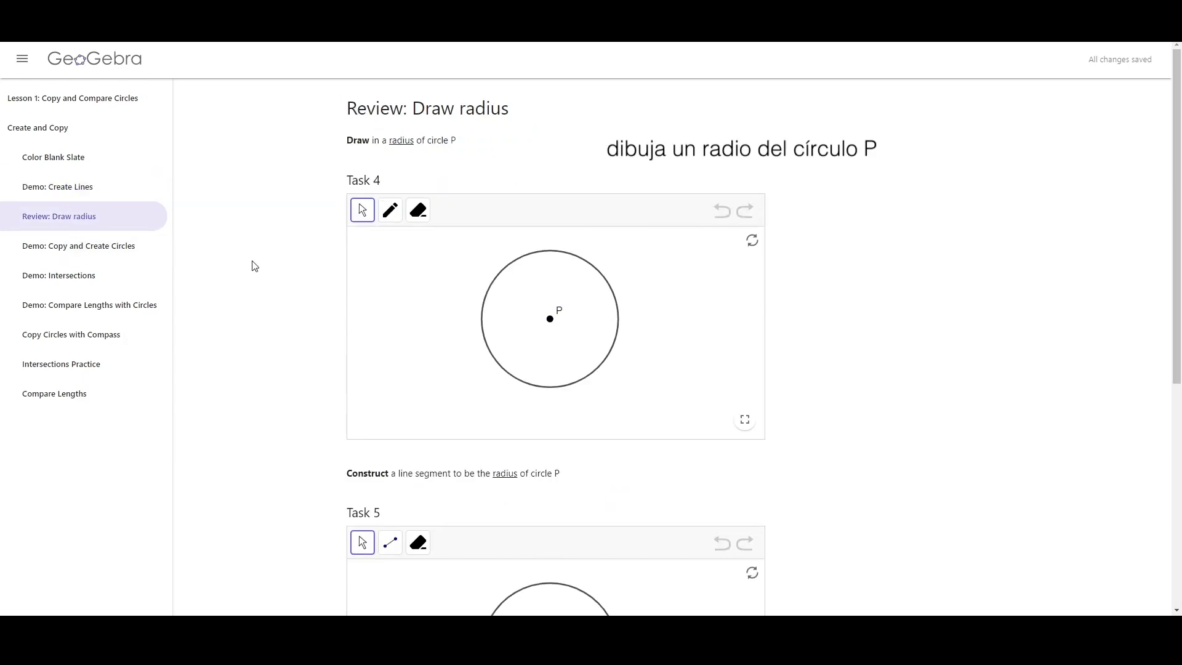
pyautogui.moveTo(343, 143); pyautogui.dragTo(478, 141)
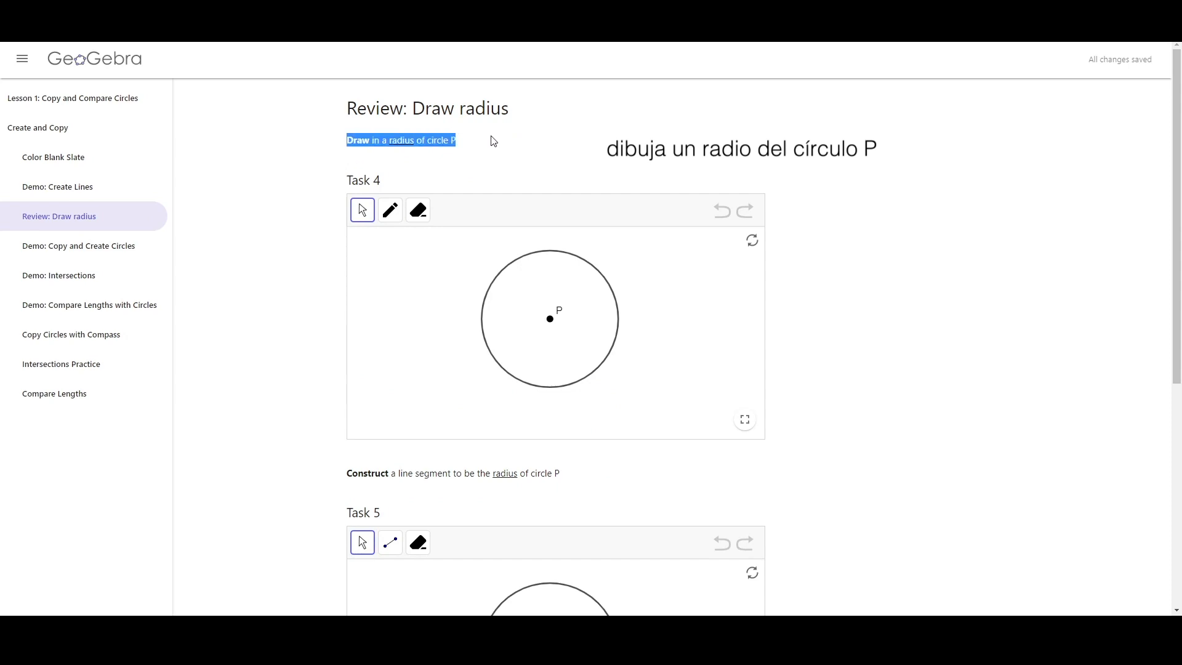
pyautogui.click(493, 142)
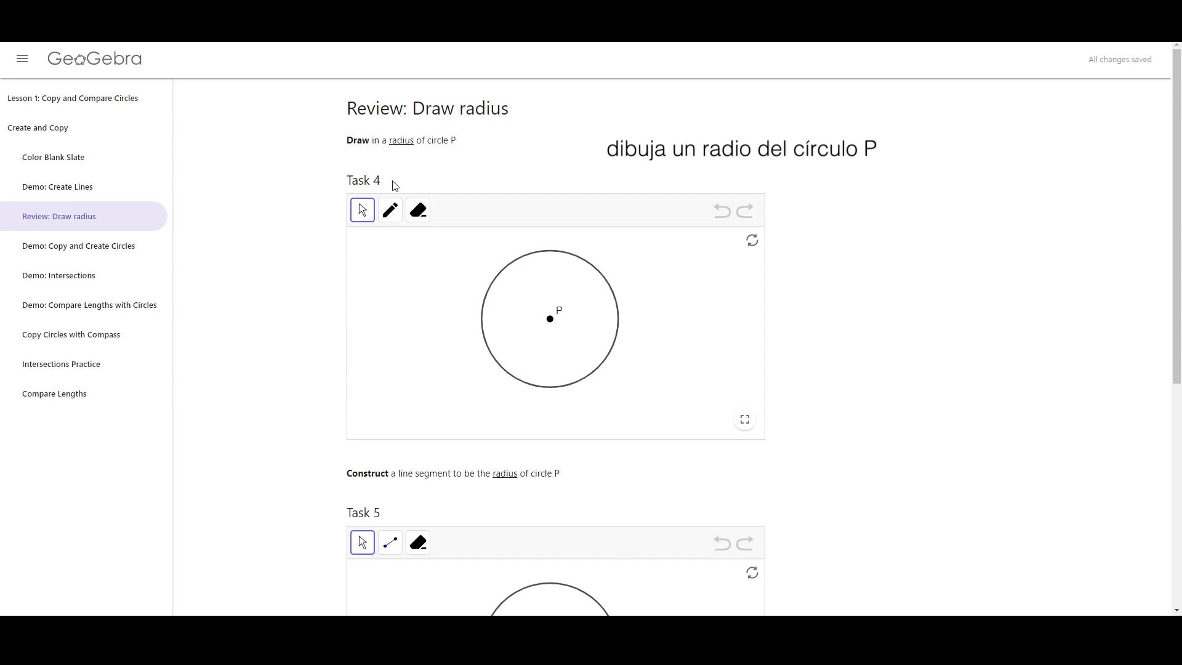
pyautogui.click(390, 210)
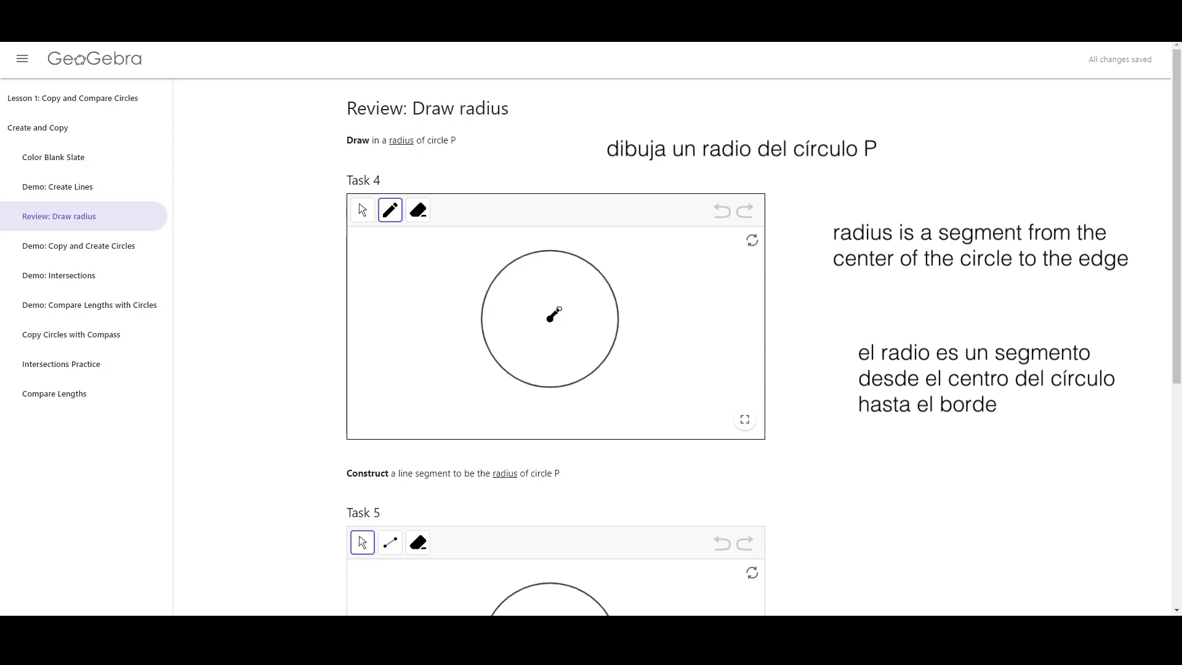
# Sketch several freehand strokes from centre P in Task 4, undoing each one
pyautogui.moveTo(542, 326); pyautogui.dragTo(502, 364)
pyautogui.click(722, 211)
pyautogui.moveTo(549, 319); pyautogui.dragTo(534, 248)
pyautogui.click(722, 211)
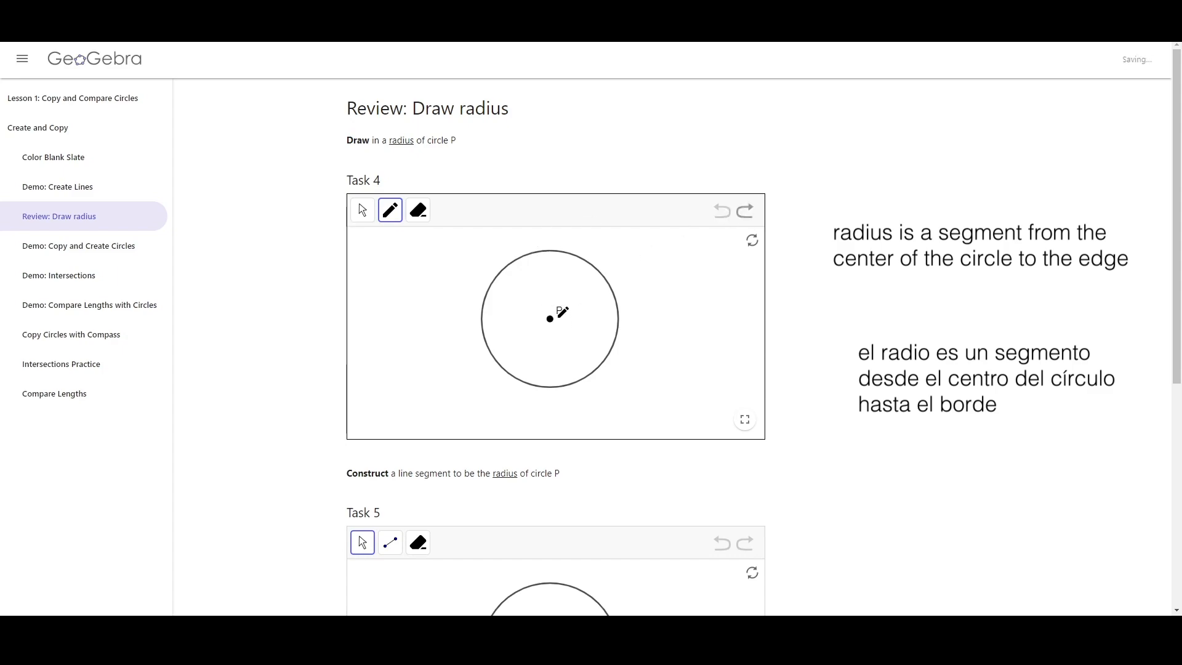
pyautogui.moveTo(550, 320); pyautogui.dragTo(622, 342)
pyautogui.click(725, 215)
pyautogui.moveTo(550, 319); pyautogui.dragTo(597, 376)
pyautogui.click(723, 218)
pyautogui.moveTo(550, 319); pyautogui.dragTo(611, 357)
pyautogui.click(717, 214)
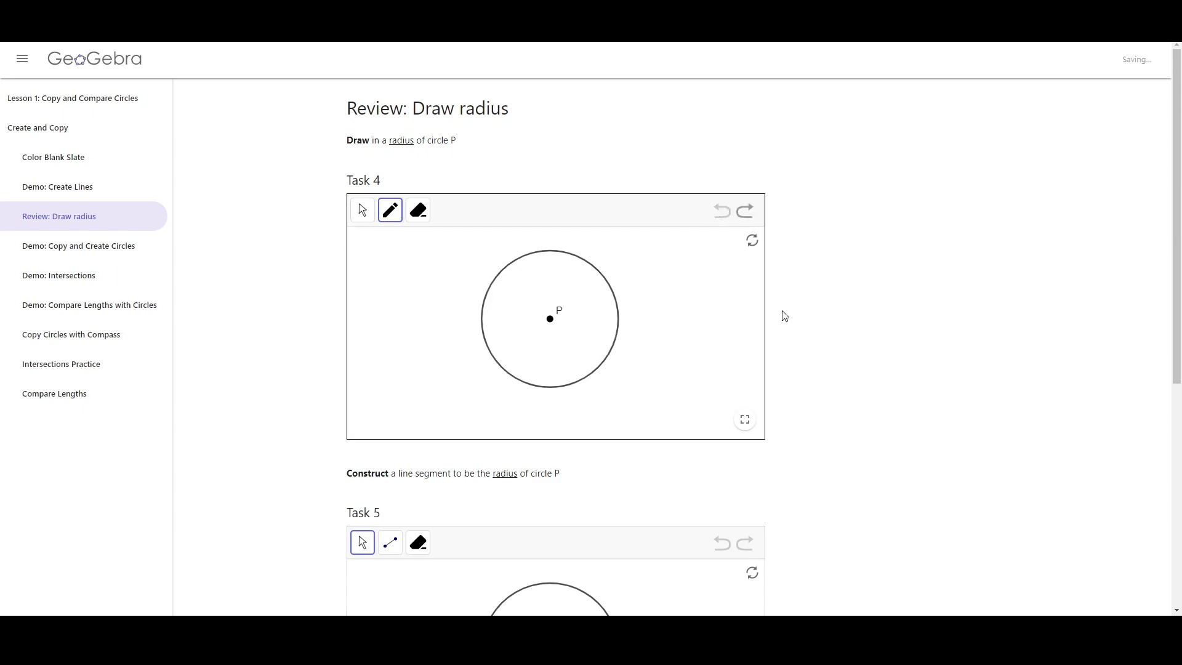
# Draw a freehand radius with the Pen from centre P to the circle's edge in Task 4
pyautogui.scroll(-2, 806, 302)
pyautogui.moveTo(549, 232); pyautogui.dragTo(595, 280)
pyautogui.middleClick(908, 237)
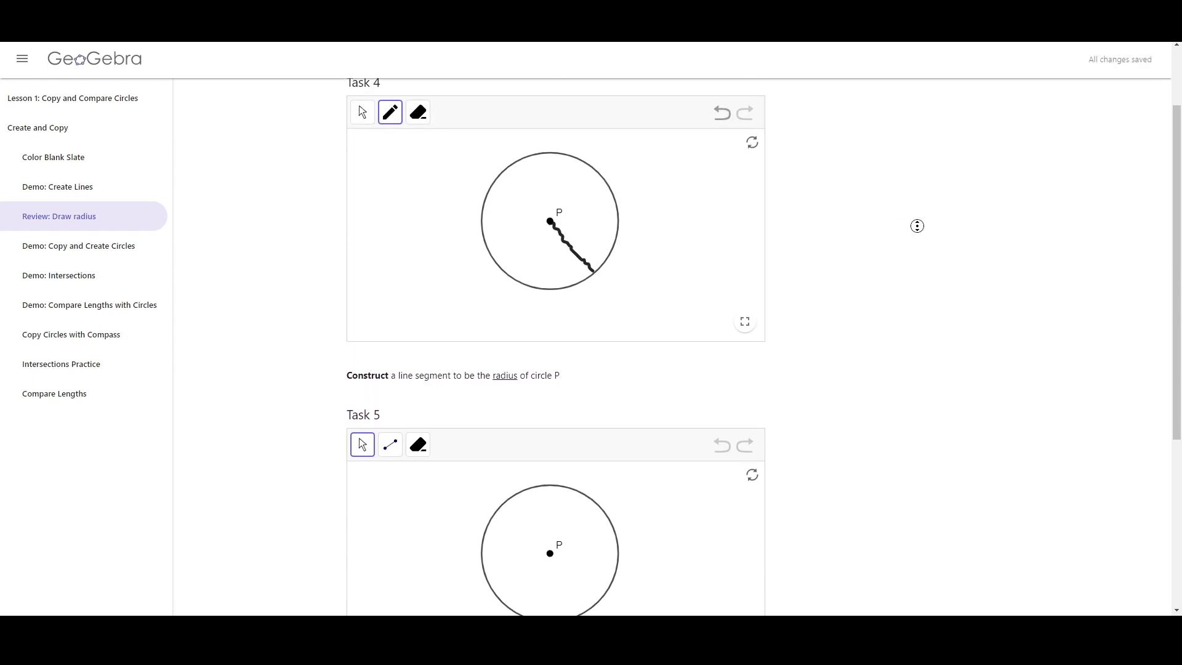
pyautogui.middleClick(916, 299)
# Construct a radius in Task 5 with the Segment tool from centre P to a point on the circle's left edge
pyautogui.click(390, 382)
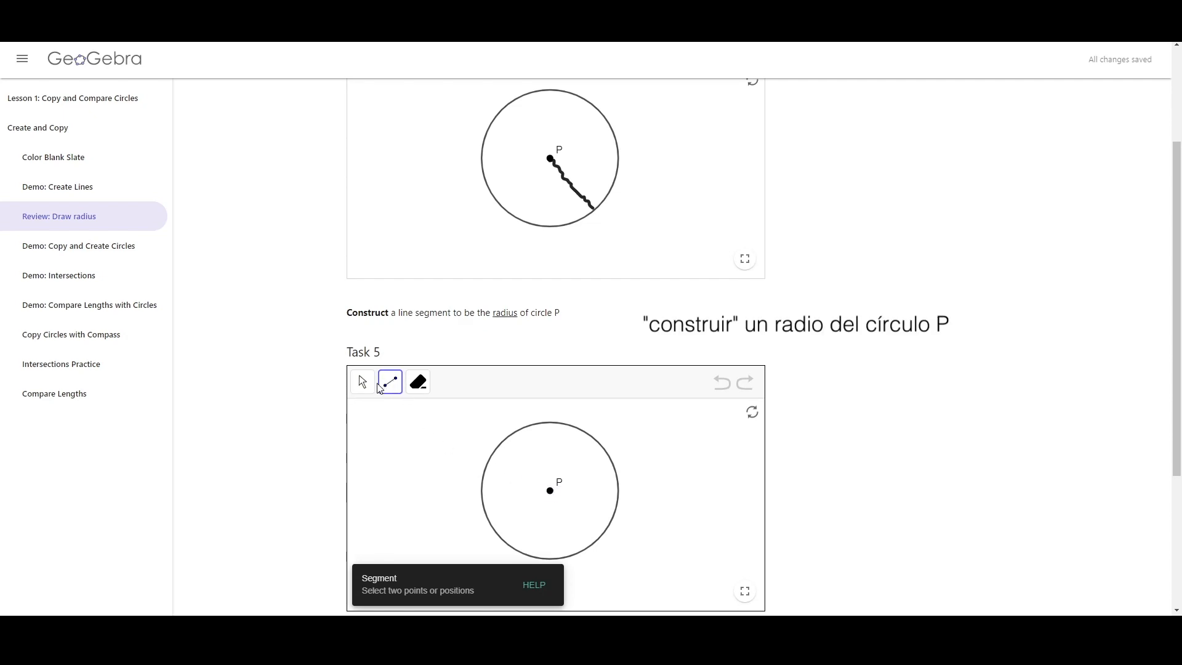
pyautogui.click(384, 388)
pyautogui.click(550, 490)
pyautogui.click(482, 498)
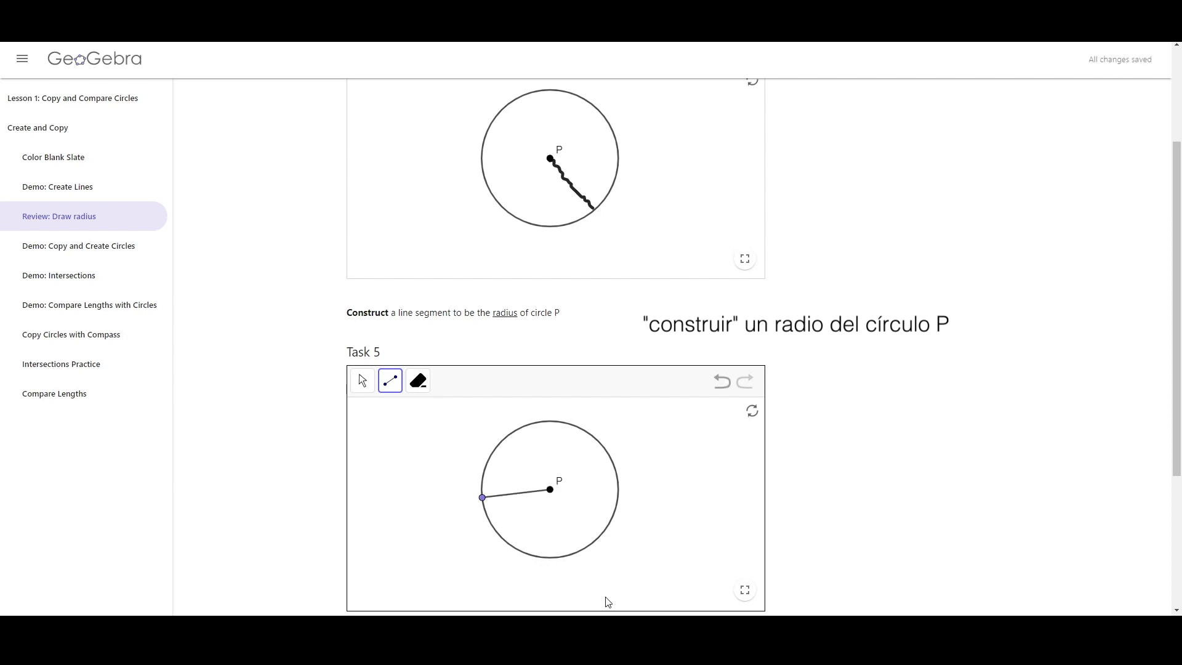
pyautogui.middleClick(892, 459)
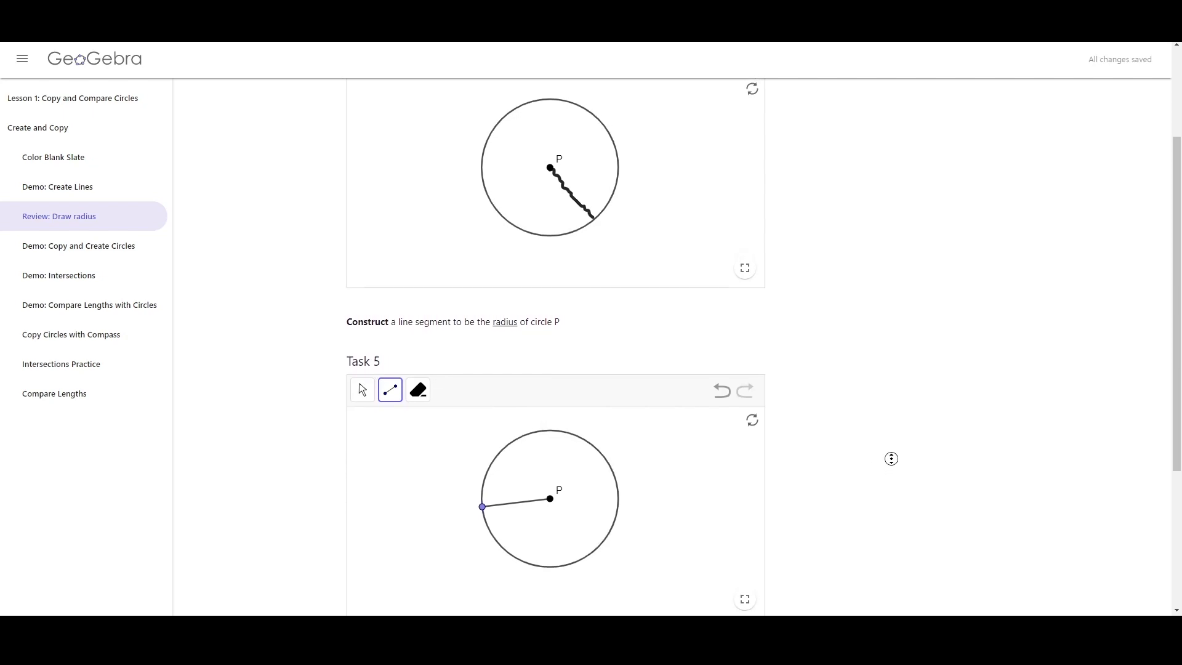
pyautogui.scroll(2, 892, 459)
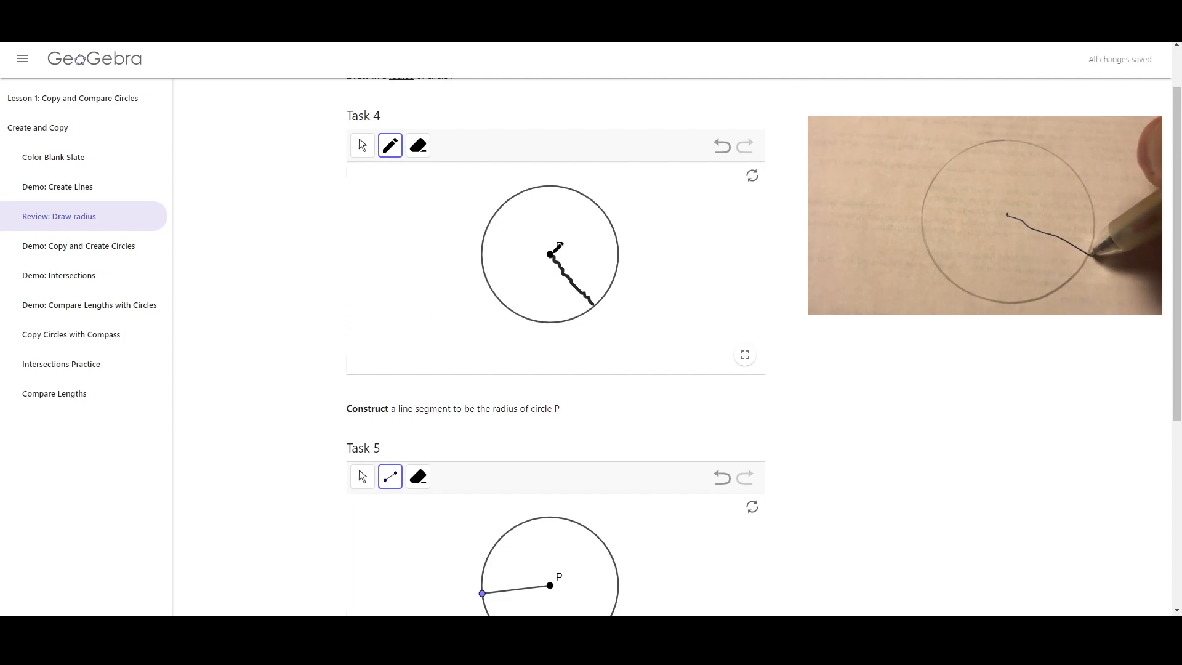
pyautogui.scroll(-2, 849, 370)
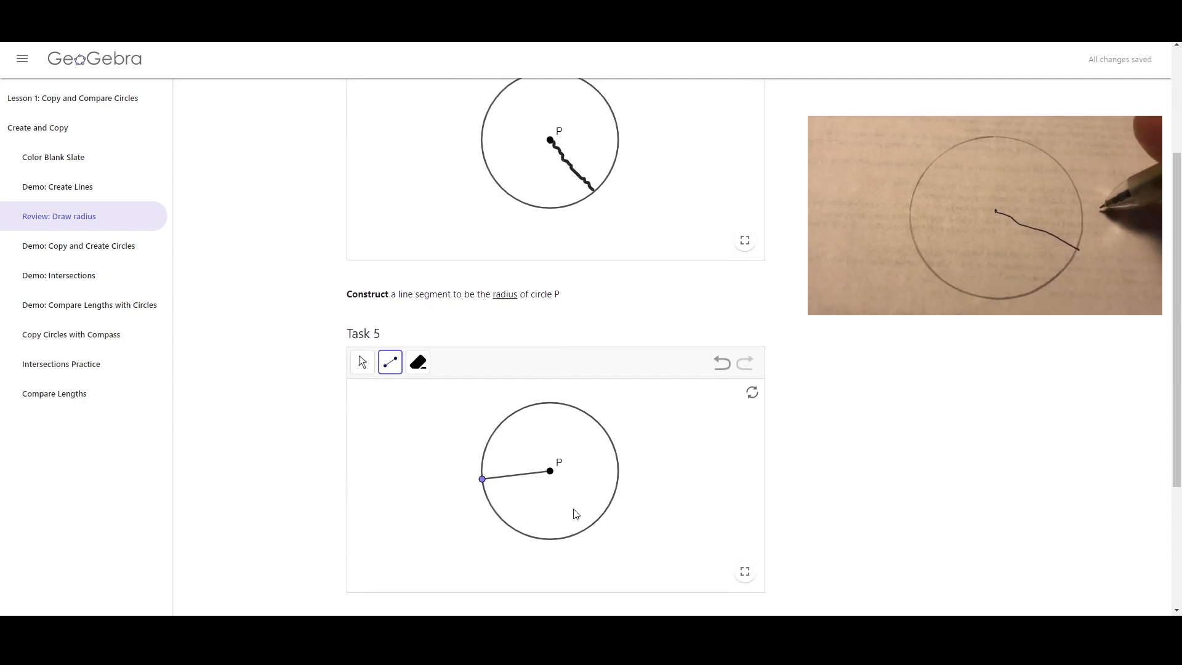
pyautogui.scroll(-2, 575, 514)
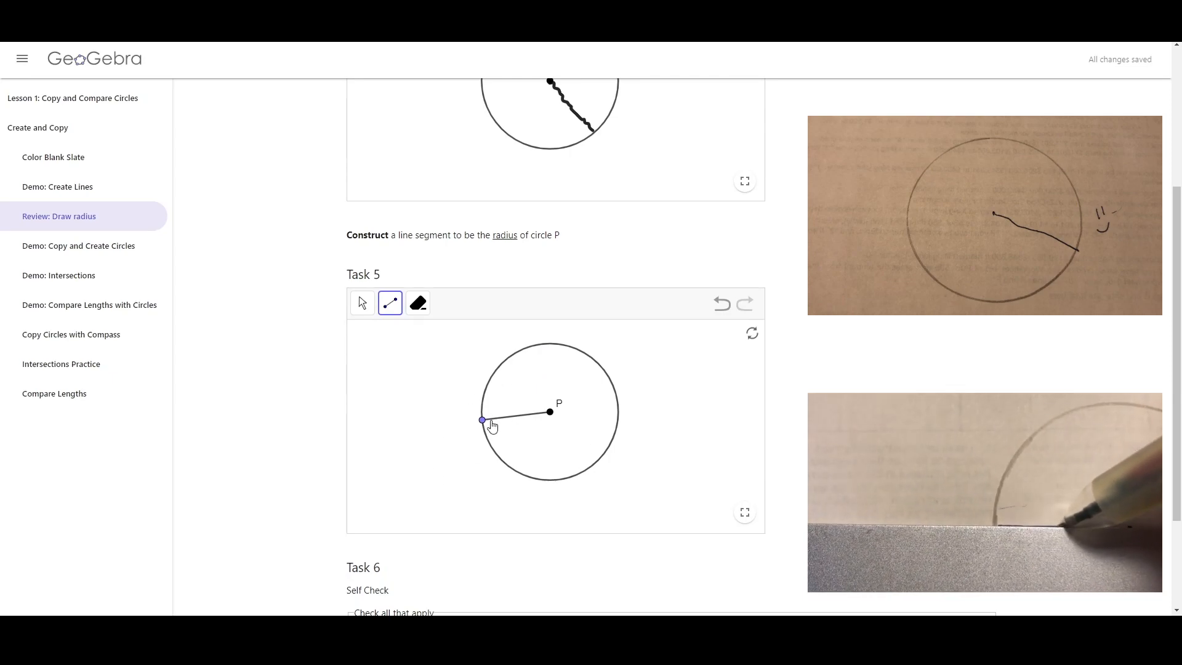
pyautogui.scroll(1, 528, 422)
pyautogui.scroll(-1, 610, 425)
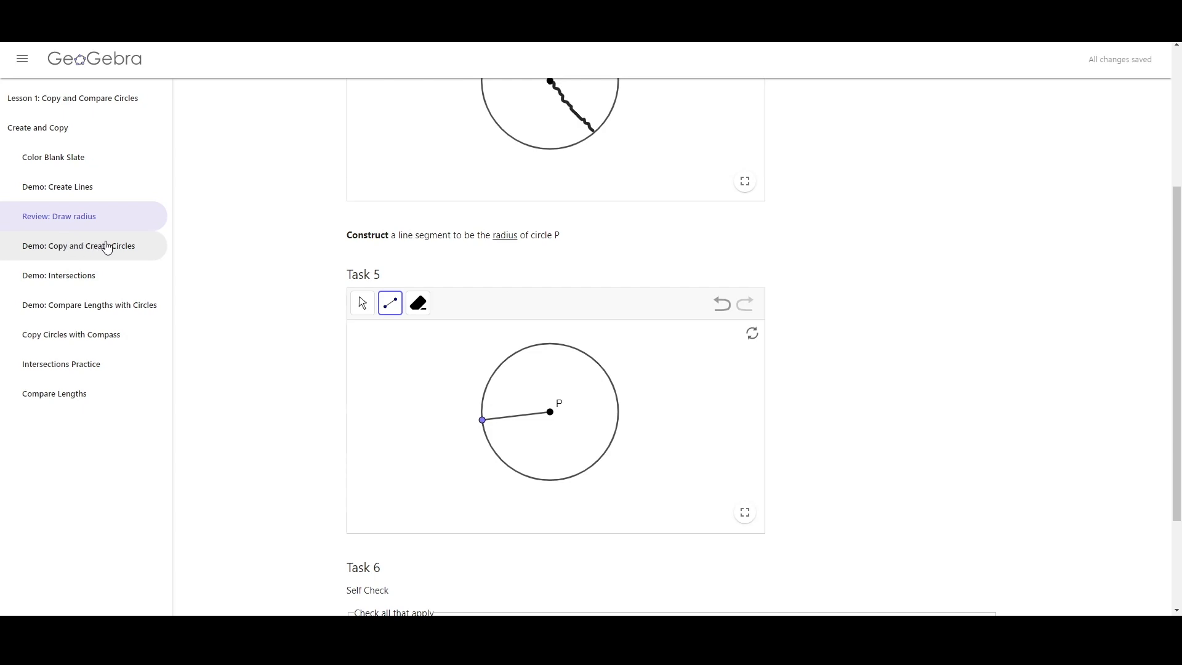
# Open the Demo: Copy and Create Circles page and scroll through its tasks
pyautogui.click(45, 253)
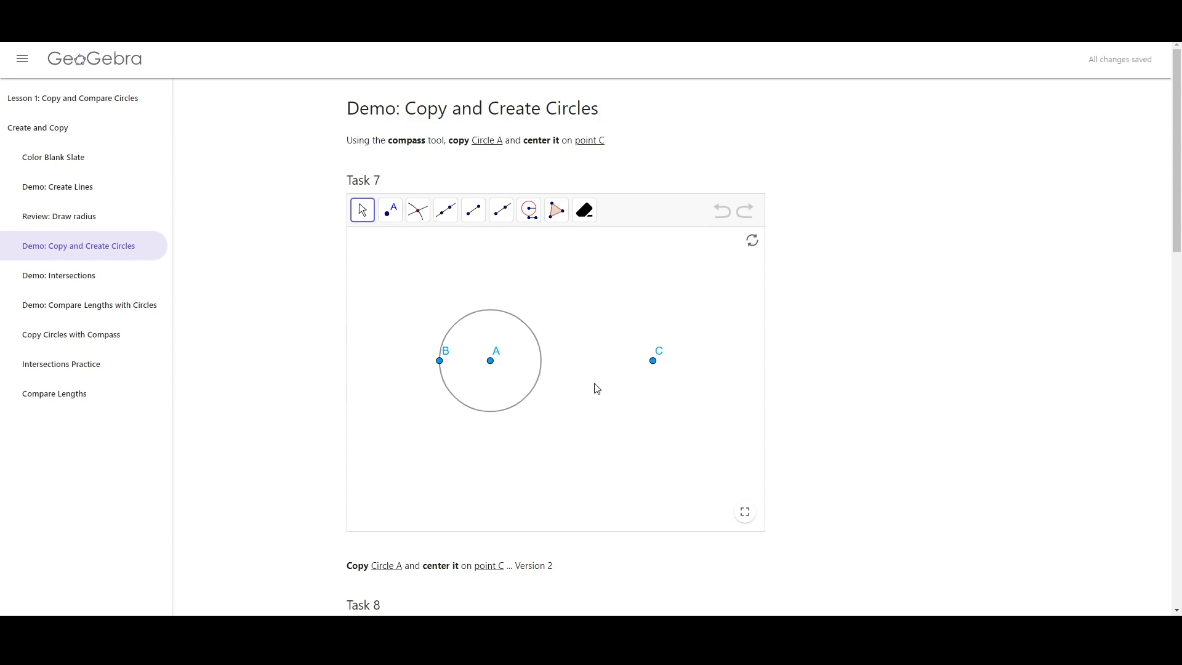
pyautogui.scroll(-1, 574, 378)
pyautogui.scroll(1, 572, 378)
pyautogui.scroll(-13, 847, 346)
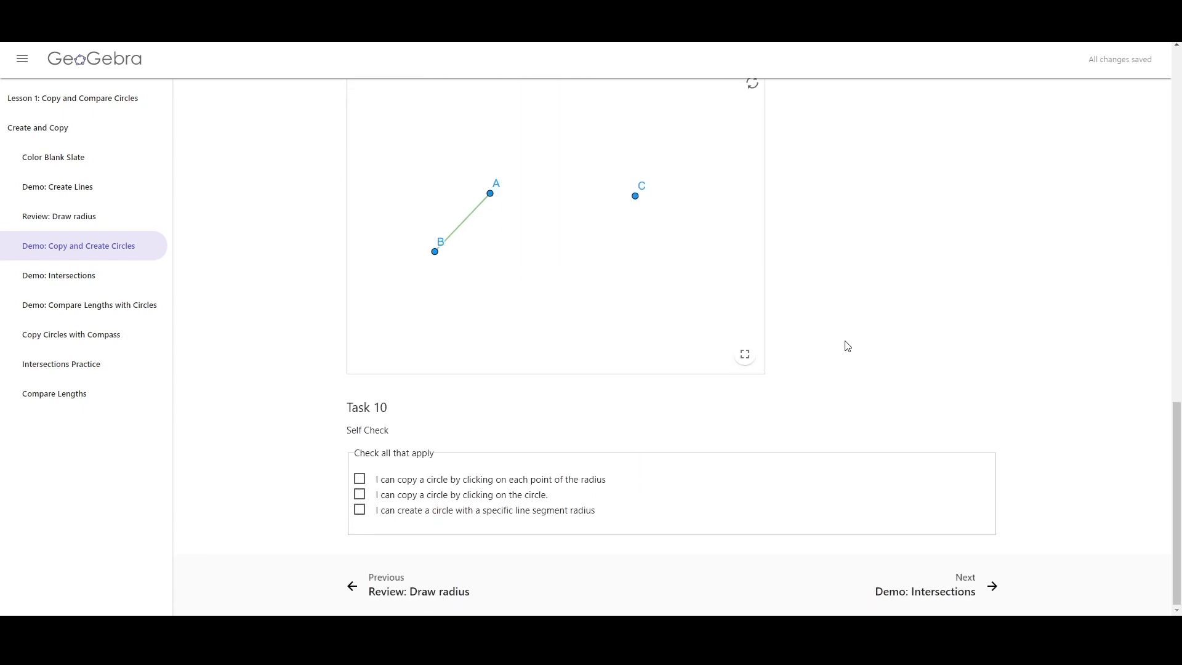
pyautogui.scroll(13, 847, 346)
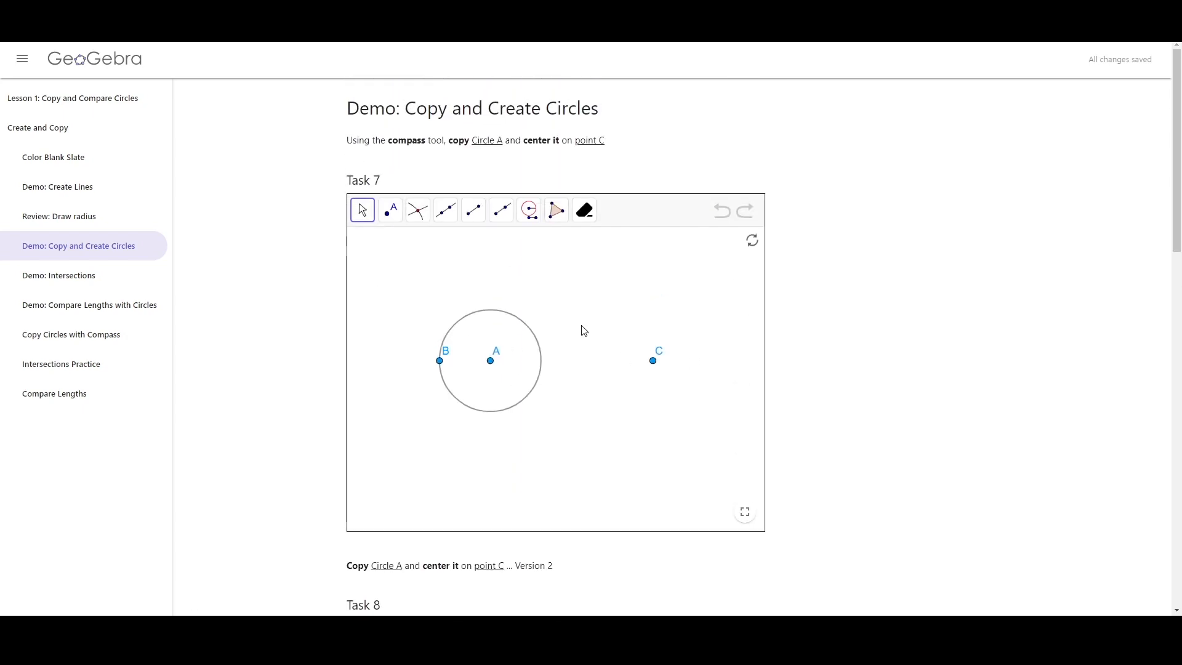
pyautogui.scroll(-2, 584, 348)
pyautogui.scroll(2, 583, 347)
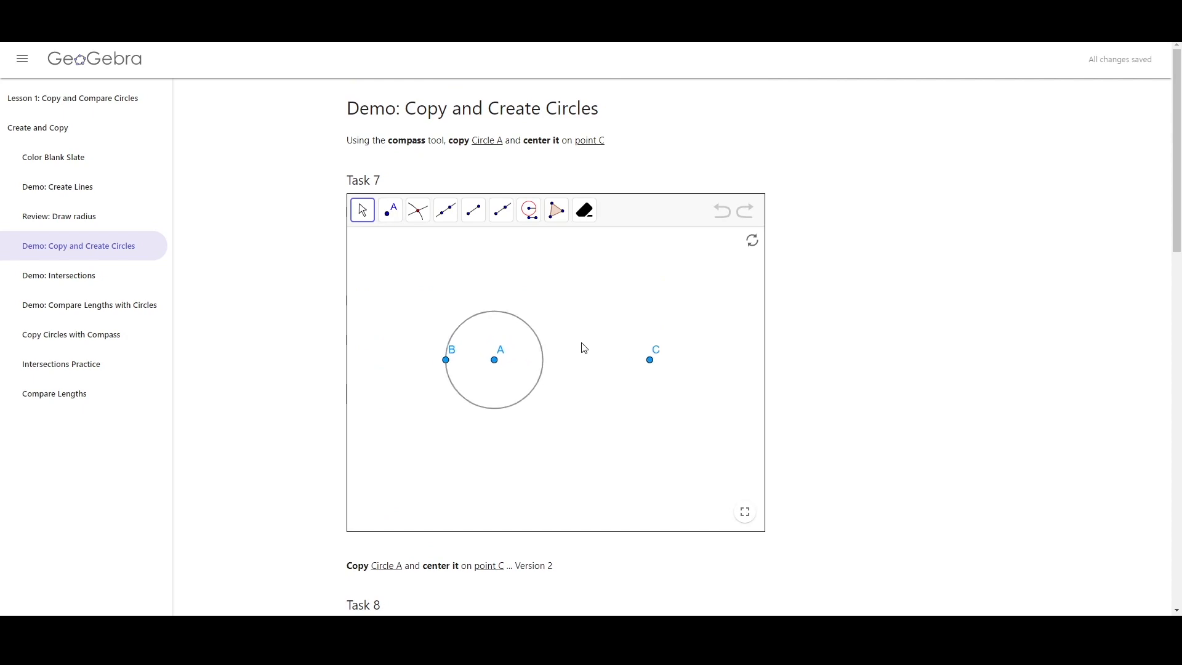
pyautogui.scroll(2, 570, 363)
pyautogui.scroll(-3, 575, 356)
pyautogui.scroll(2, 578, 358)
pyautogui.scroll(2, 577, 359)
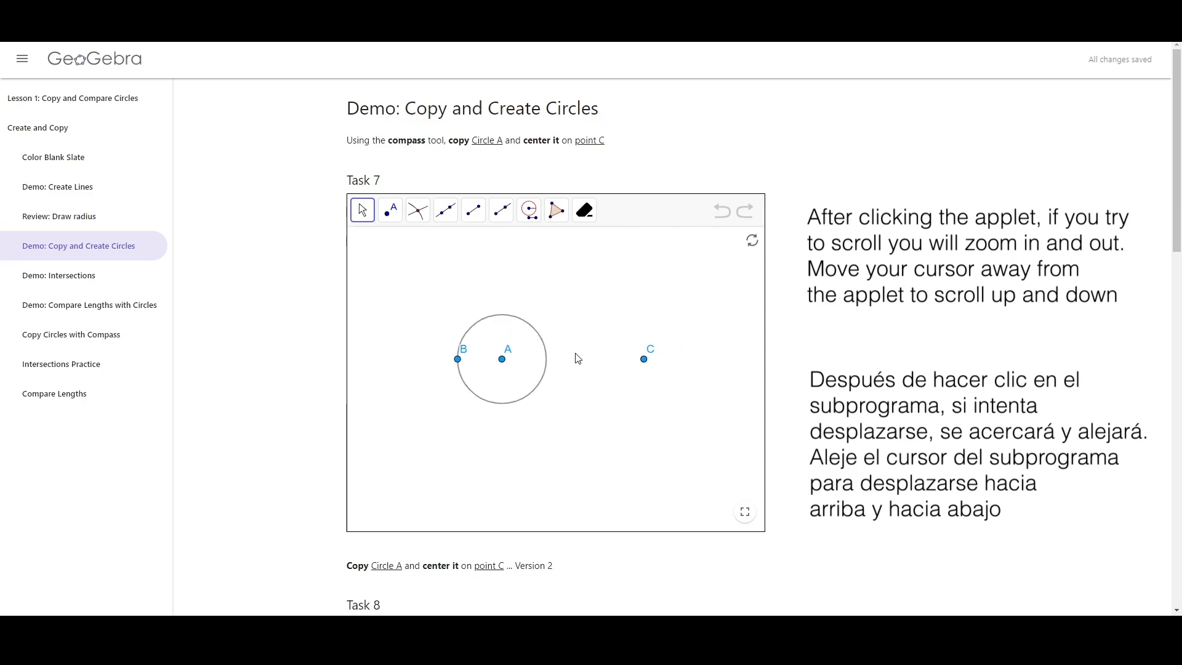
pyautogui.scroll(-5, 932, 367)
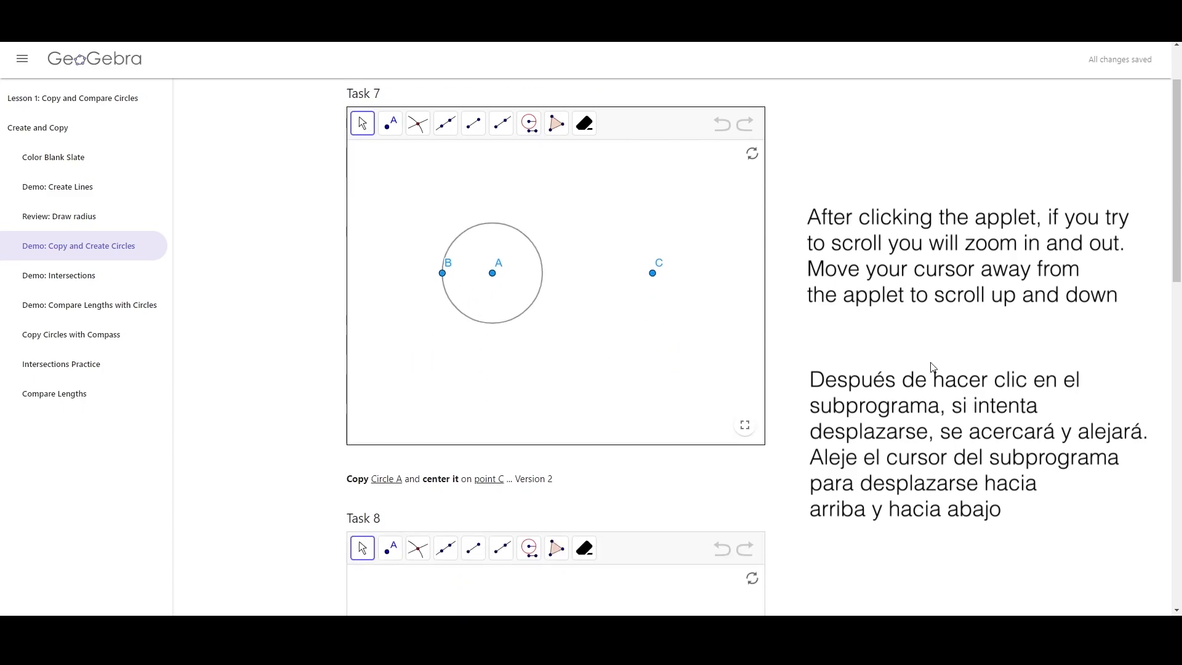
pyautogui.scroll(5, 933, 368)
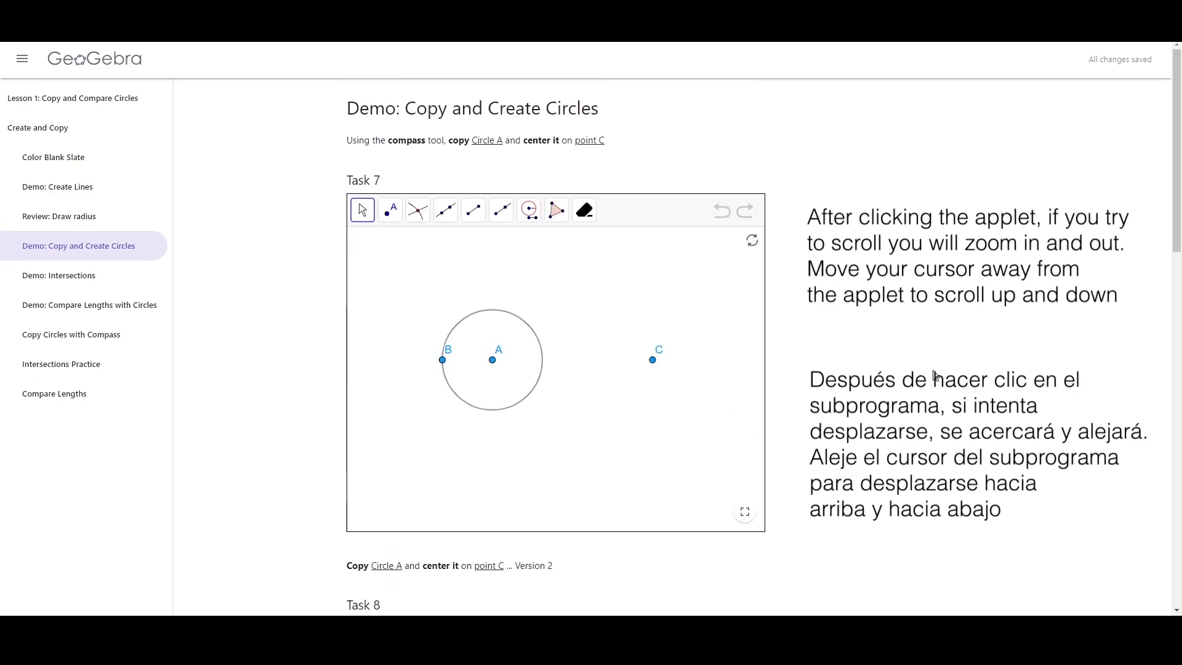
pyautogui.scroll(-5, 878, 360)
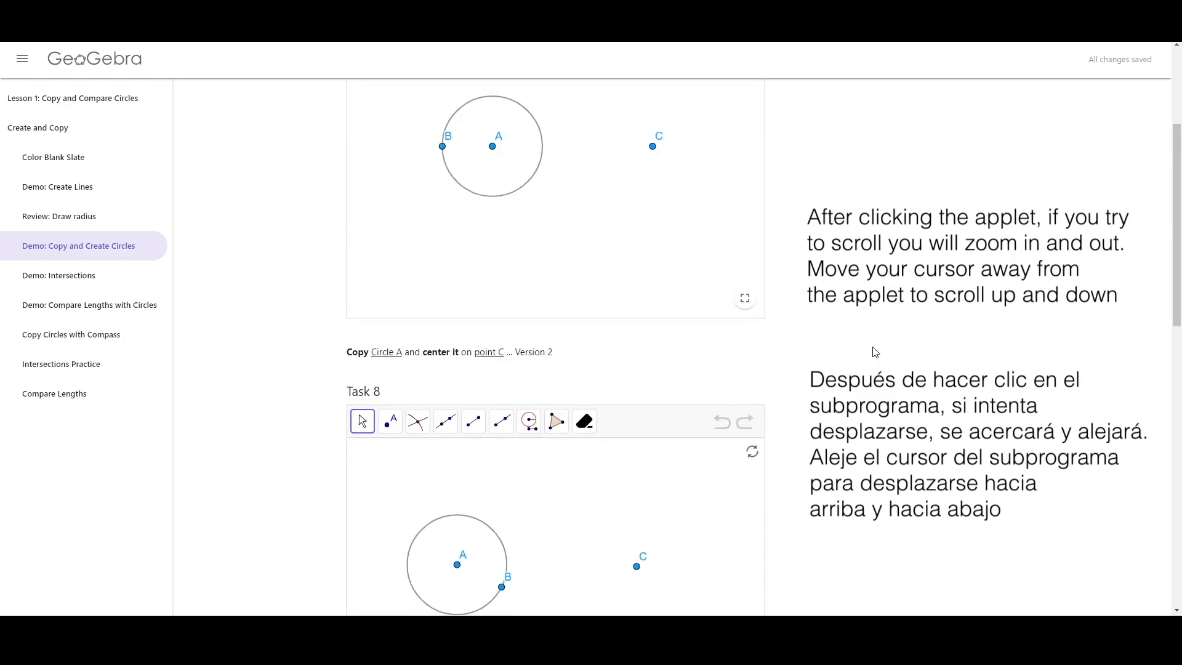
pyautogui.scroll(5, 872, 350)
pyautogui.scroll(-5, 875, 350)
pyautogui.scroll(5, 876, 350)
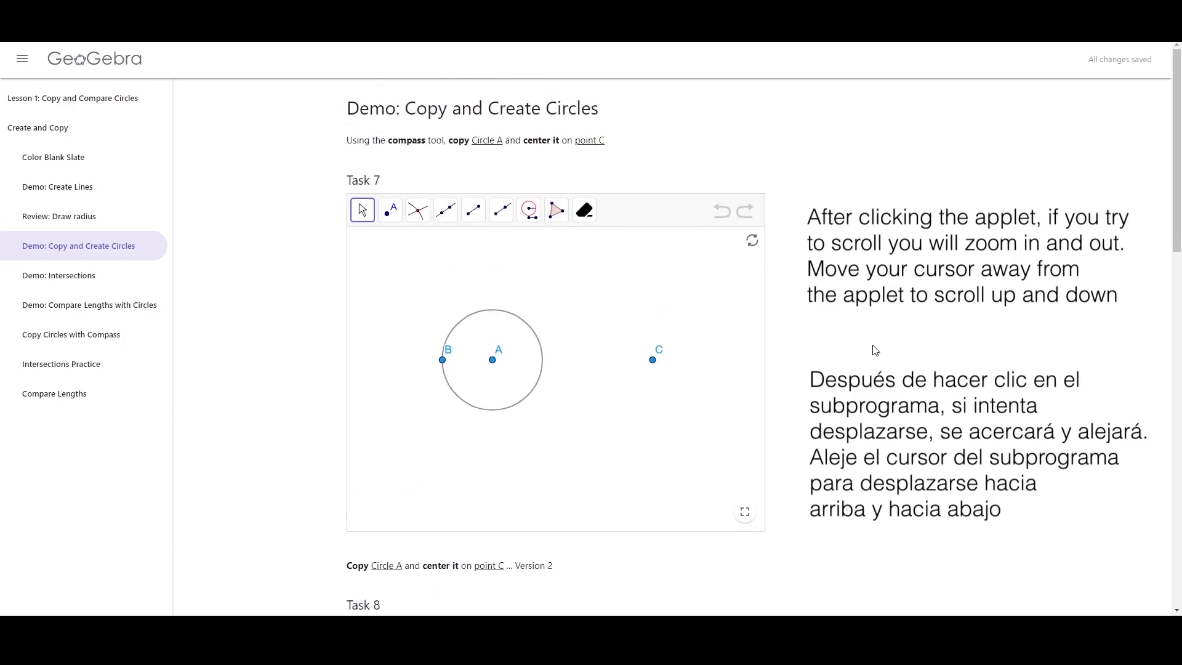
pyautogui.click(583, 351)
pyautogui.scroll(-2, 594, 354)
pyautogui.scroll(3, 594, 354)
pyautogui.scroll(-1, 596, 352)
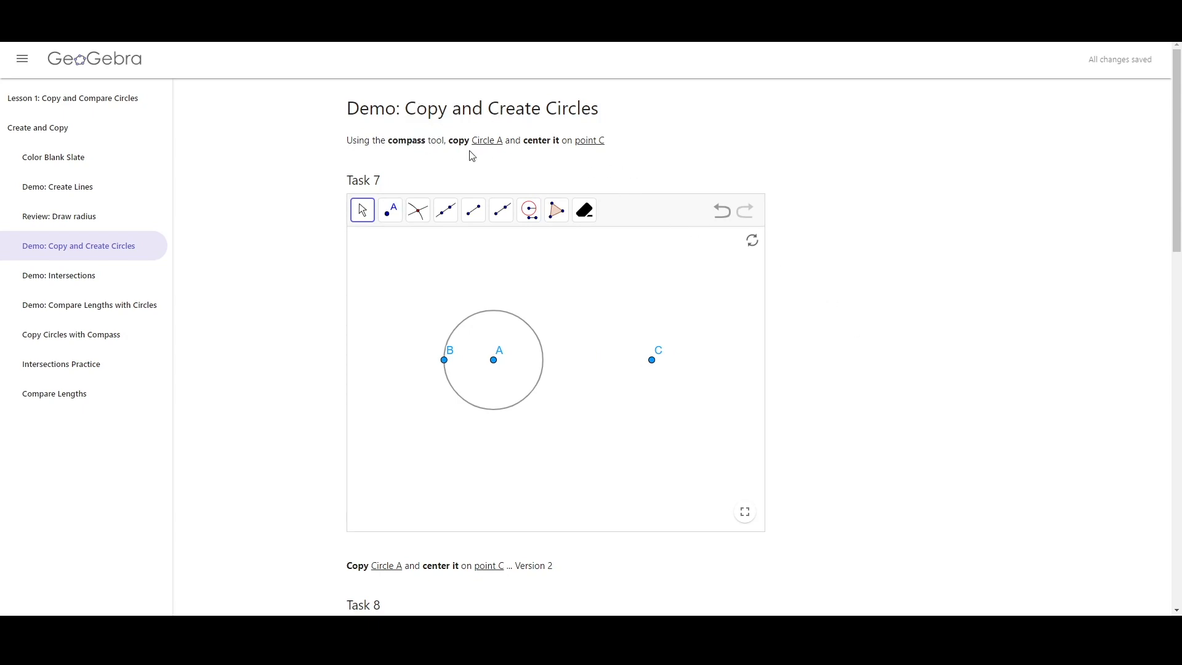
# Copy circle A in Task 7 with the Compass tool, taking radius A to B and centring it on point C
pyautogui.click(531, 211)
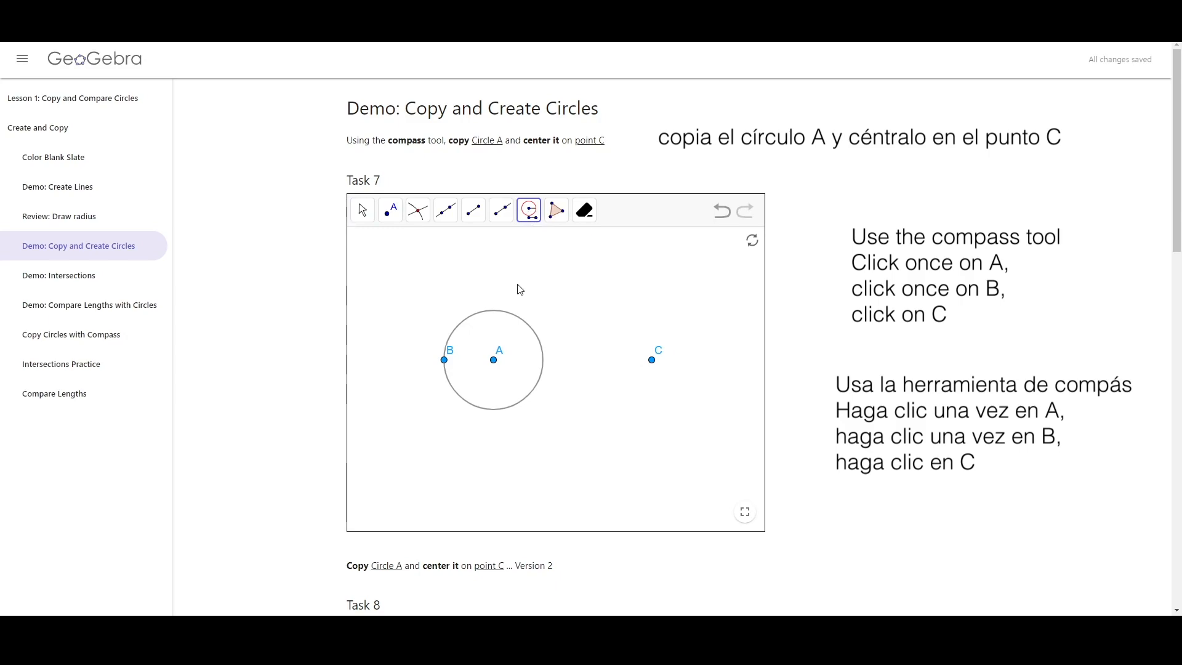
pyautogui.click(494, 360)
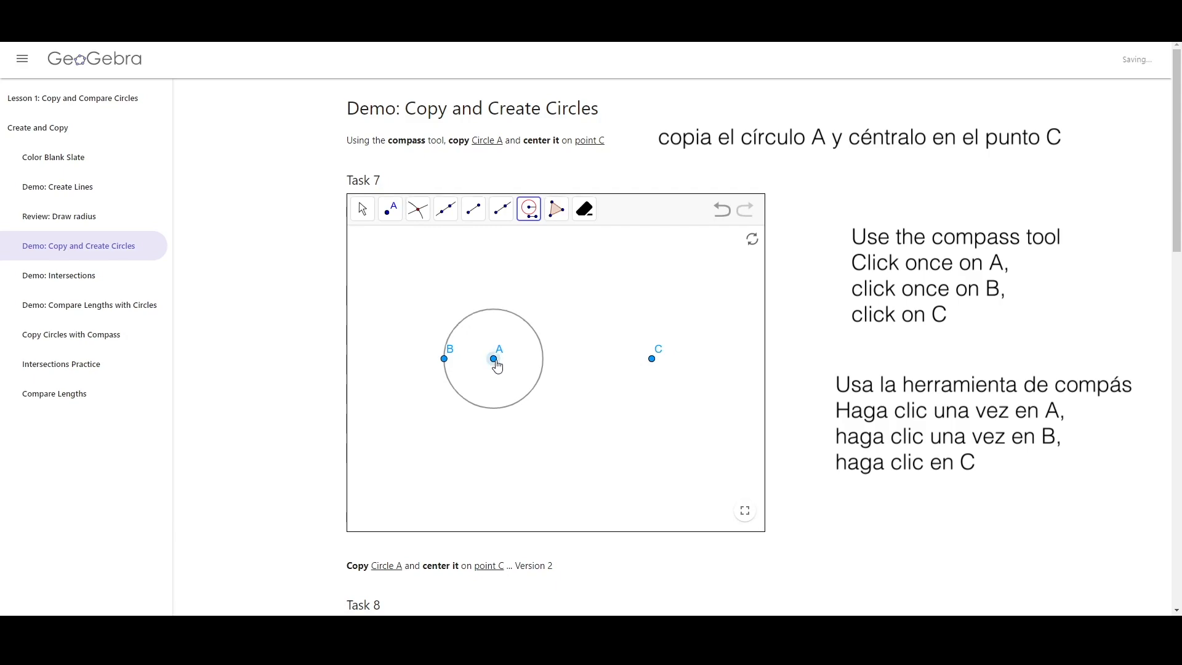
pyautogui.click(445, 359)
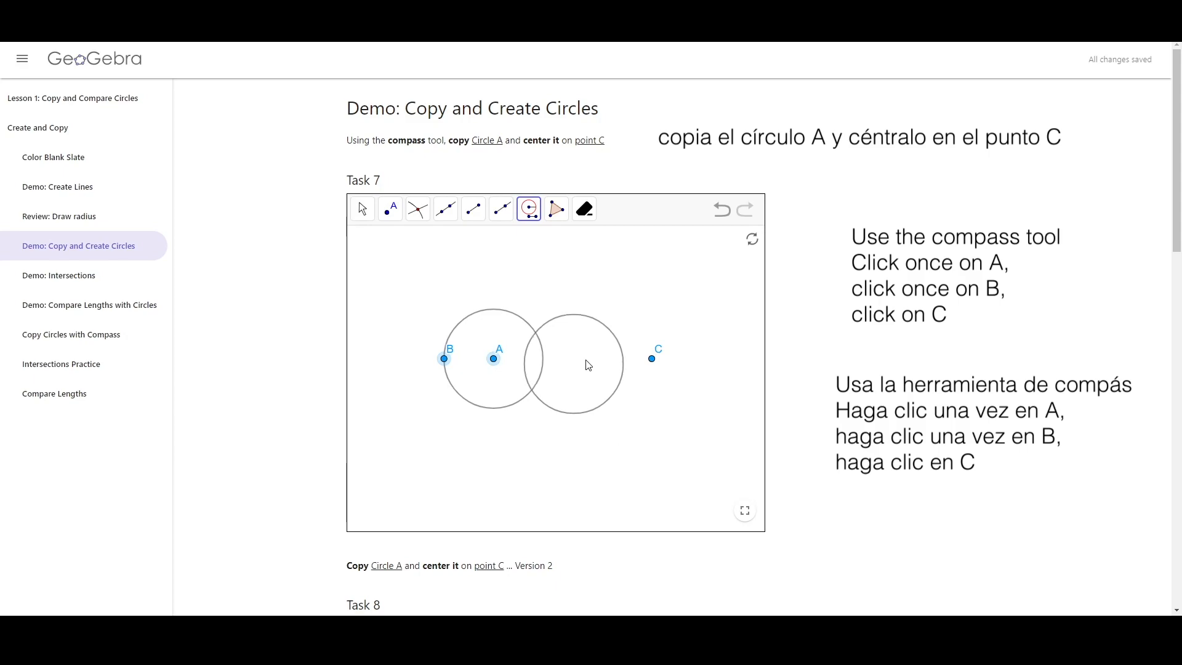
pyautogui.click(654, 360)
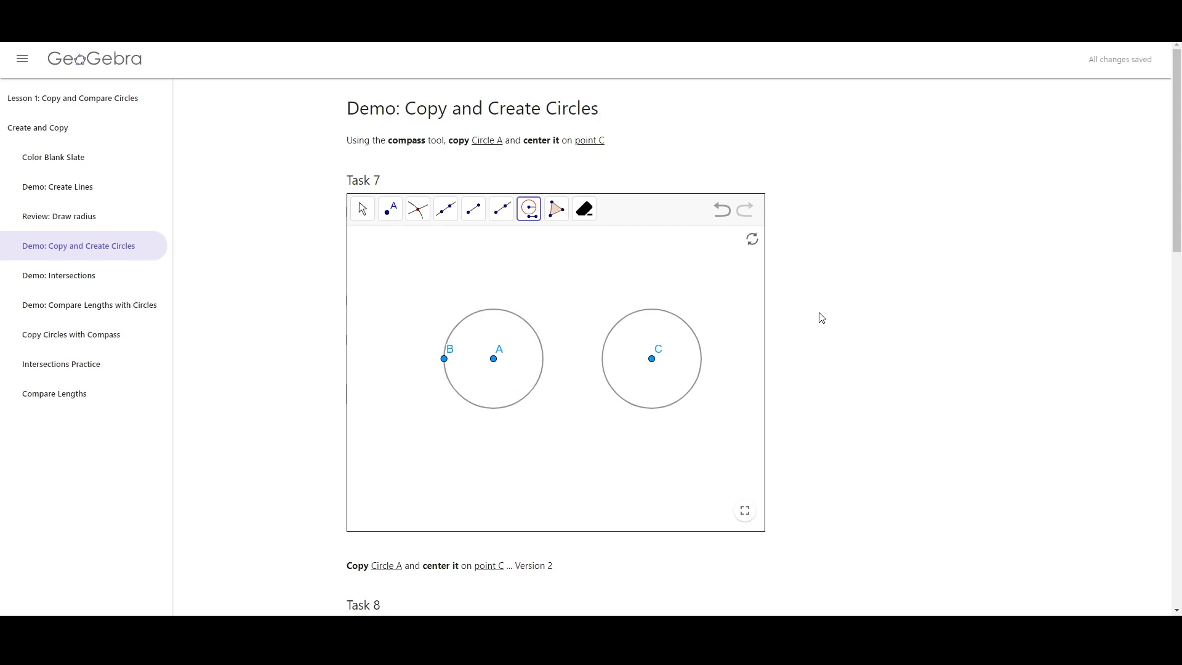
# Copy circle A onto point C in Task 8 by selecting the circle itself with the Compass tool
pyautogui.scroll(-6, 822, 318)
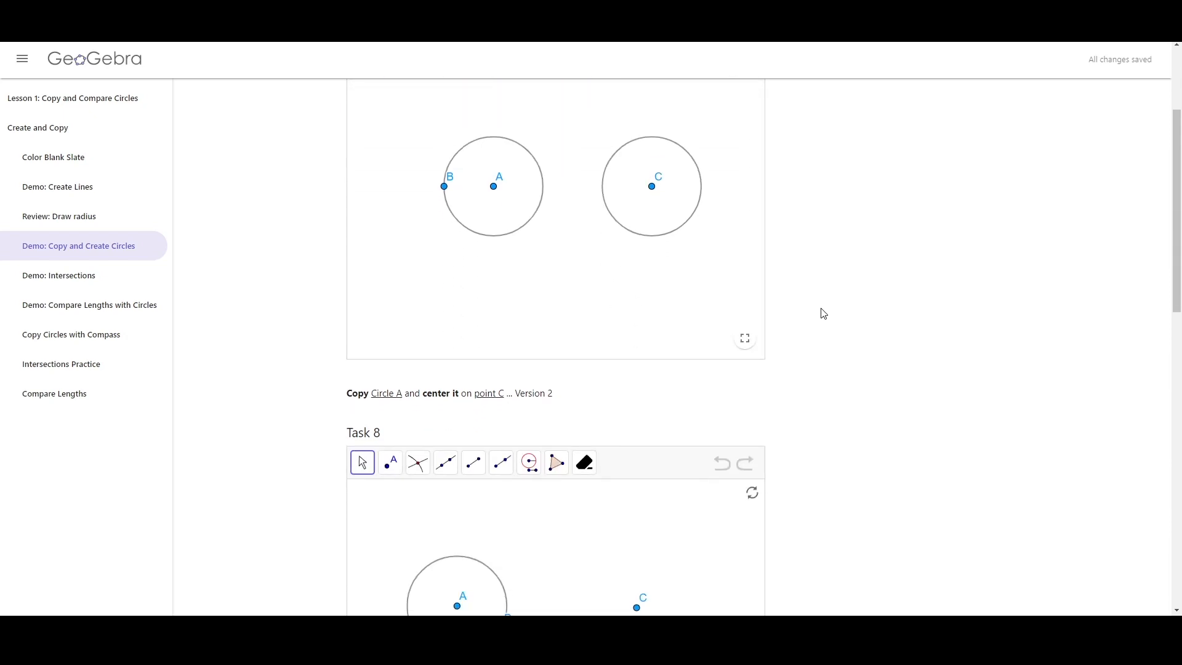
pyautogui.middleClick(817, 322)
pyautogui.middleClick(808, 330)
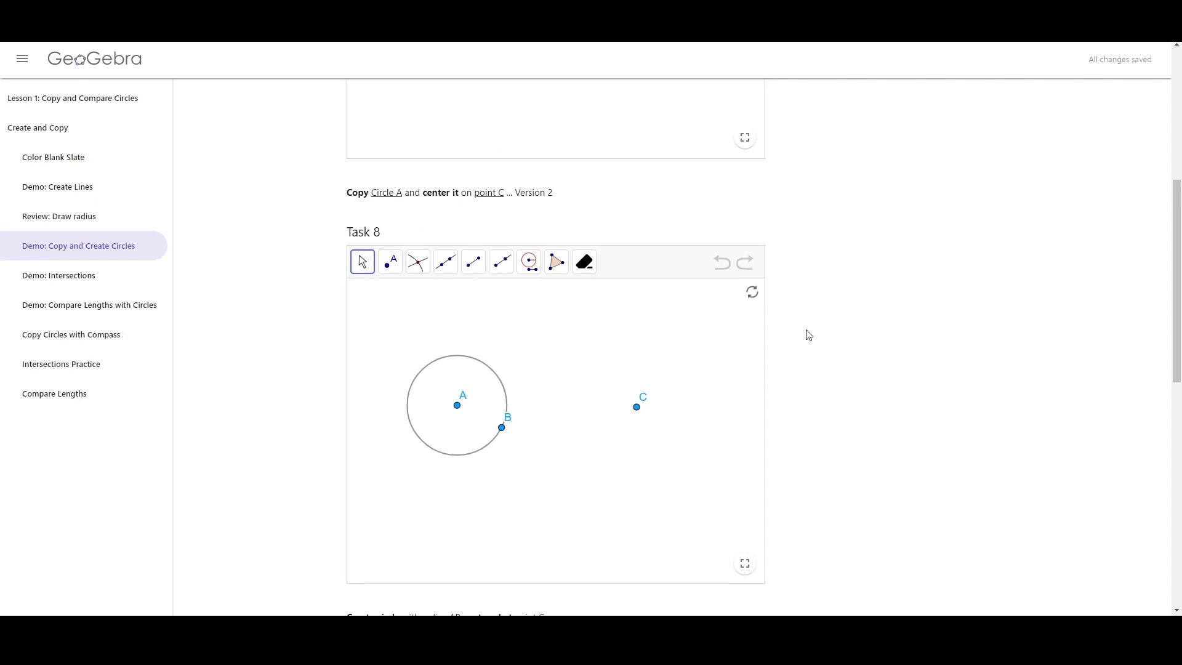
pyautogui.click(528, 266)
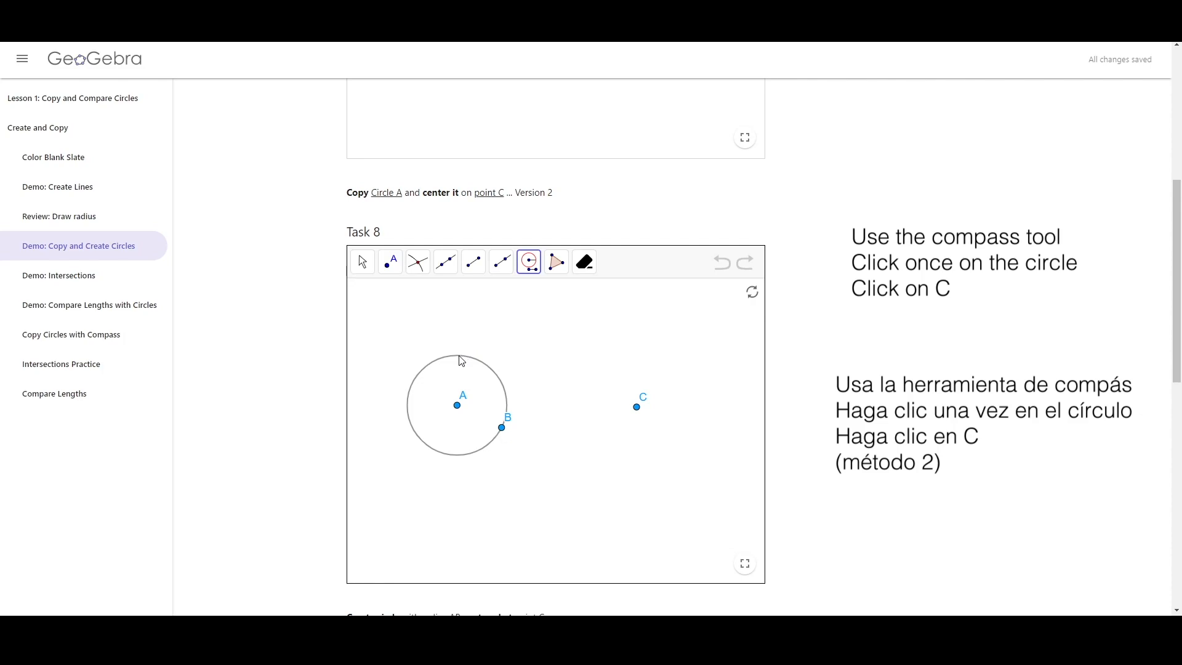
pyautogui.click(461, 362)
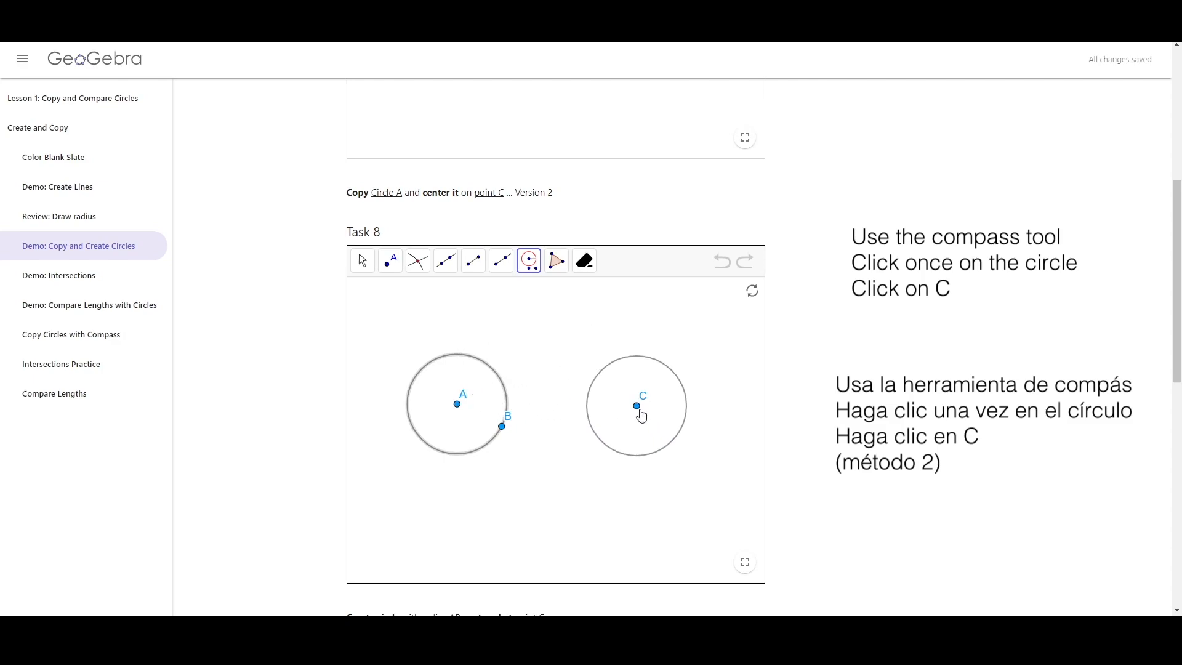
pyautogui.click(639, 412)
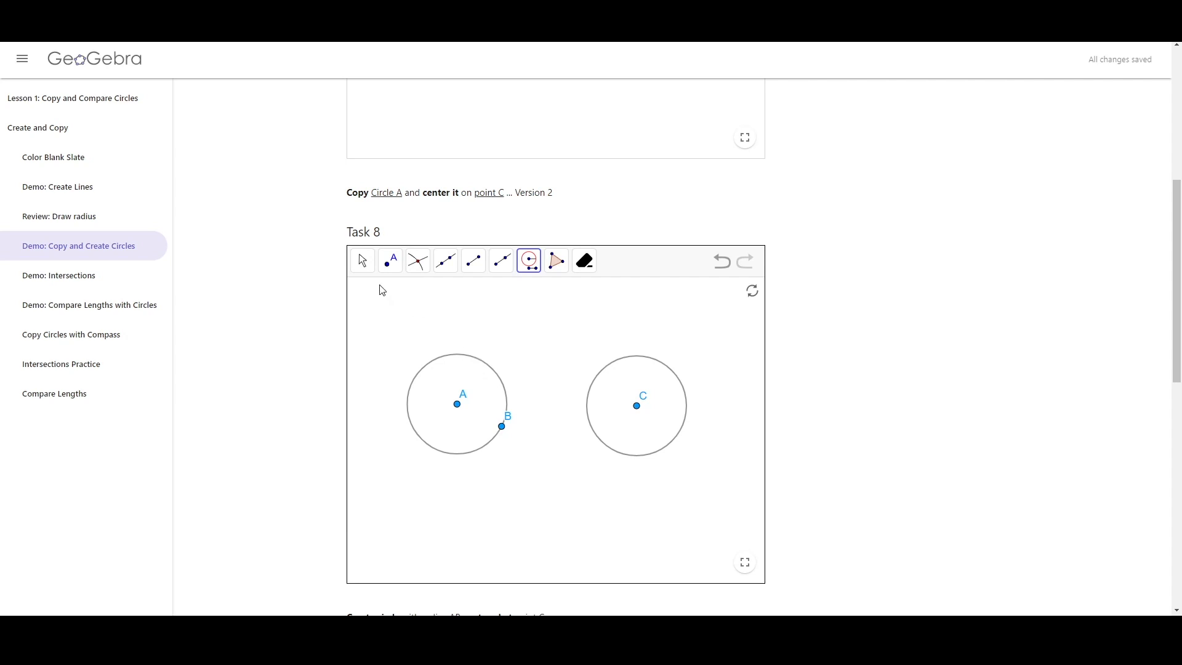
pyautogui.click(363, 262)
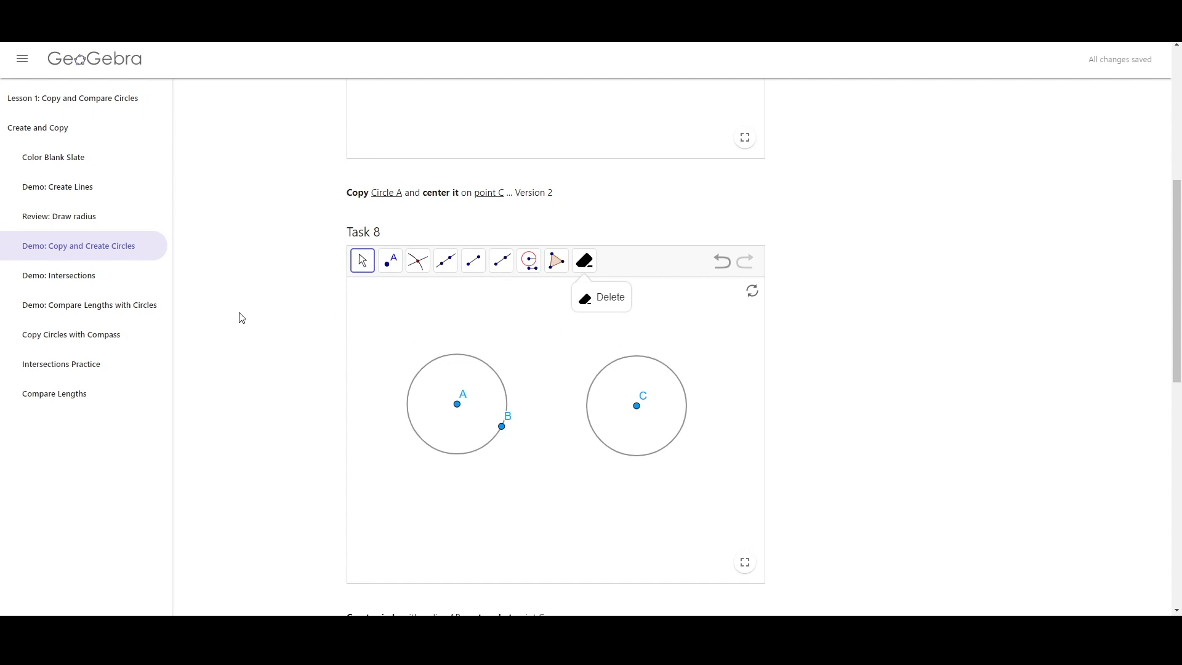
pyautogui.scroll(-2, 269, 338)
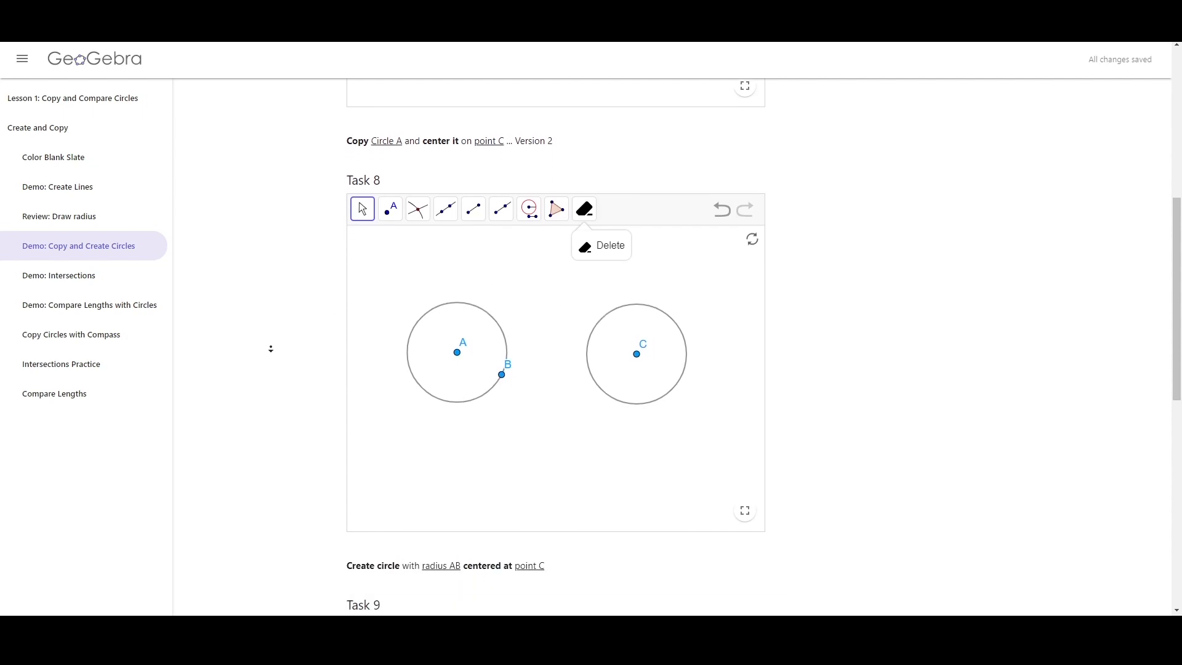
pyautogui.middleClick(286, 325)
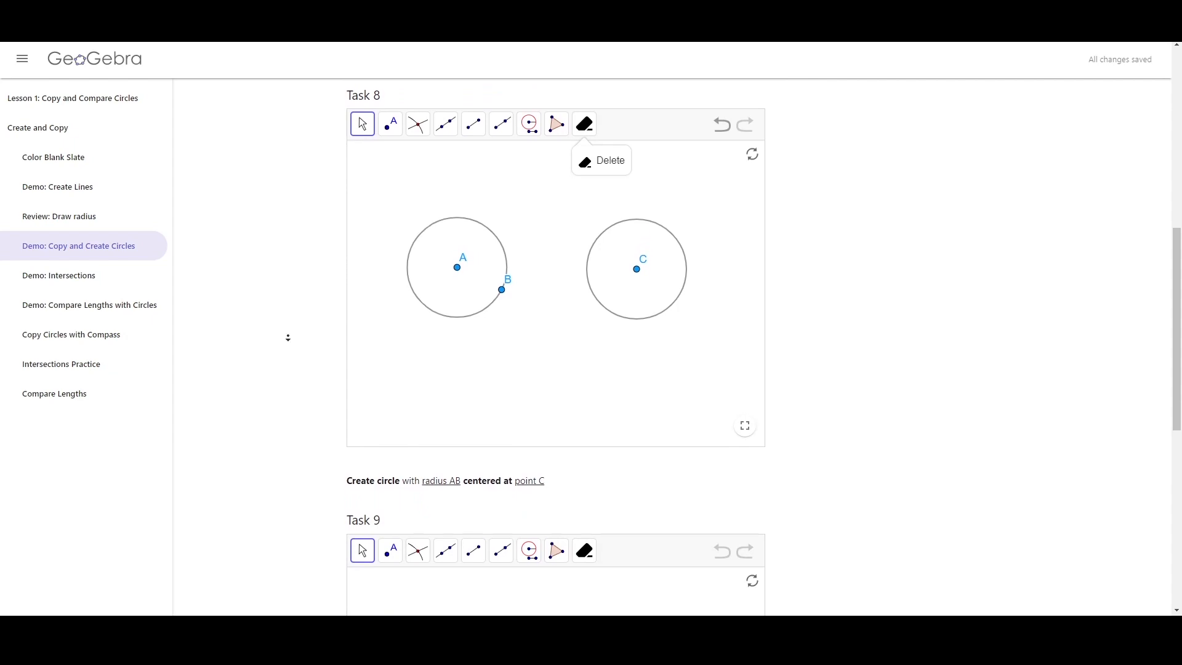
pyautogui.middleClick(310, 302)
pyautogui.middleClick(310, 303)
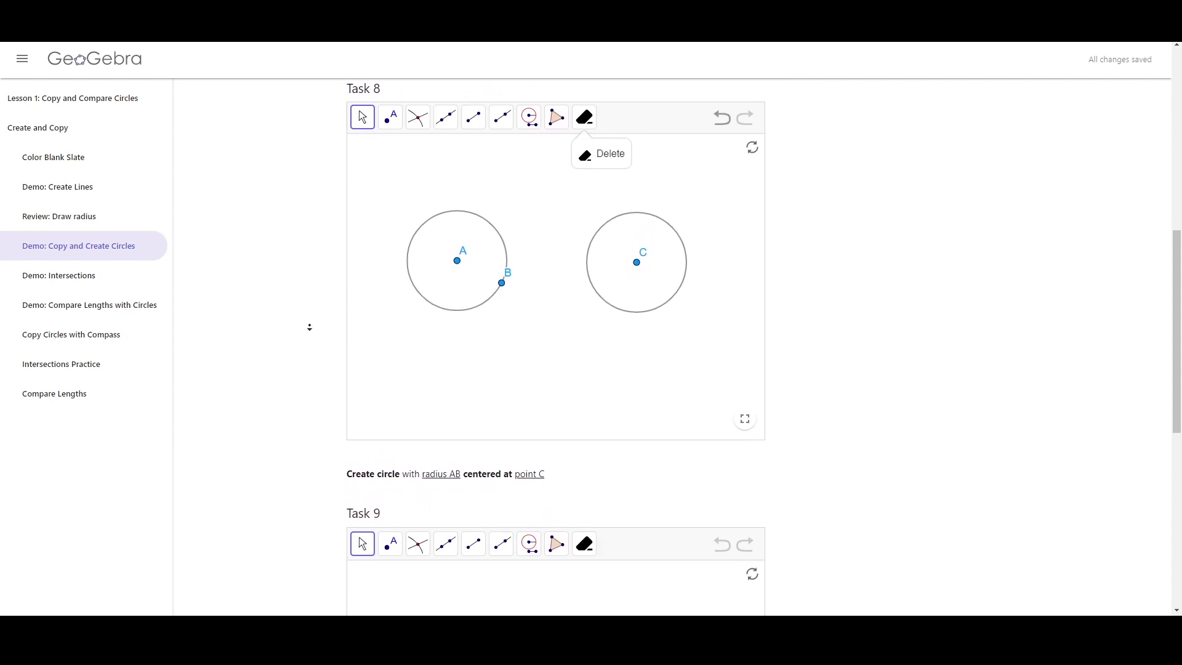
pyautogui.middleClick(309, 342)
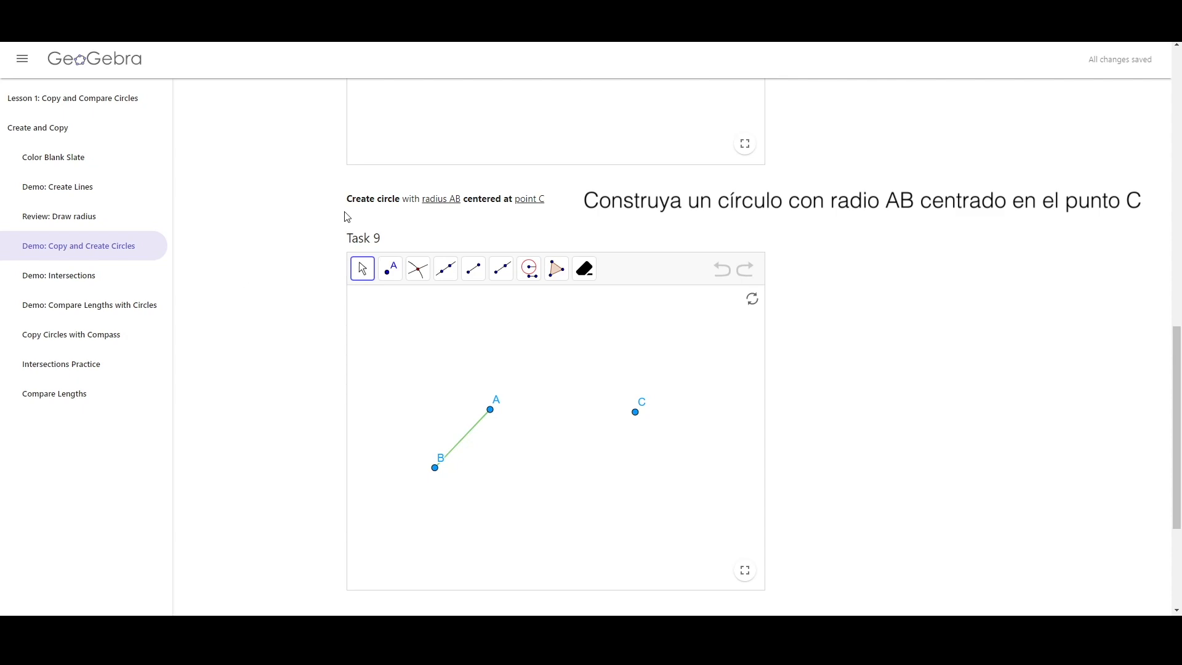
pyautogui.click(530, 266)
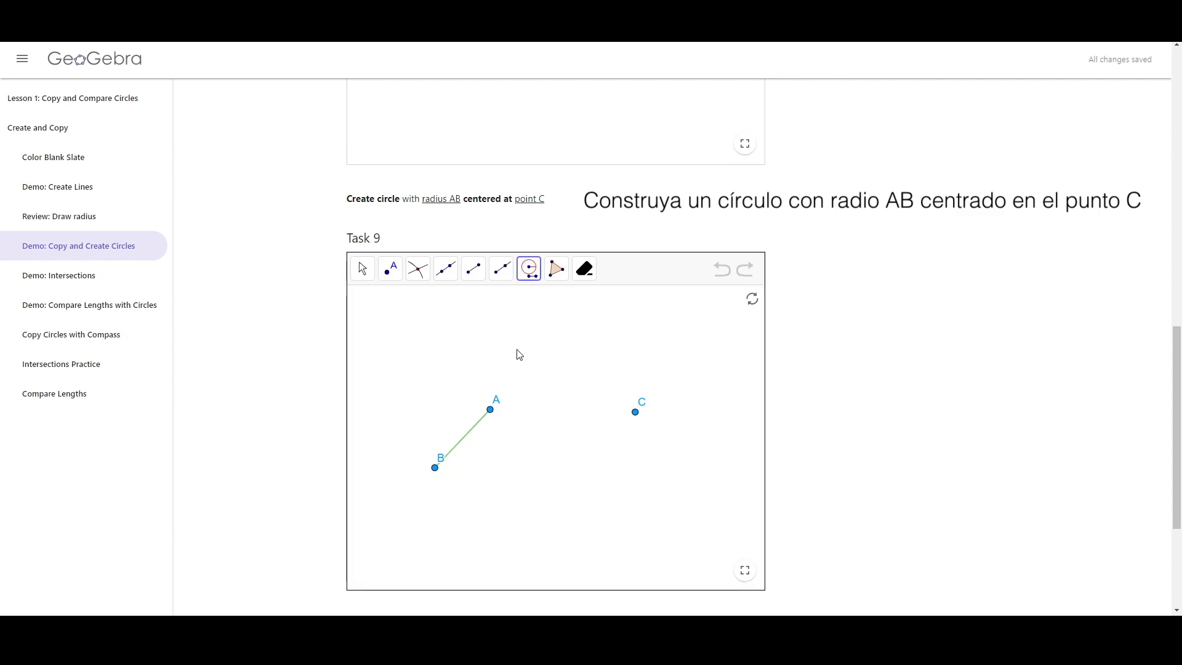
pyautogui.click(490, 409)
pyautogui.click(435, 466)
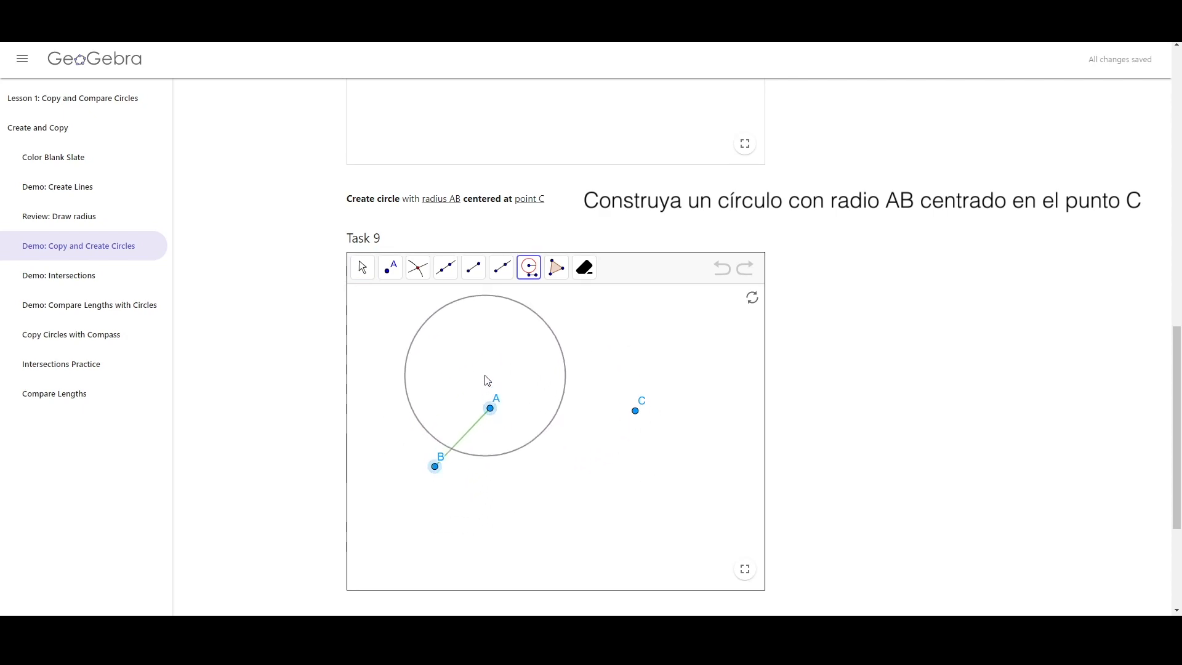
pyautogui.click(362, 267)
# Construct a circle with radius AB centred at point C in Task 9 using the Compass tool on the segment
pyautogui.click(534, 276)
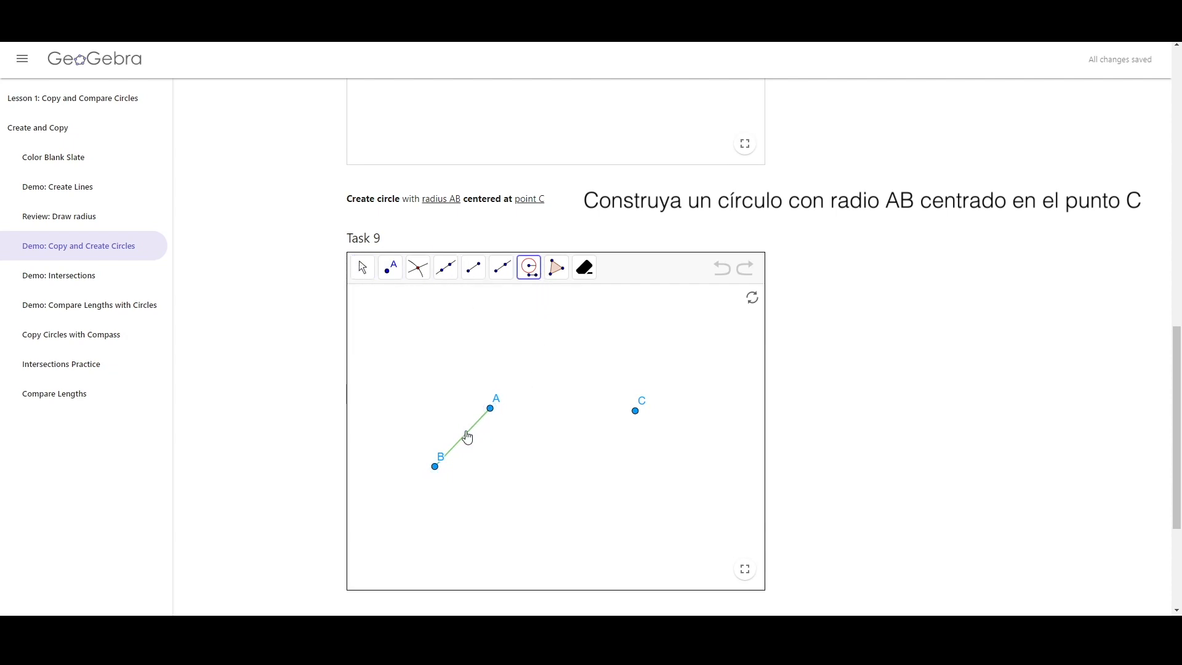
pyautogui.click(468, 437)
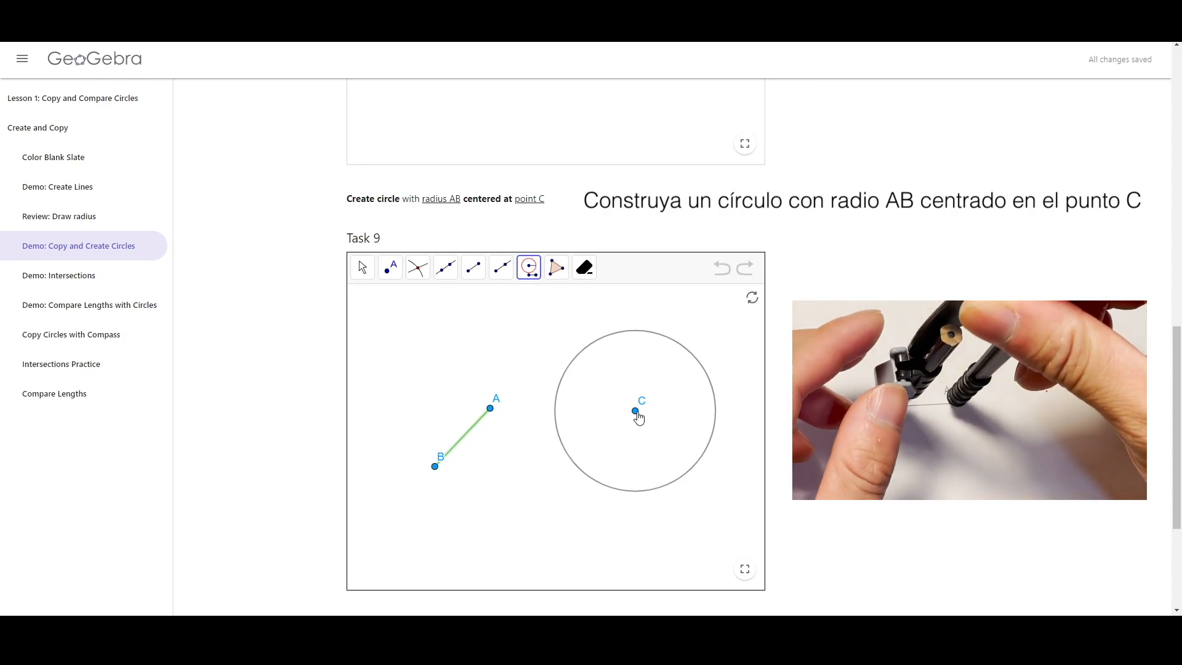
pyautogui.click(636, 412)
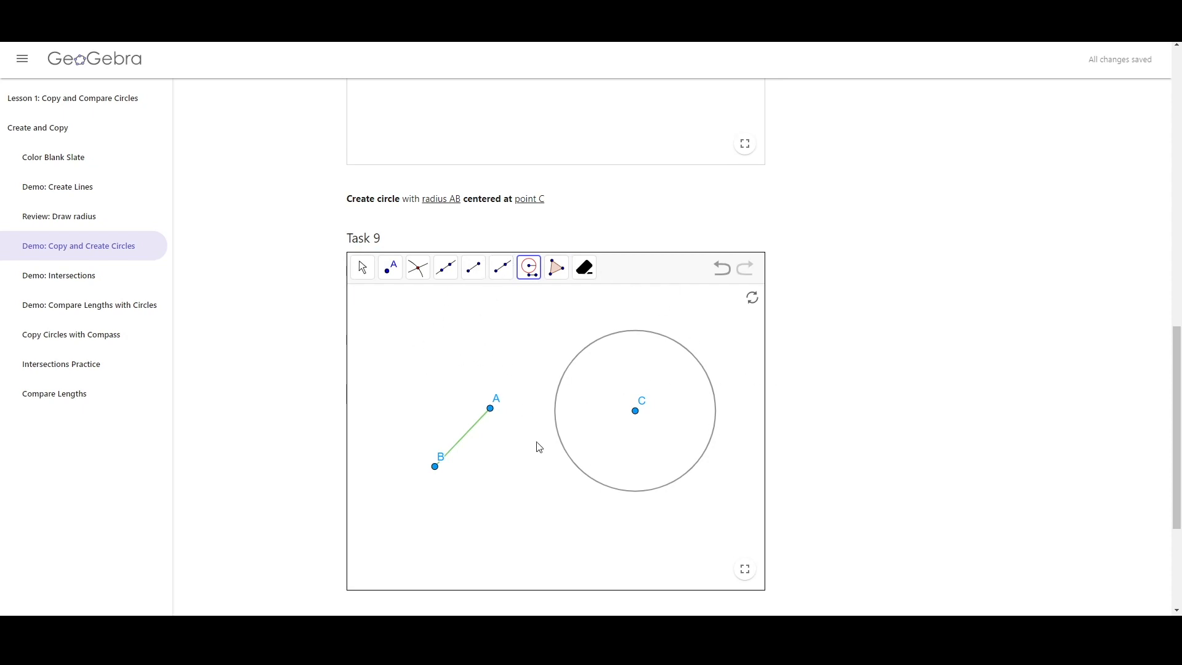
# Open the Demo: Intersections page
pyautogui.scroll(12, 911, 419)
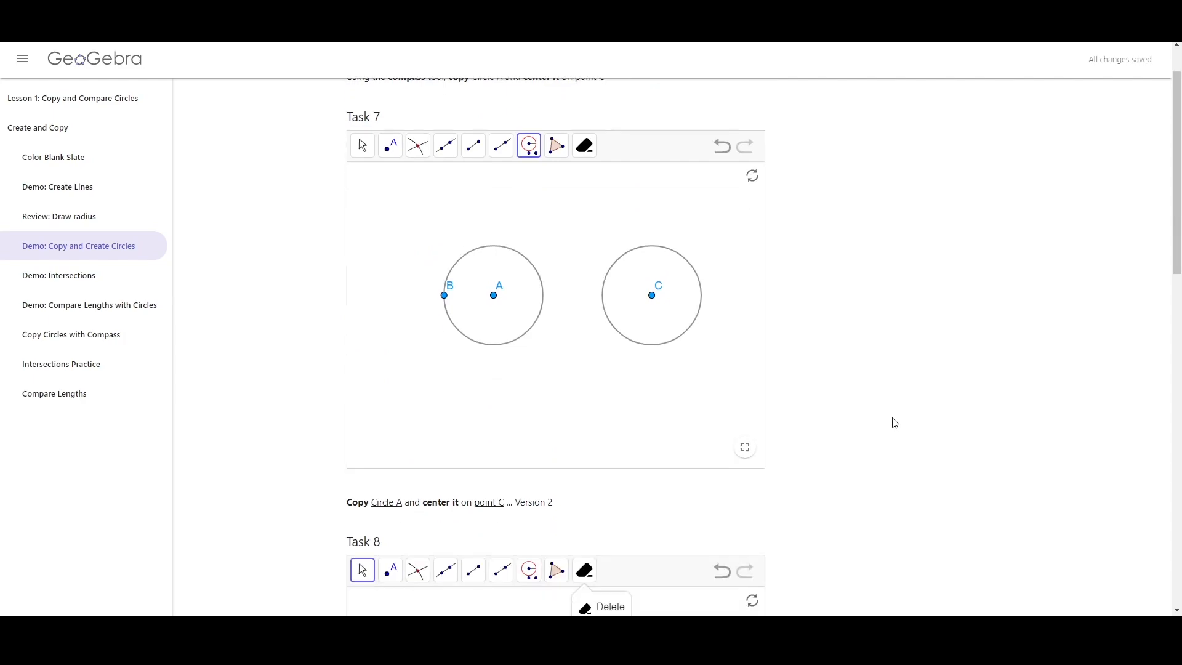
pyautogui.scroll(-13, 895, 412)
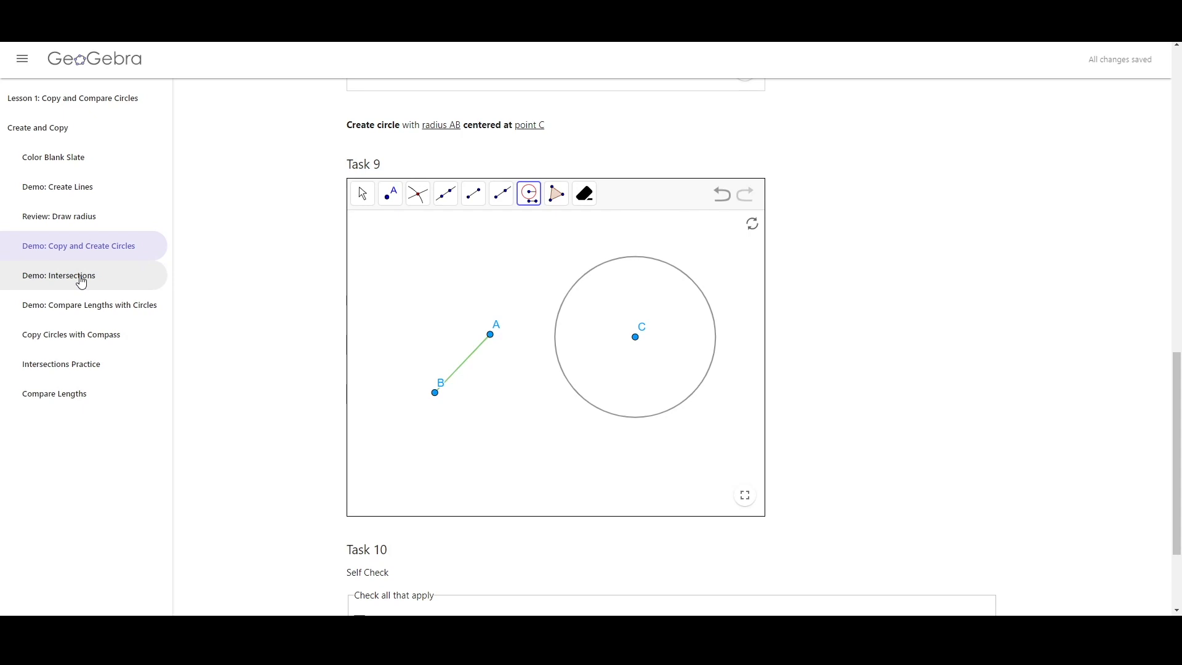
pyautogui.click(80, 276)
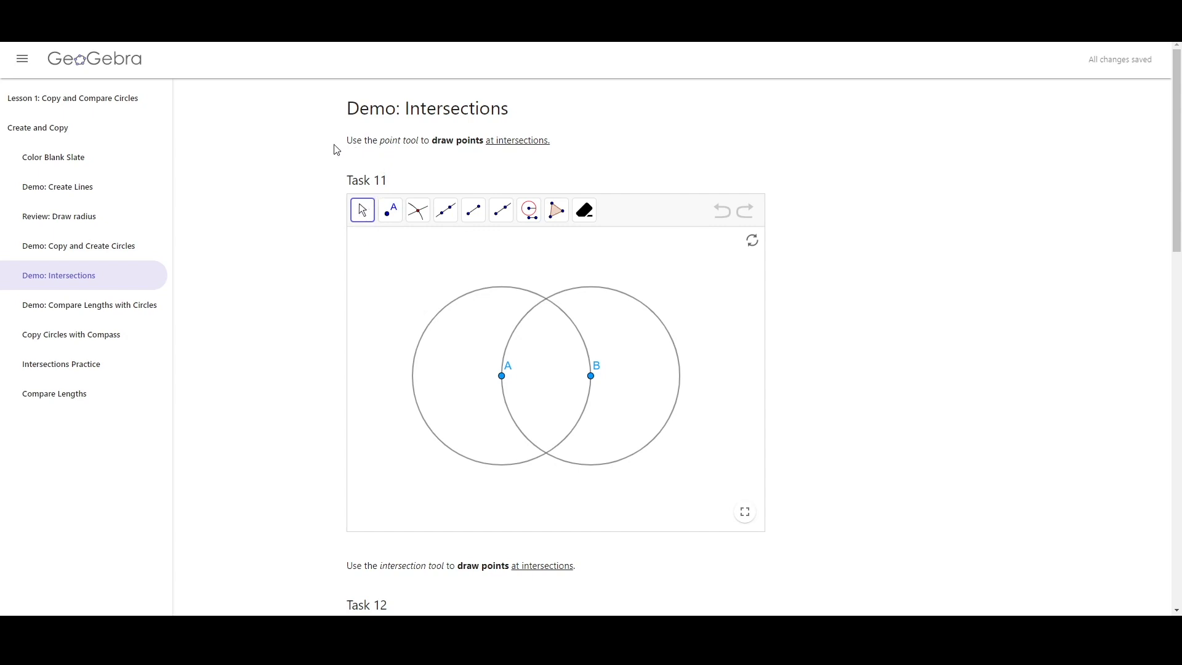
# Place a free point above the circles with the Point tool in Task 11, then reset the applet
pyautogui.moveTo(338, 143); pyautogui.dragTo(556, 148)
pyautogui.click(560, 148)
pyautogui.click(390, 210)
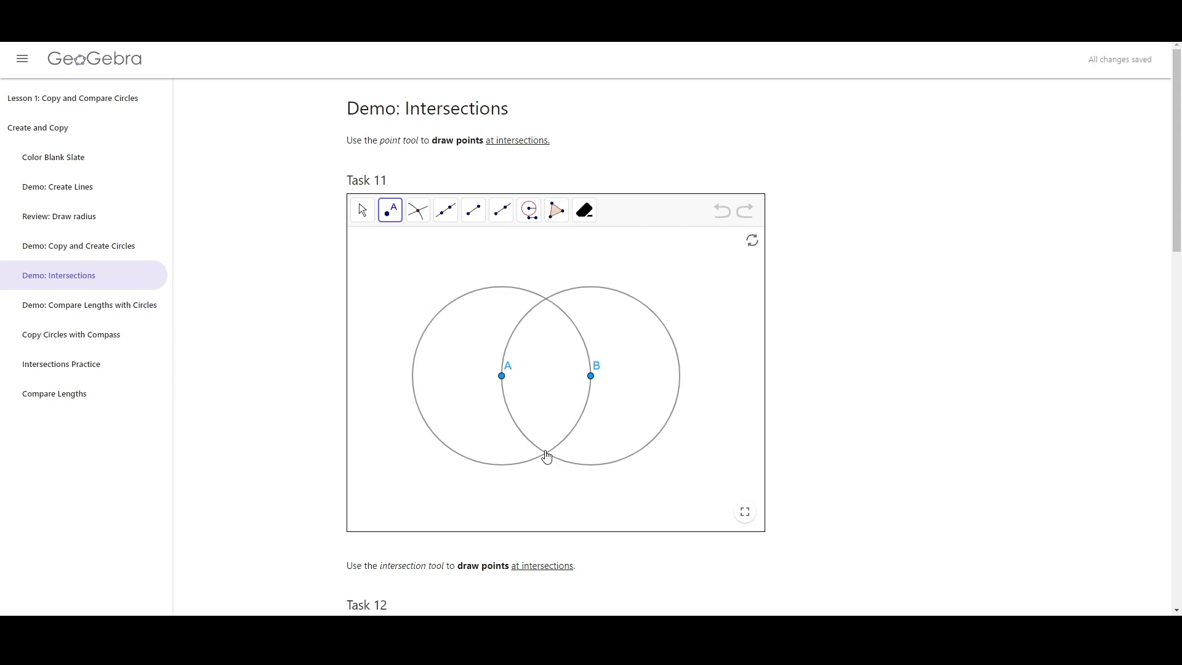
pyautogui.click(548, 305)
pyautogui.moveTo(551, 315); pyautogui.dragTo(596, 276)
pyautogui.click(722, 210)
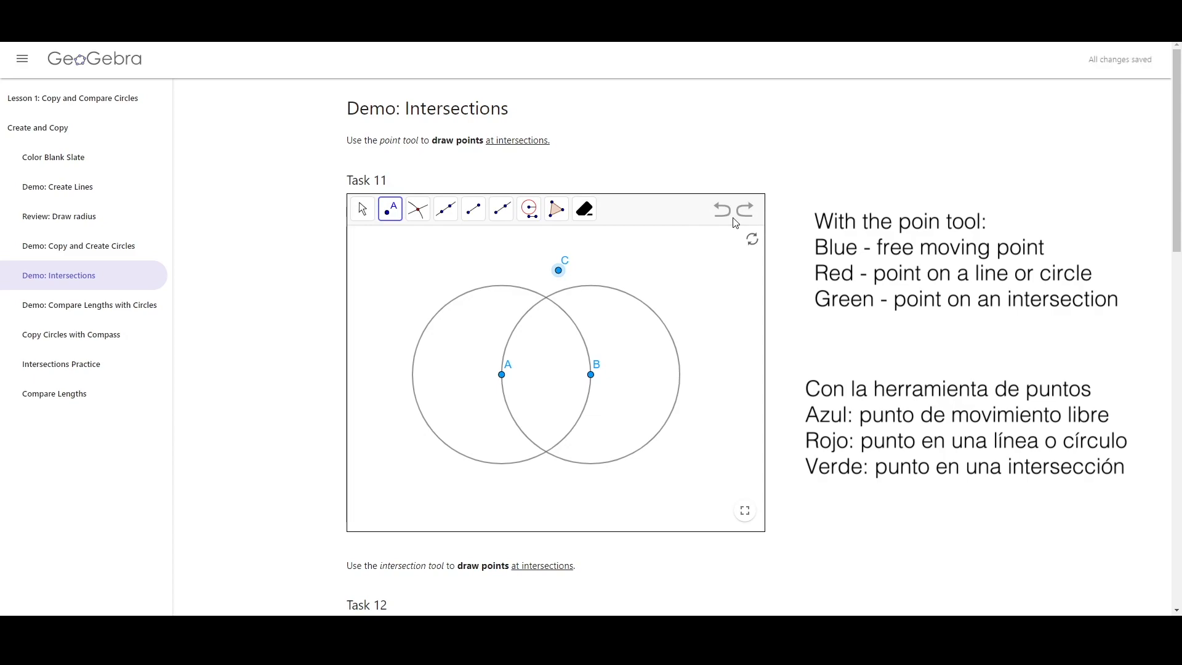
pyautogui.click(753, 240)
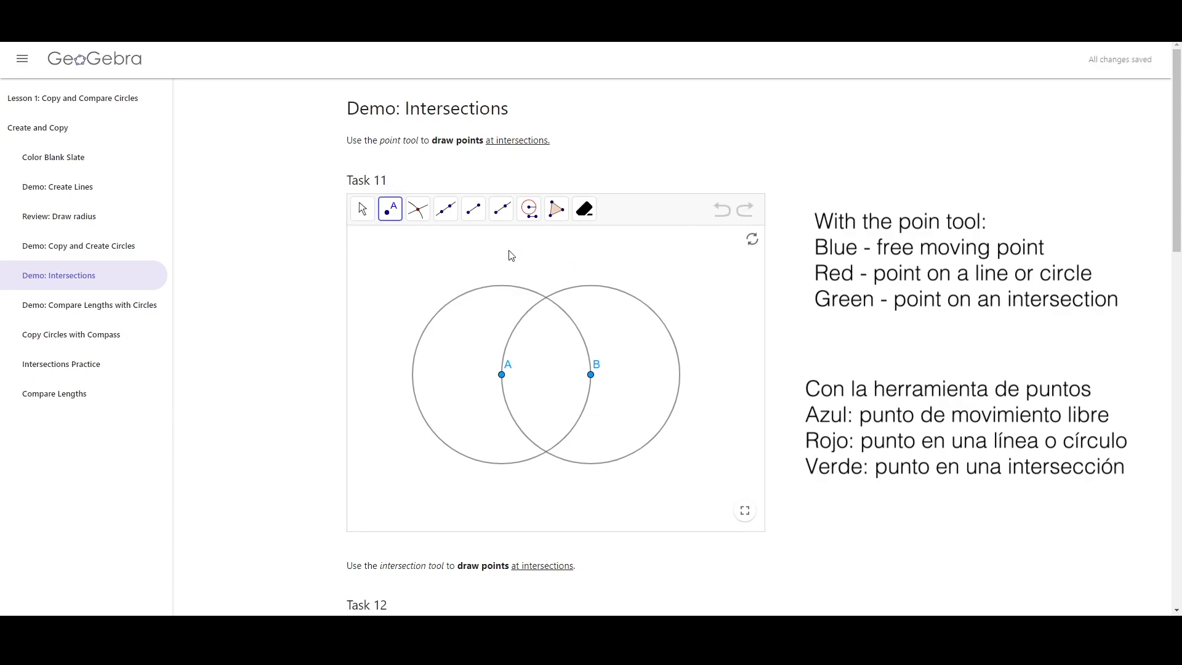
# Place a point on the left circle's edge, drag it along the circle, then reset the applet
pyautogui.click(535, 293)
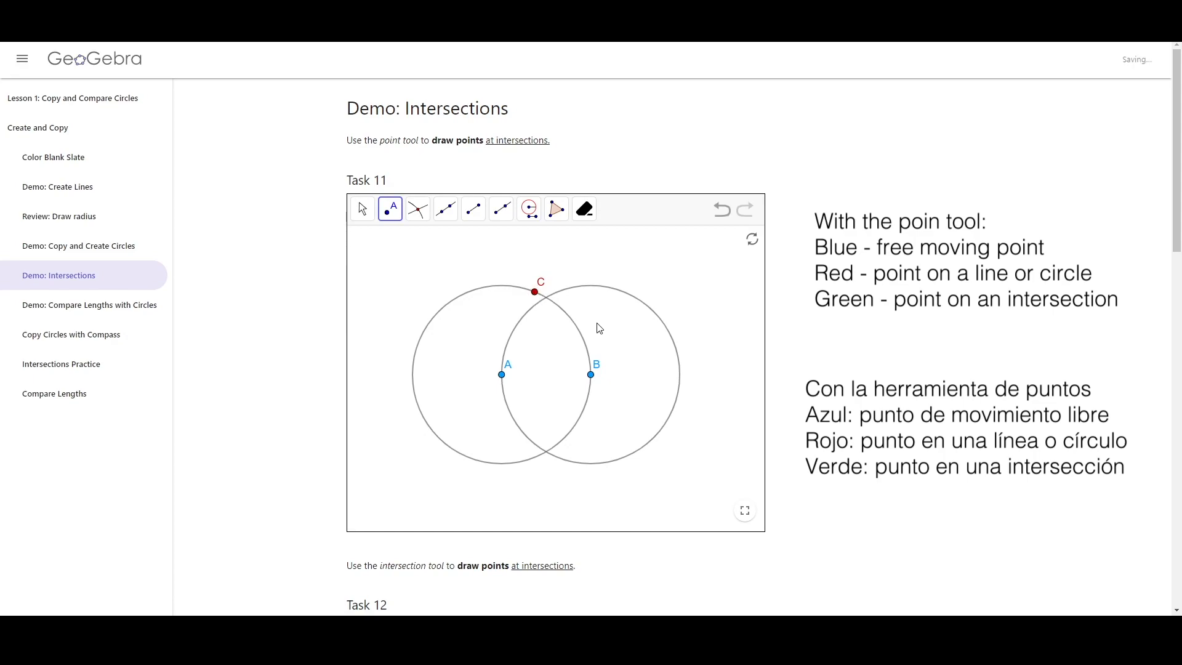
pyautogui.moveTo(537, 295)
pyautogui.mouseDown()
pyautogui.moveTo(565, 315)
pyautogui.moveTo(537, 304)
pyautogui.moveTo(445, 362)
pyautogui.moveTo(594, 371)
pyautogui.moveTo(462, 414)
pyautogui.moveTo(517, 306)
pyautogui.moveTo(471, 455)
pyautogui.moveTo(487, 289)
pyautogui.moveTo(455, 298)
pyautogui.moveTo(476, 274)
pyautogui.moveTo(436, 311)
pyautogui.moveTo(592, 362)
pyautogui.moveTo(580, 416)
pyautogui.moveTo(539, 286)
pyautogui.moveTo(558, 304)
pyautogui.moveTo(533, 304)
pyautogui.mouseUp()
pyautogui.click(753, 239)
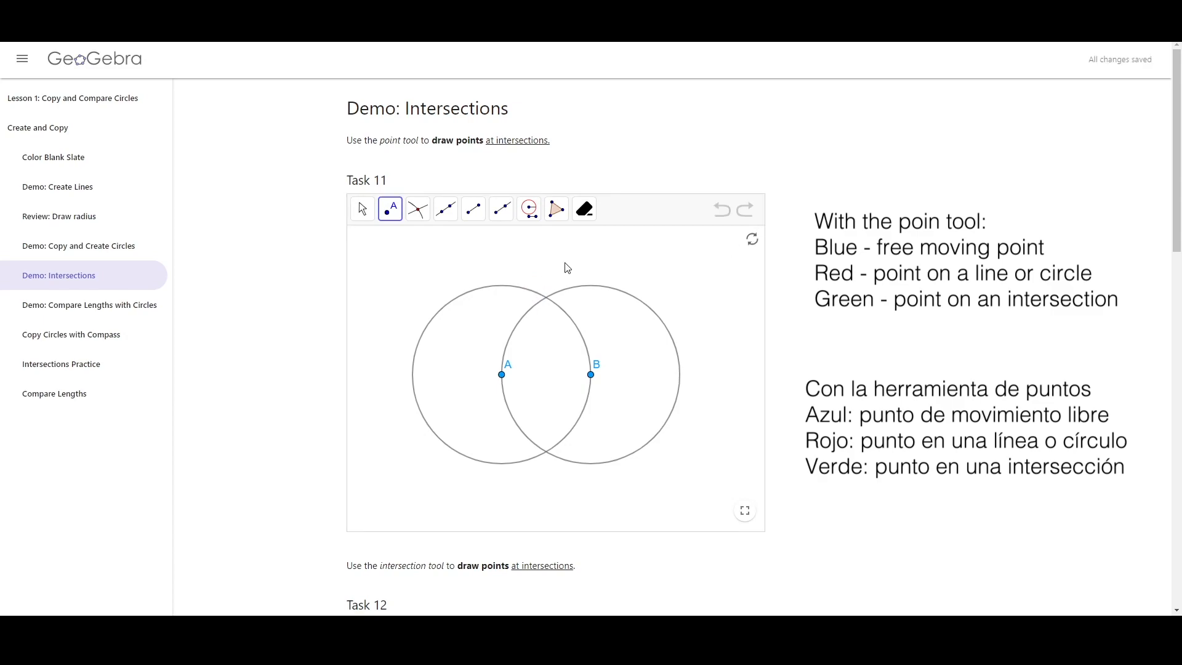
# Place points C and D at the upper and lower intersections of the two circles with the Point tool
pyautogui.click(546, 299)
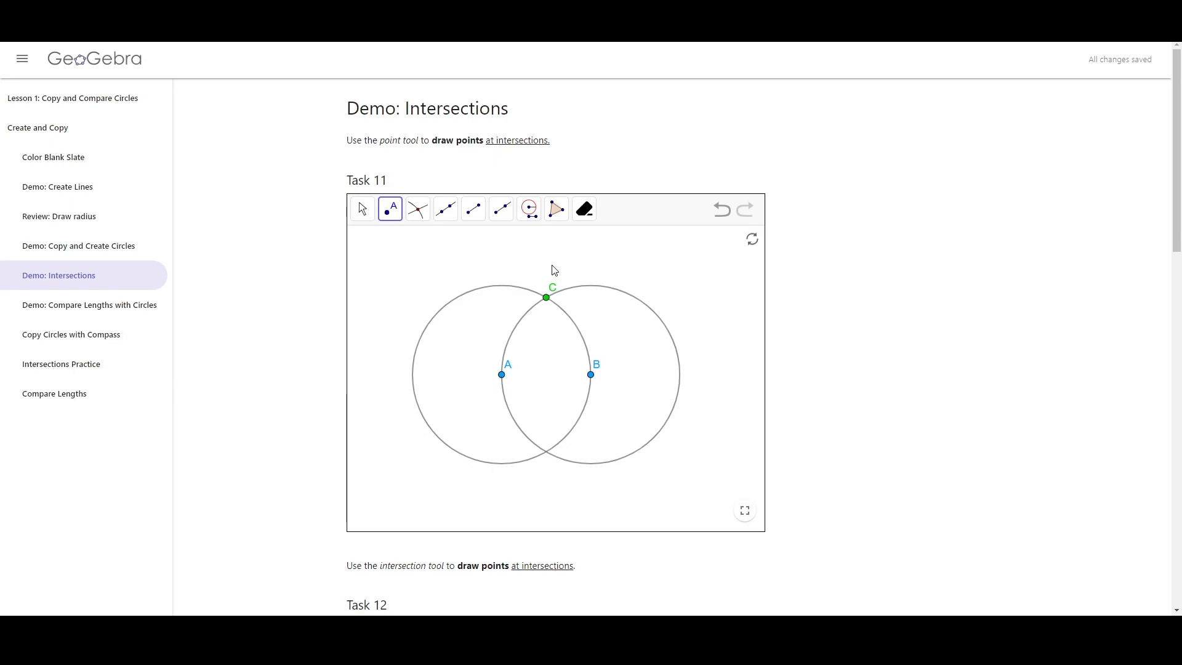
pyautogui.click(546, 454)
pyautogui.middleClick(826, 332)
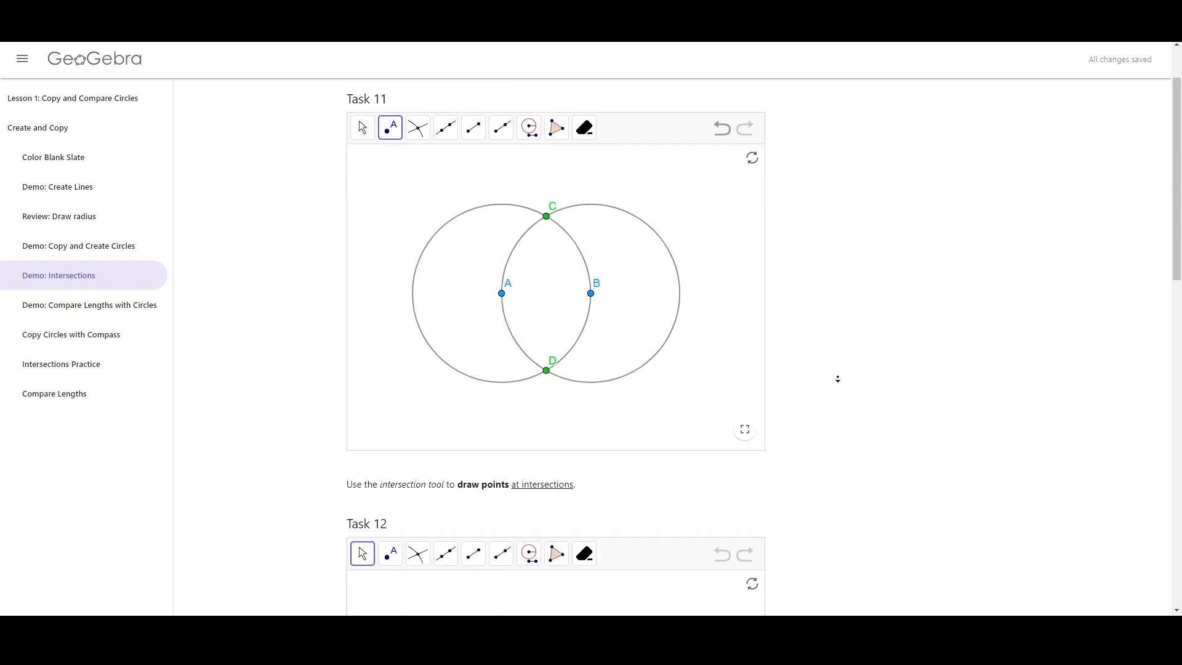
# Mark points C and D at the upper and lower intersections of the two circles in Task 12 with the Intersect tool
pyautogui.middleClick(856, 354)
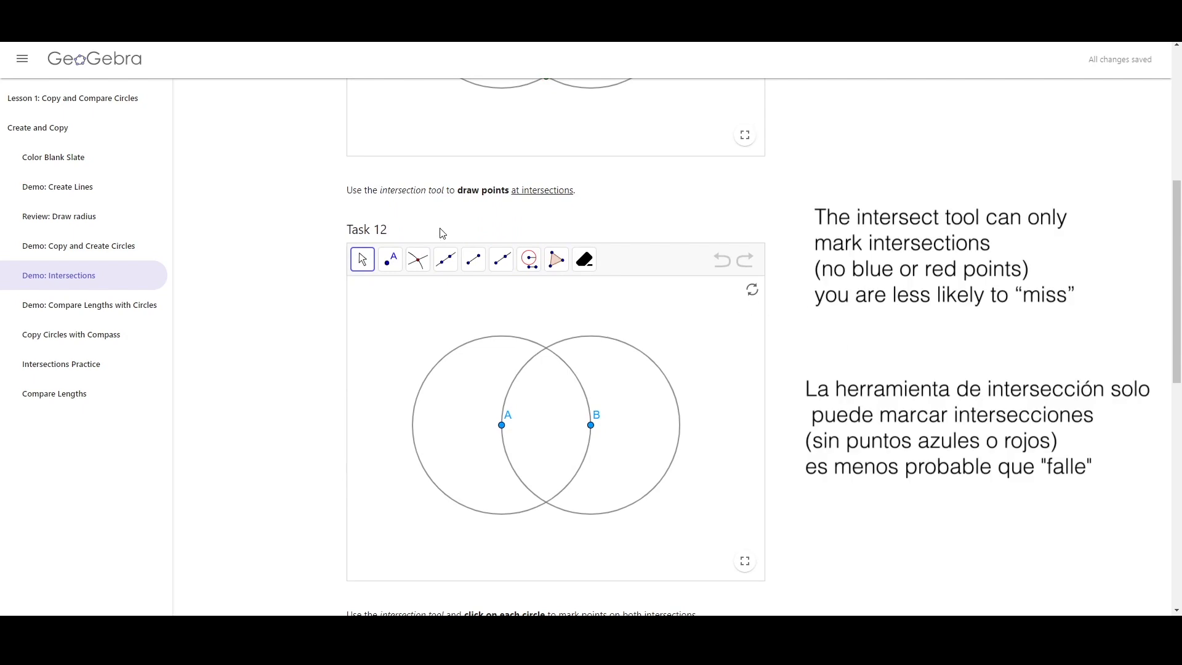
pyautogui.click(417, 260)
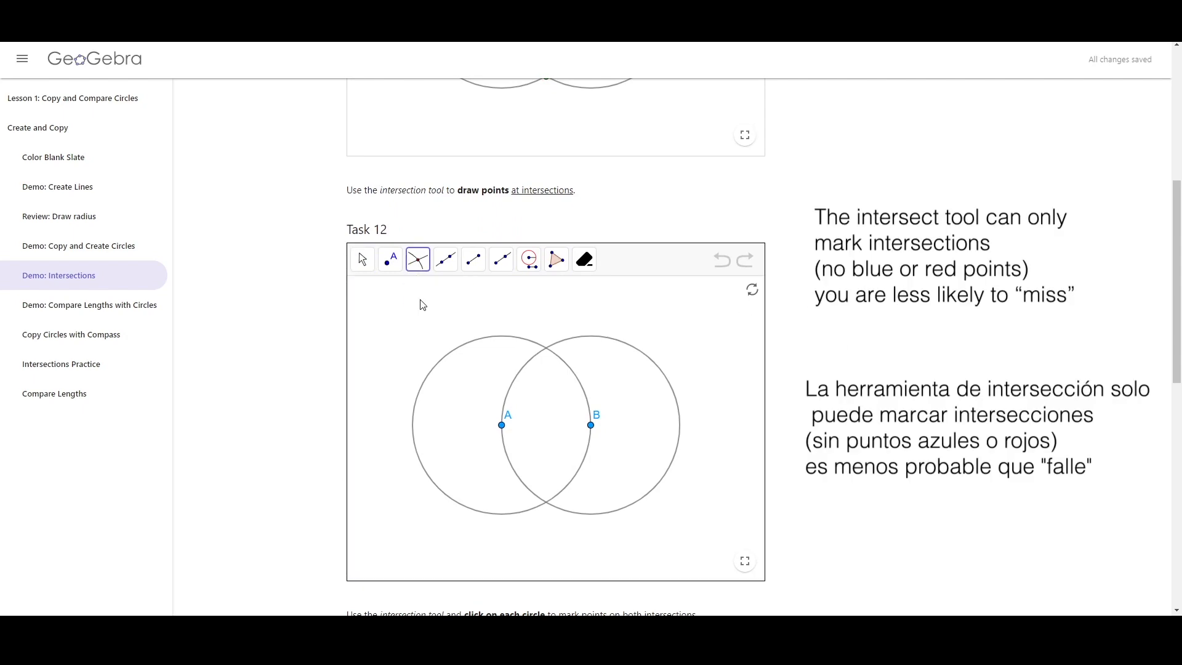
pyautogui.click(422, 264)
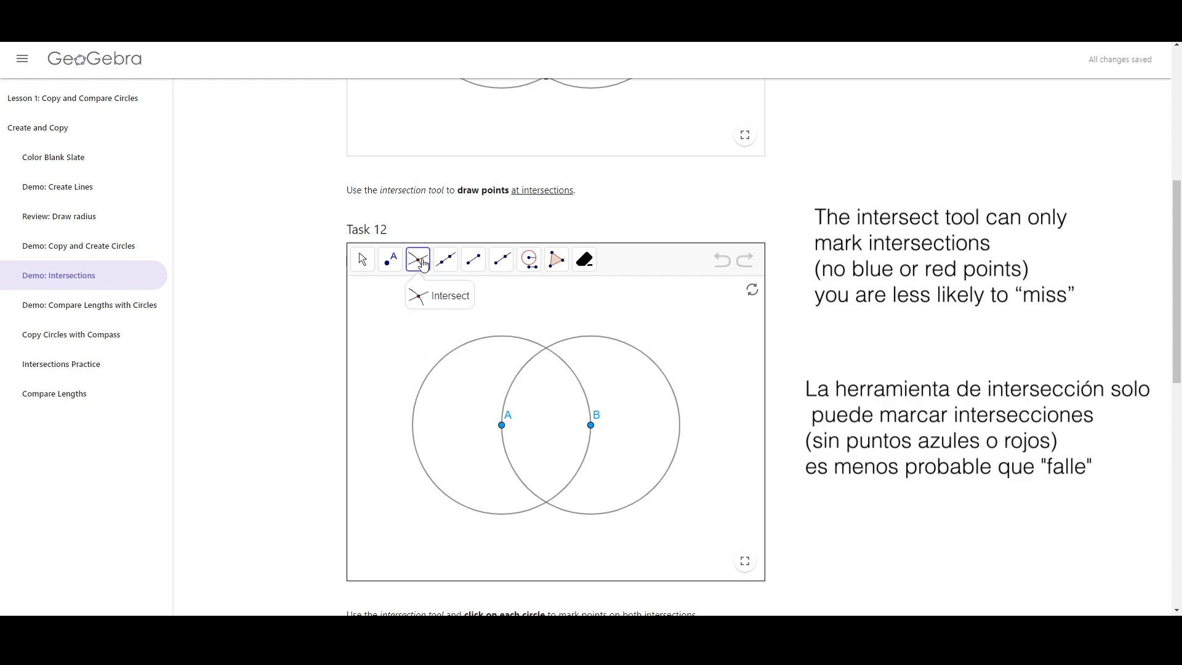
pyautogui.click(421, 298)
pyautogui.click(547, 348)
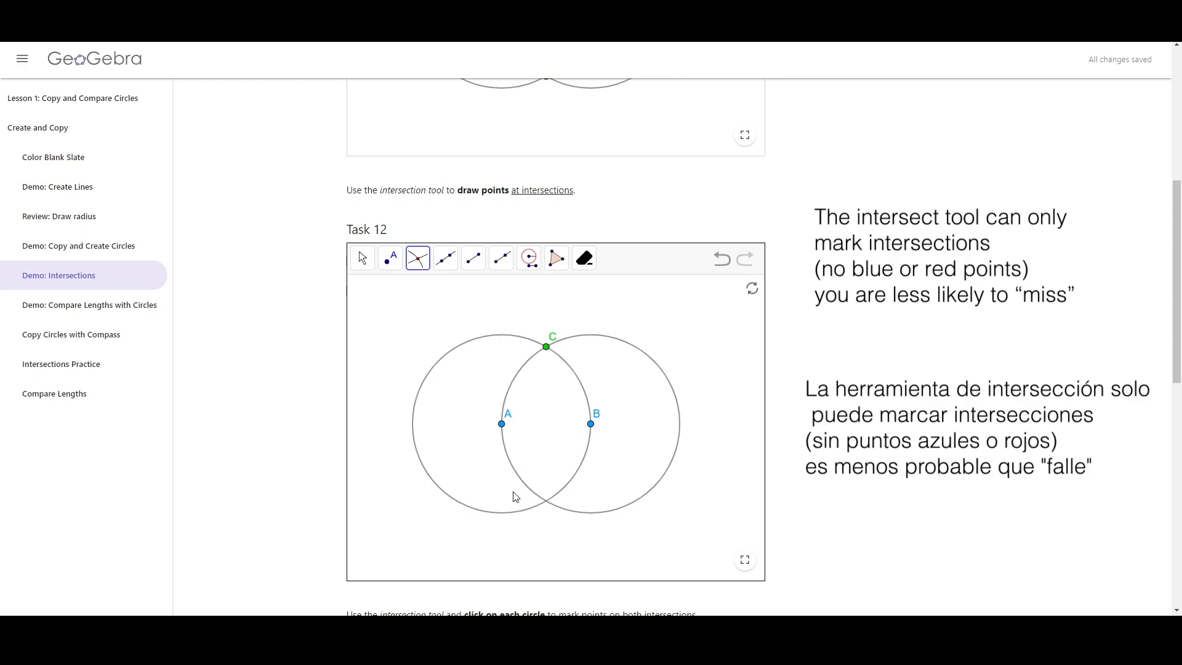
pyautogui.click(546, 502)
# Undo the lower intersection point and redo it
pyautogui.click(722, 259)
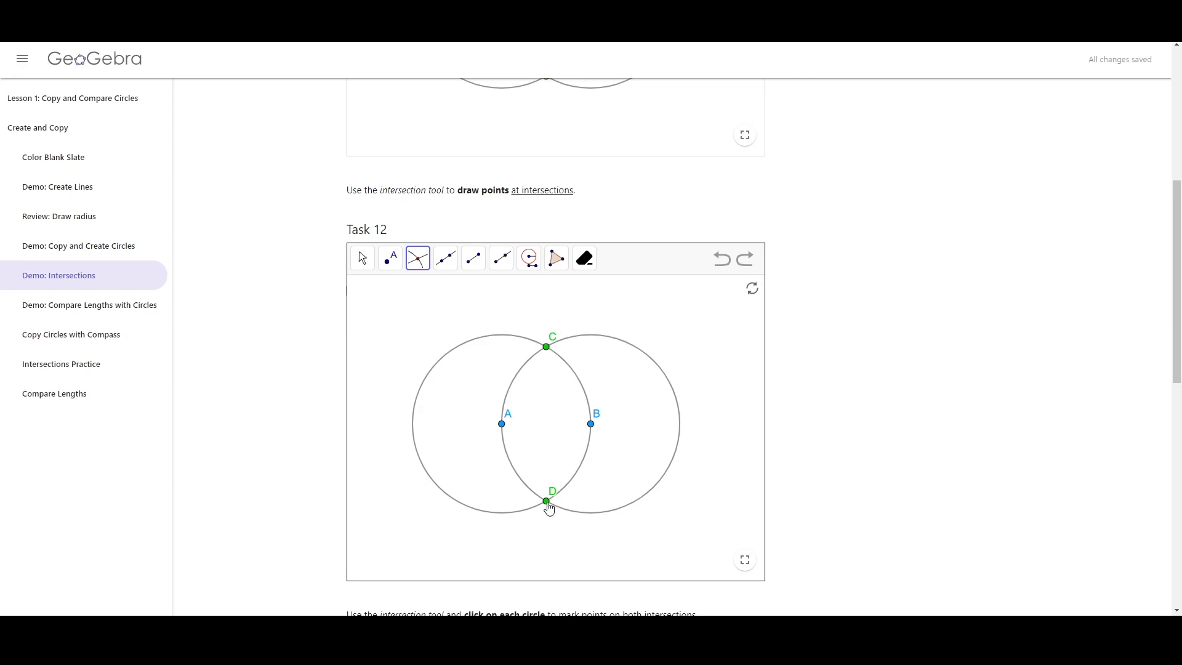
pyautogui.click(728, 270)
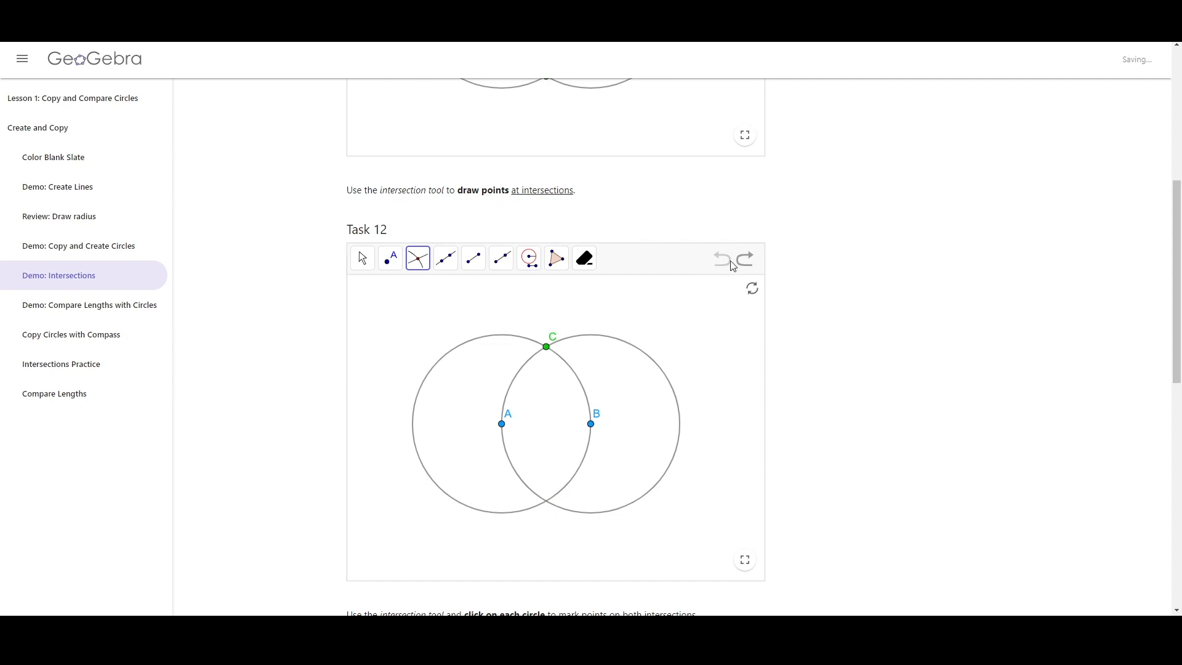
pyautogui.click(747, 269)
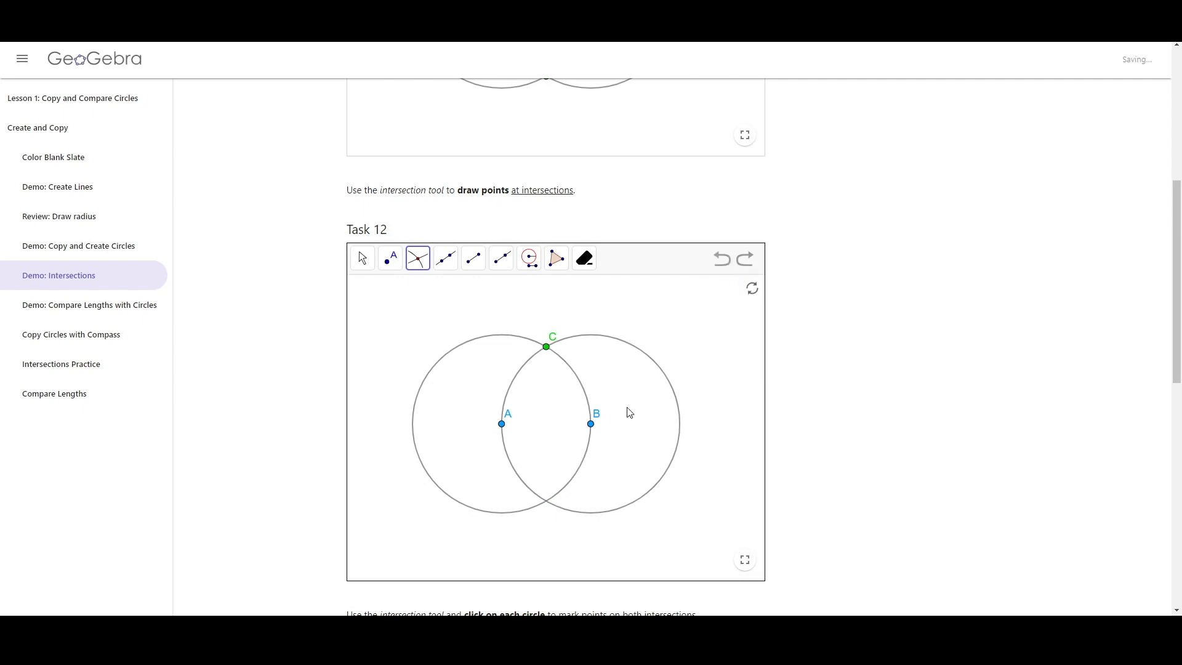
pyautogui.scroll(5, 899, 343)
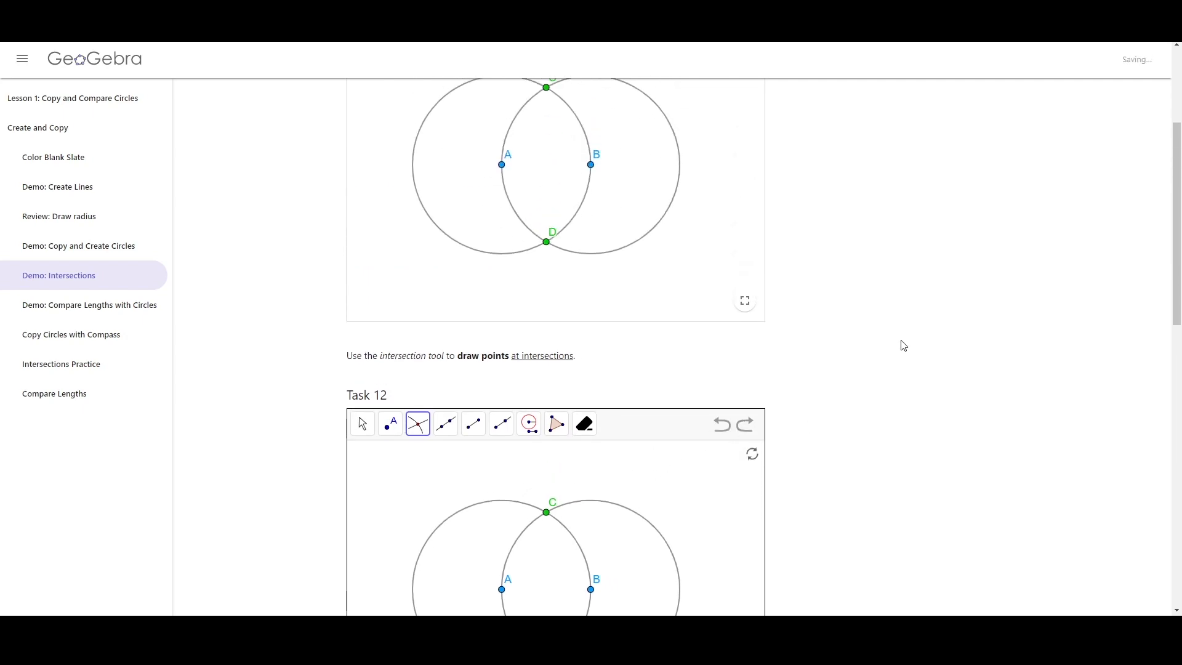
pyautogui.scroll(-5, 739, 363)
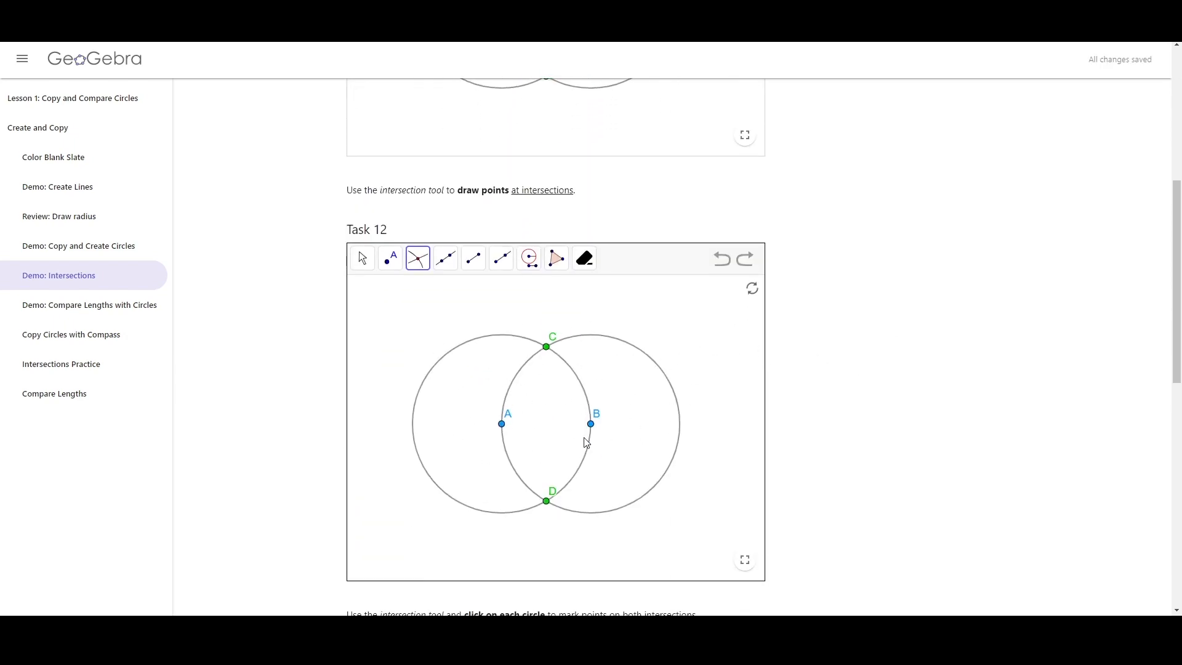
# Mark both intersections in Task 13 at once by selecting each circle in turn with the Intersect tool
pyautogui.scroll(-7, 897, 394)
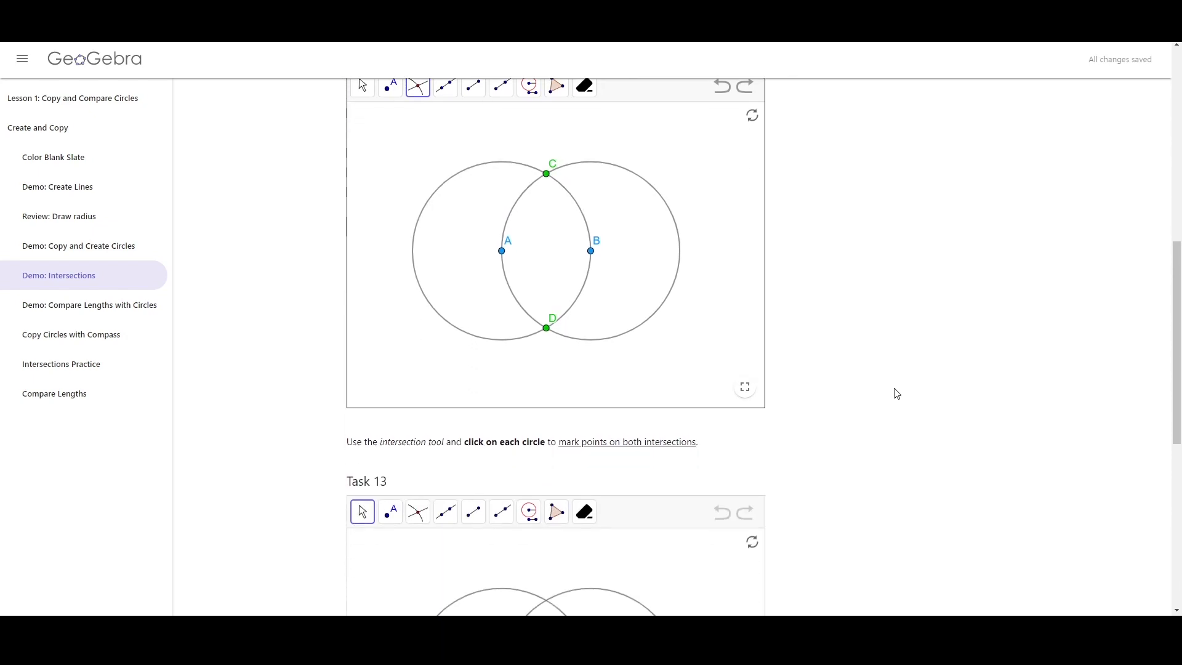
pyautogui.click(418, 243)
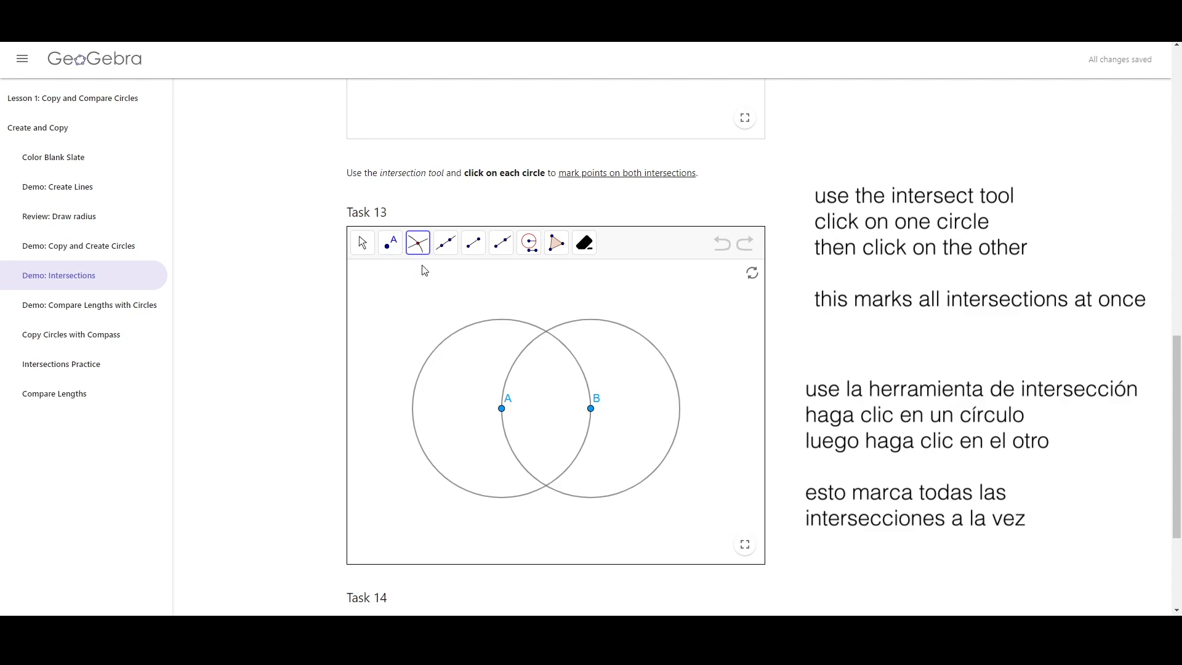
pyautogui.click(501, 322)
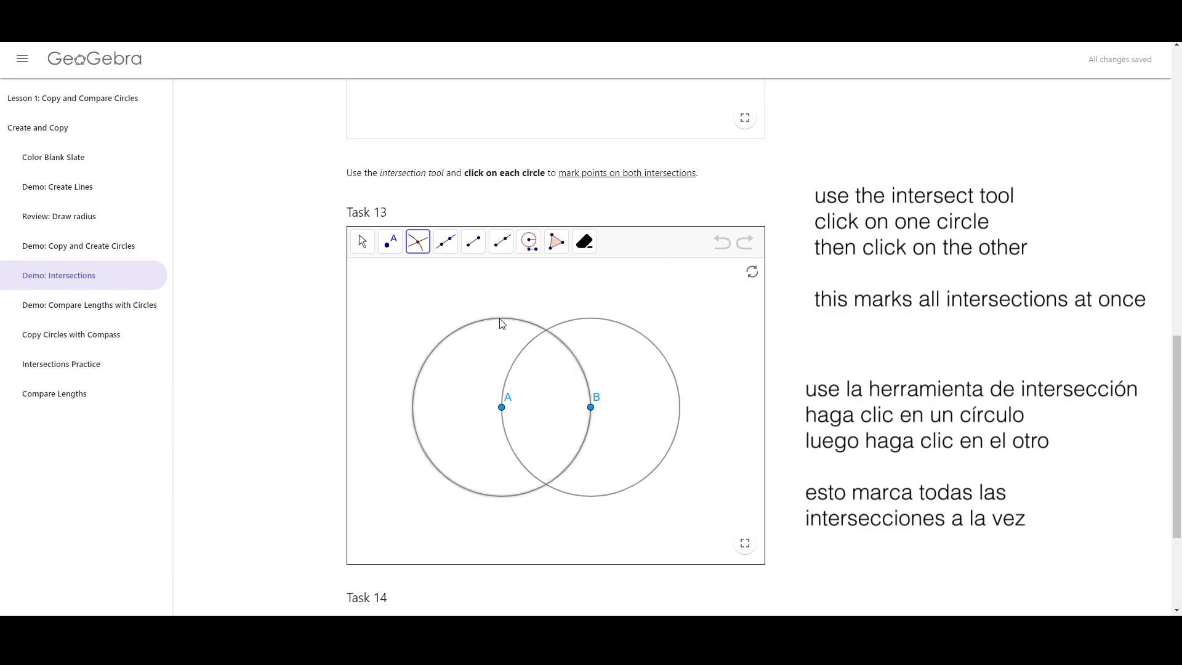
pyautogui.click(598, 321)
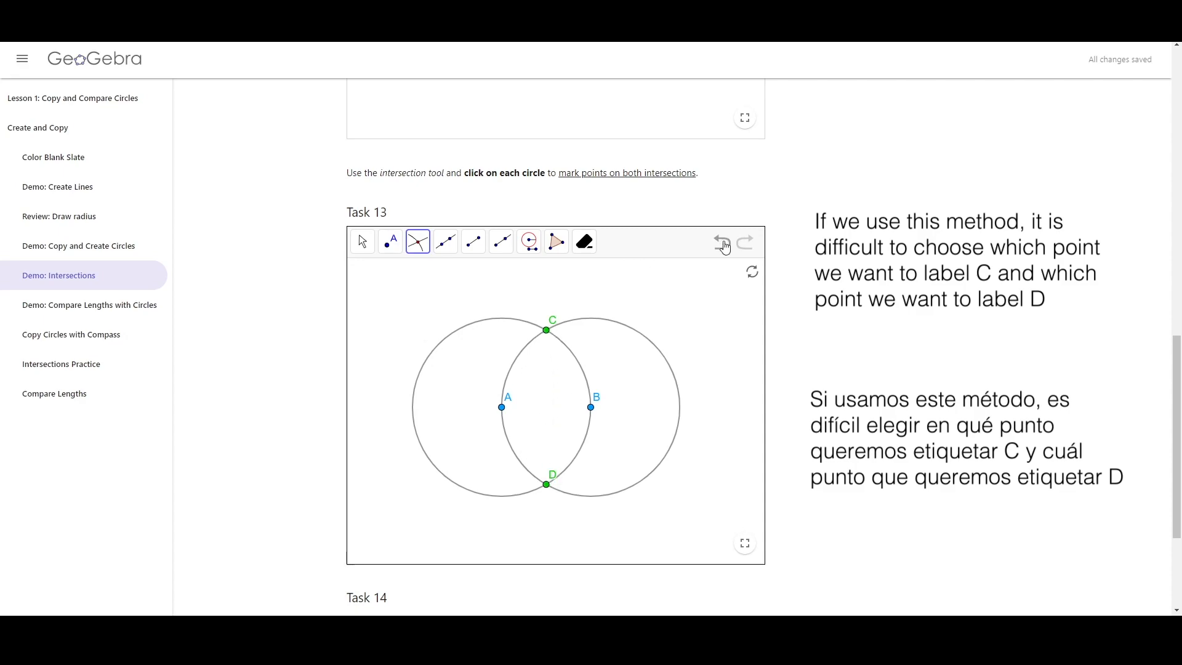
# Undo the marked intersections and re-mark them twice by selecting the circles in reverse order
pyautogui.click(724, 246)
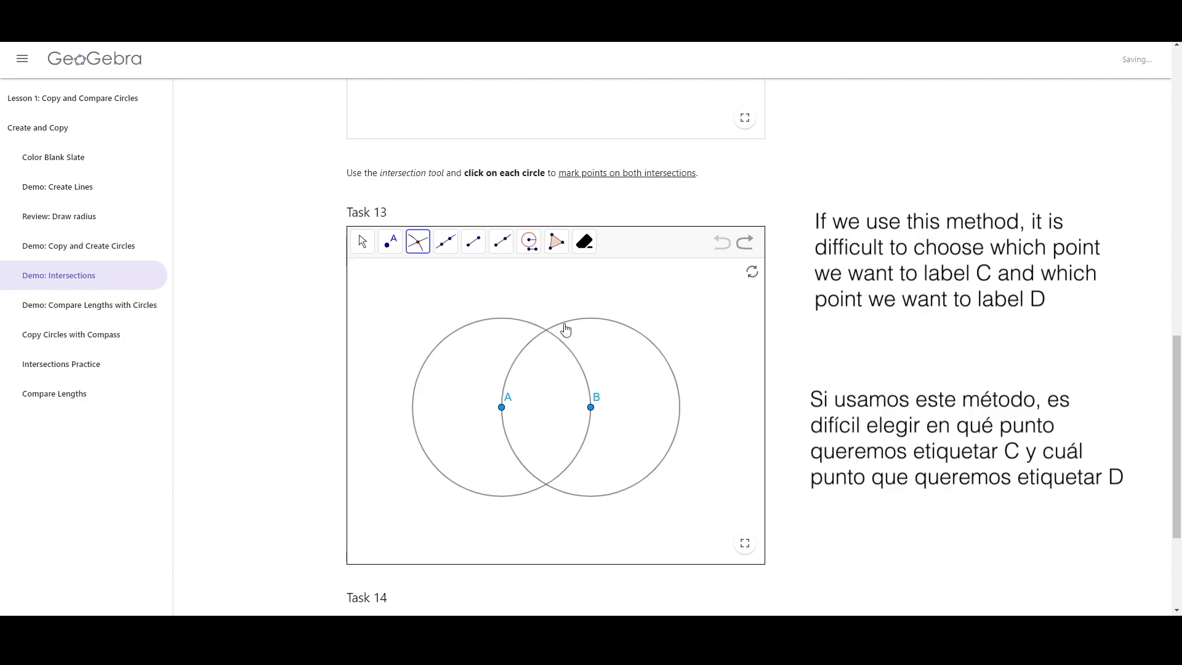
pyautogui.click(565, 328)
pyautogui.click(527, 329)
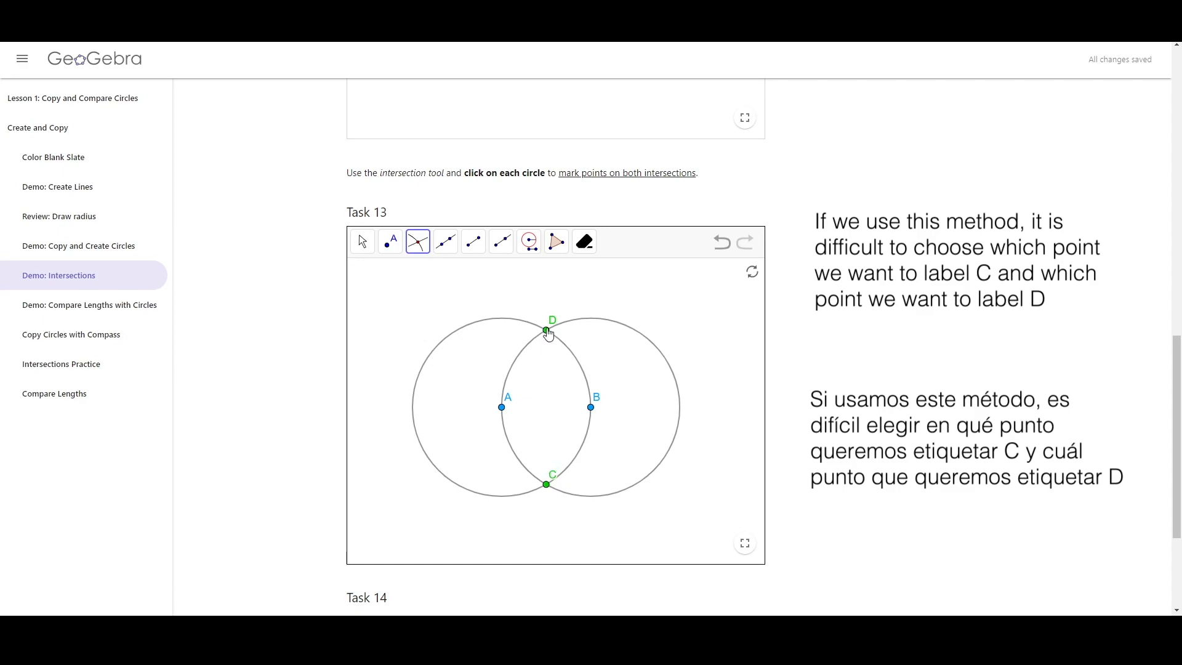
pyautogui.click(721, 242)
pyautogui.click(579, 324)
pyautogui.click(513, 325)
# Undo the last pair and mark only the upper intersection of the circles as point C
pyautogui.click(721, 244)
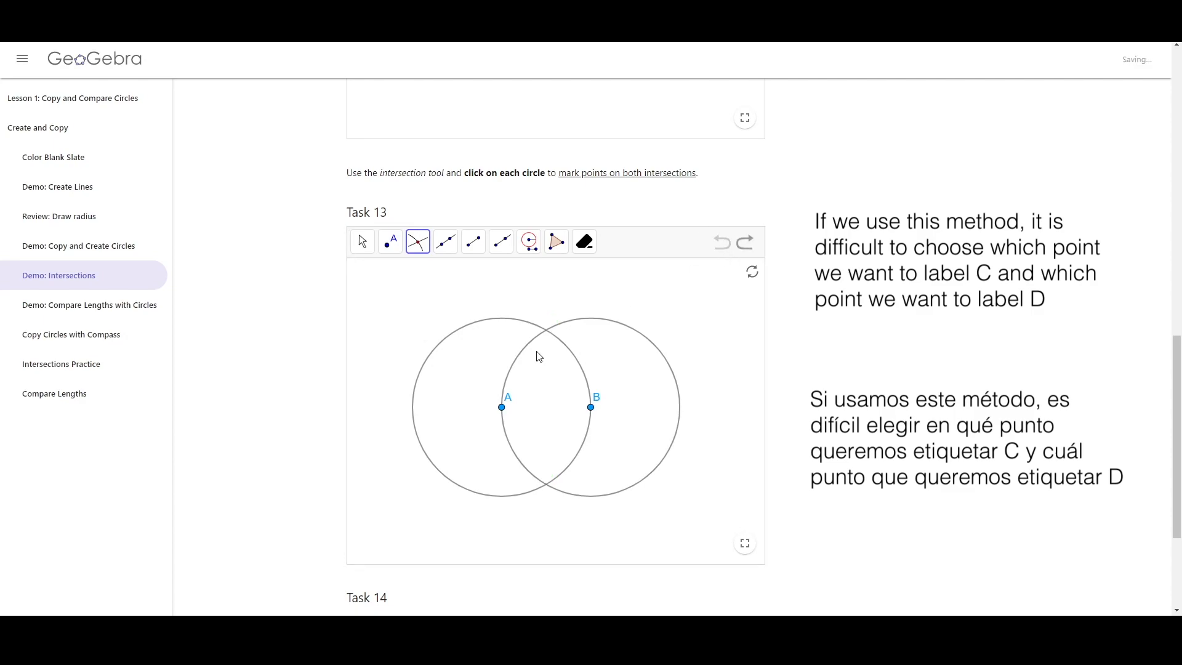
pyautogui.click(547, 331)
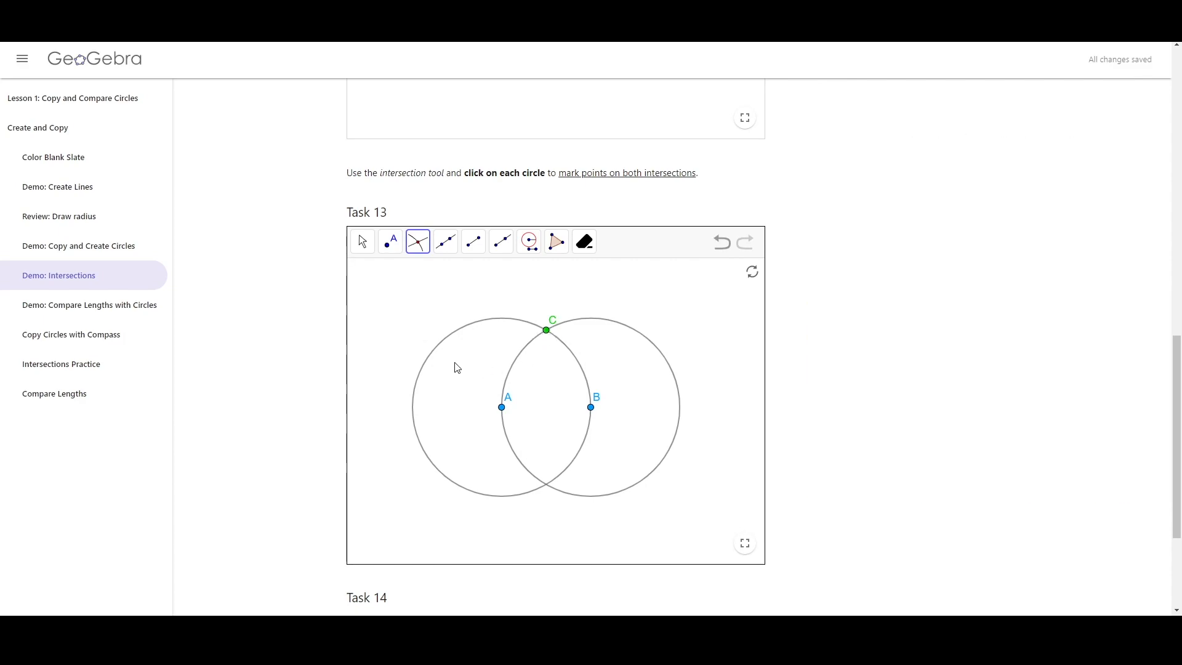
# Open the Demo: Compare Lengths with Circles page and draw a Compass circle with radius AB centered at E
pyautogui.click(137, 314)
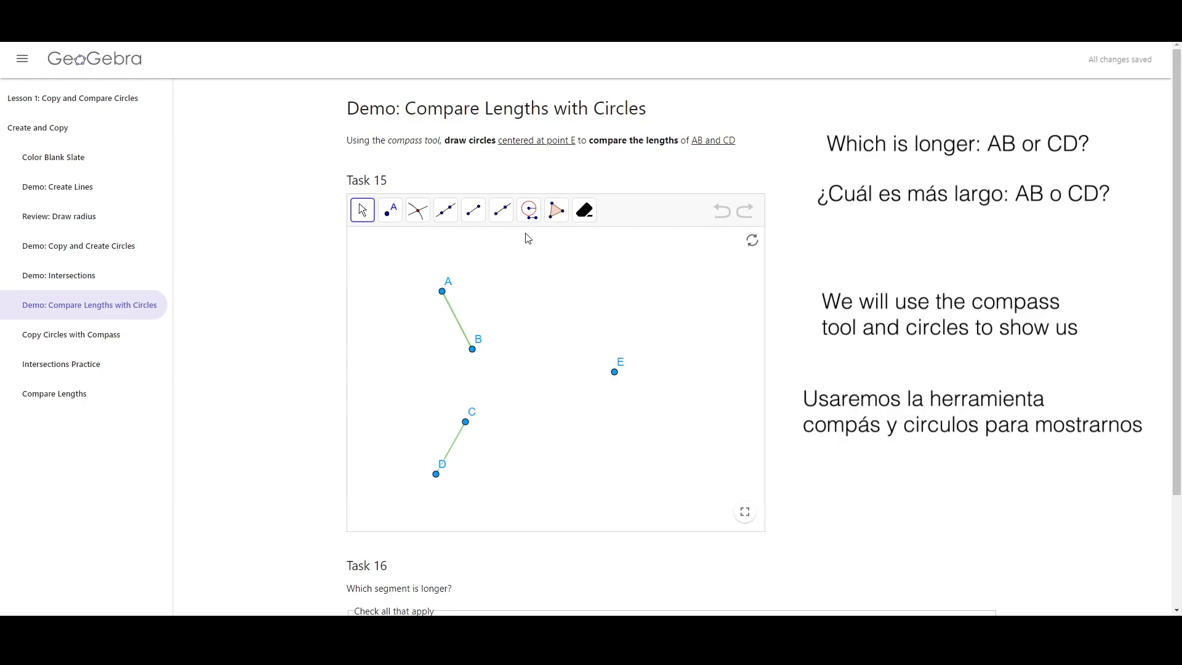
pyautogui.click(529, 210)
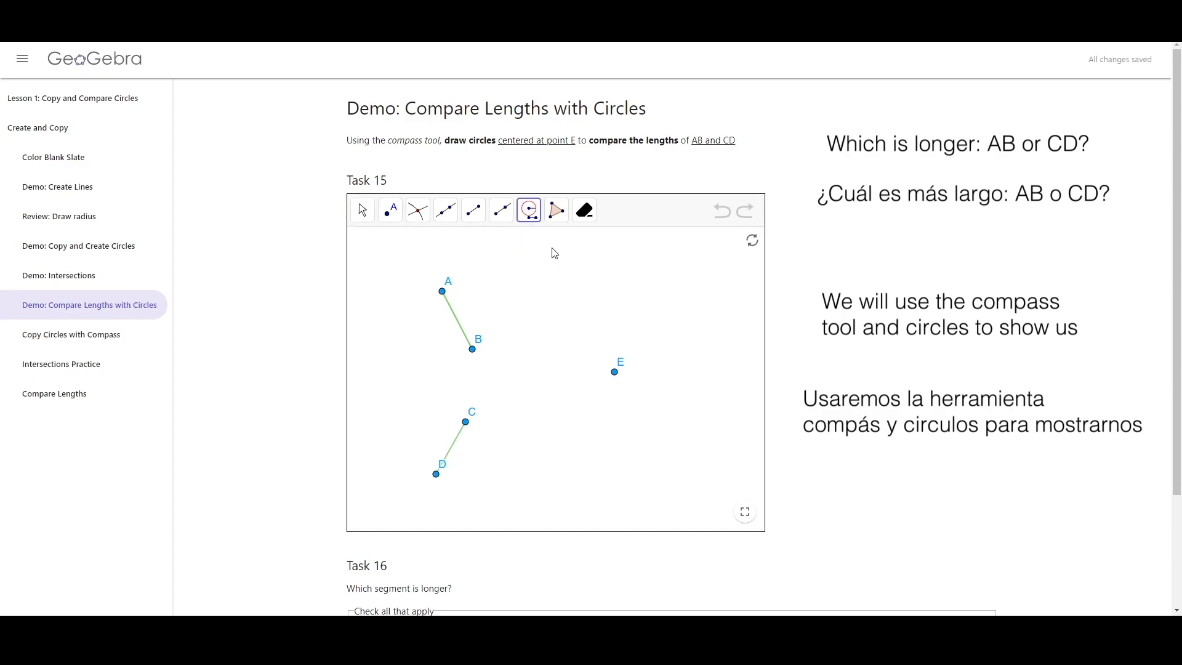
pyautogui.click(458, 326)
pyautogui.click(614, 372)
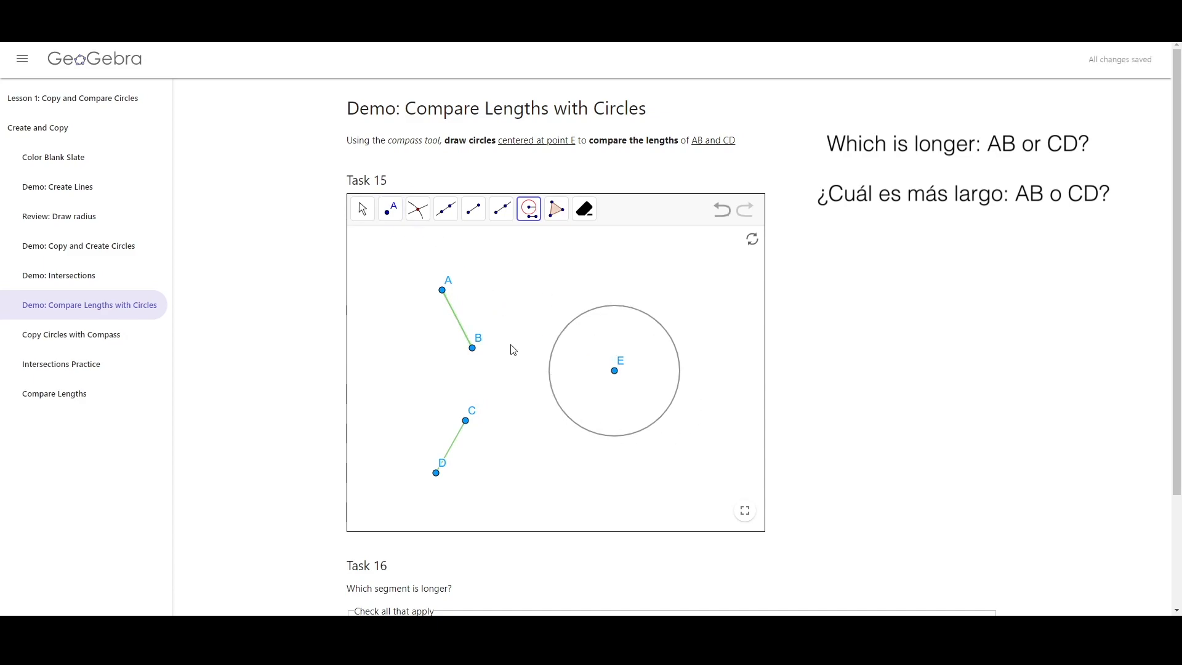
# Place point F on the left edge of the circle around E
pyautogui.click(389, 209)
pyautogui.click(550, 367)
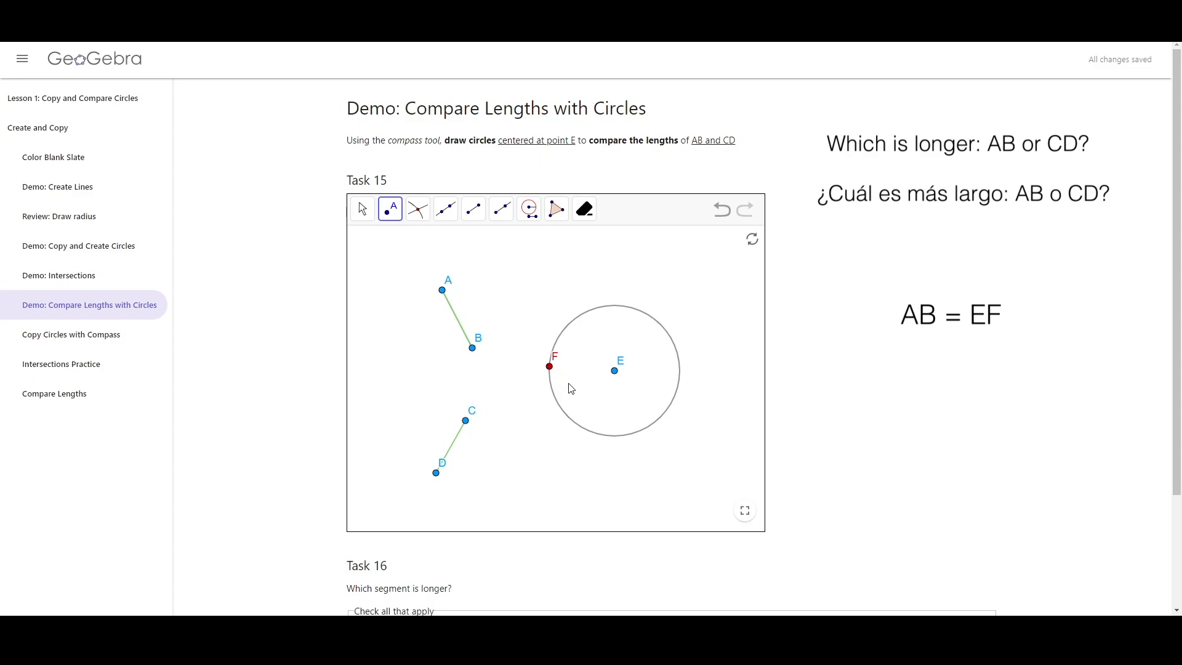
# Draw a second Compass circle with radius CD centered at E
pyautogui.click(530, 210)
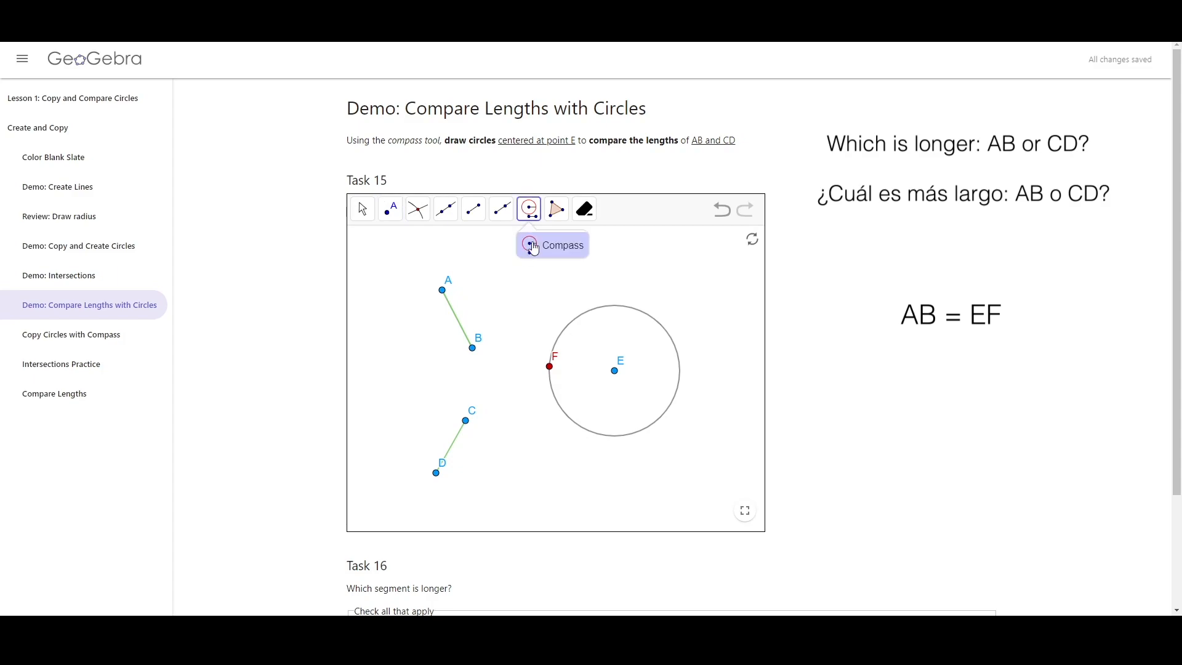
pyautogui.click(454, 451)
pyautogui.click(614, 372)
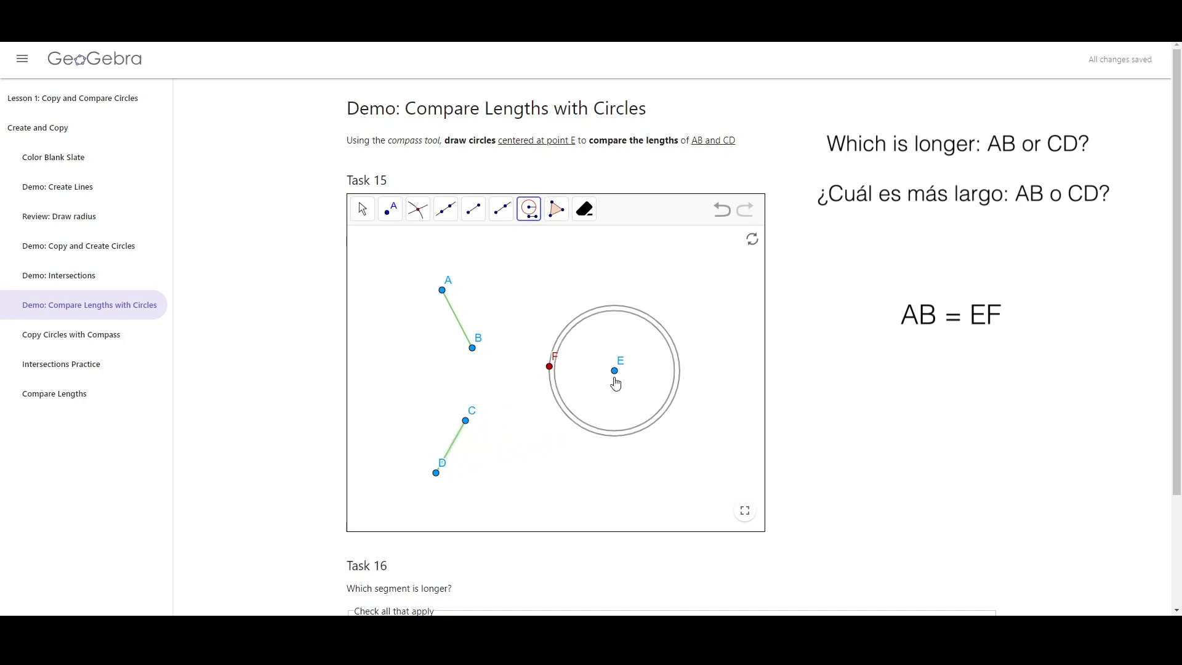
# Place point G on the inner circle next to point F
pyautogui.scroll(5, 616, 382)
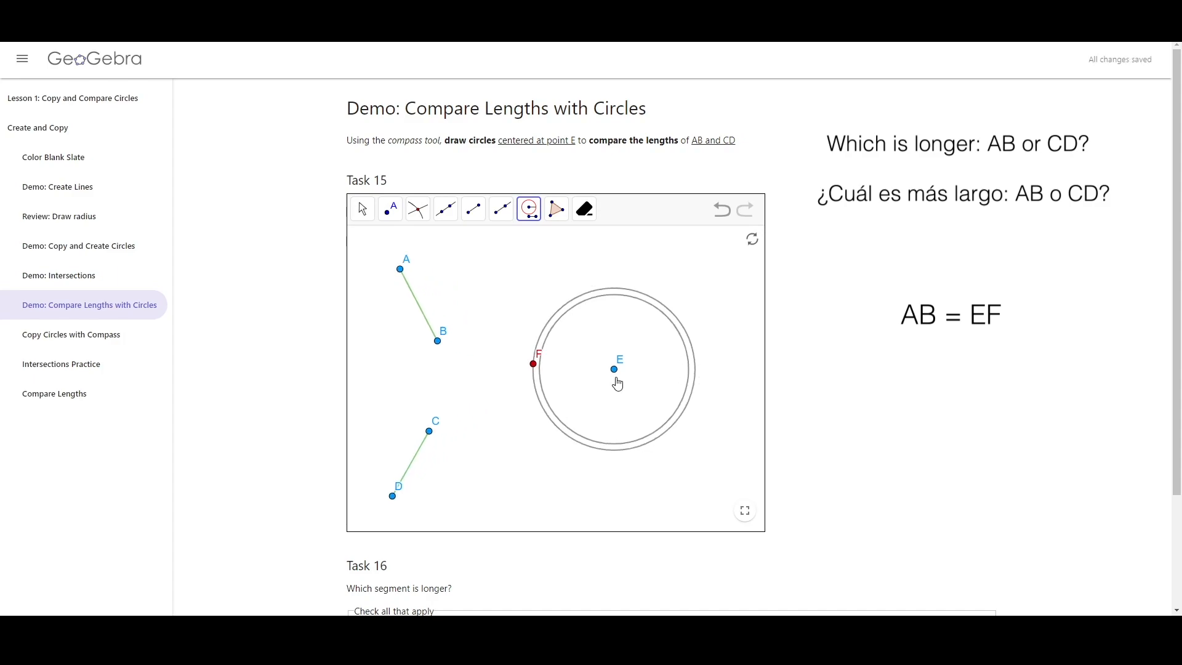
pyautogui.scroll(-4, 494, 376)
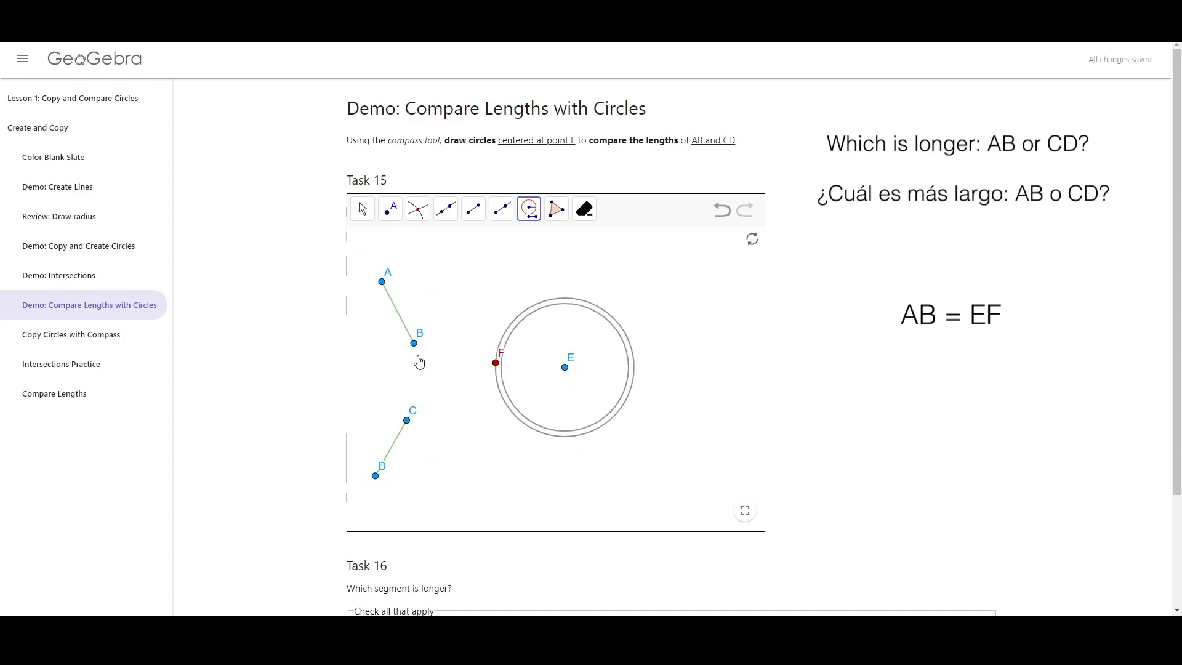
pyautogui.scroll(3, 489, 367)
pyautogui.scroll(-2, 495, 368)
pyautogui.scroll(4, 495, 368)
pyautogui.click(392, 210)
pyautogui.click(511, 372)
# Zoom and pan the view to compare the two circles centered at E
pyautogui.scroll(-2, 510, 407)
pyautogui.scroll(-3, 510, 407)
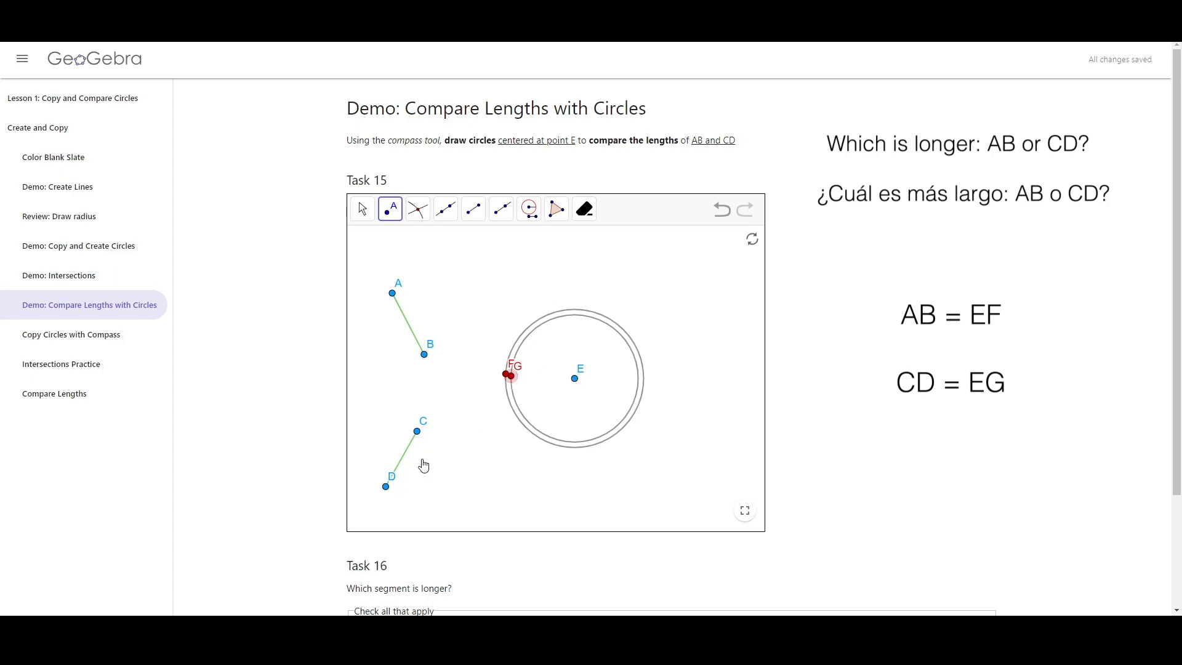
pyautogui.scroll(5, 523, 387)
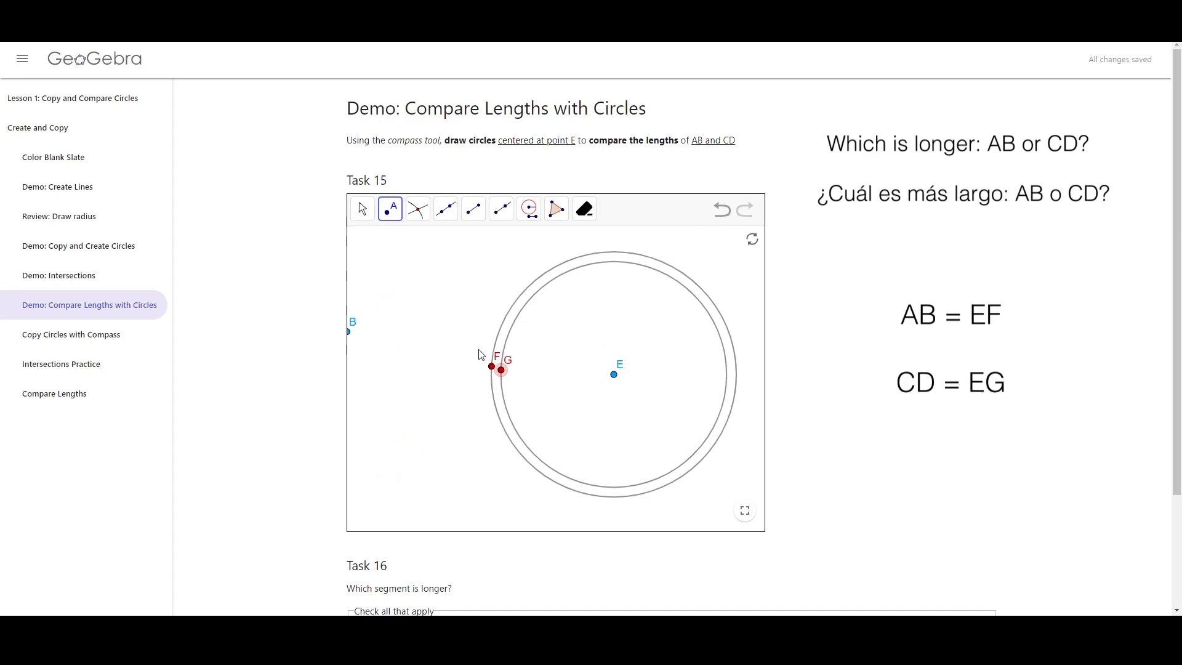
pyautogui.scroll(-6, 403, 382)
pyautogui.moveTo(404, 370); pyautogui.dragTo(698, 359)
pyautogui.click(722, 211)
pyautogui.click(362, 210)
pyautogui.click(372, 243)
pyautogui.moveTo(560, 278); pyautogui.dragTo(572, 277)
pyautogui.scroll(5, 541, 384)
pyautogui.scroll(-5, 506, 380)
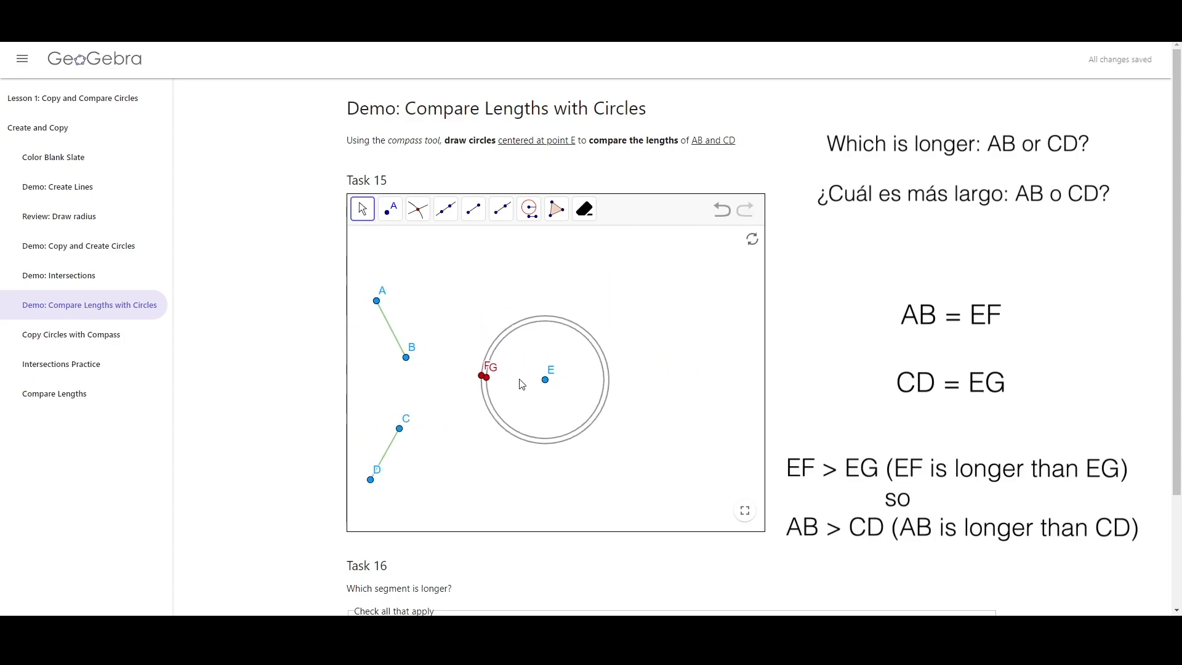
pyautogui.scroll(5, 505, 383)
pyautogui.scroll(-5, 418, 368)
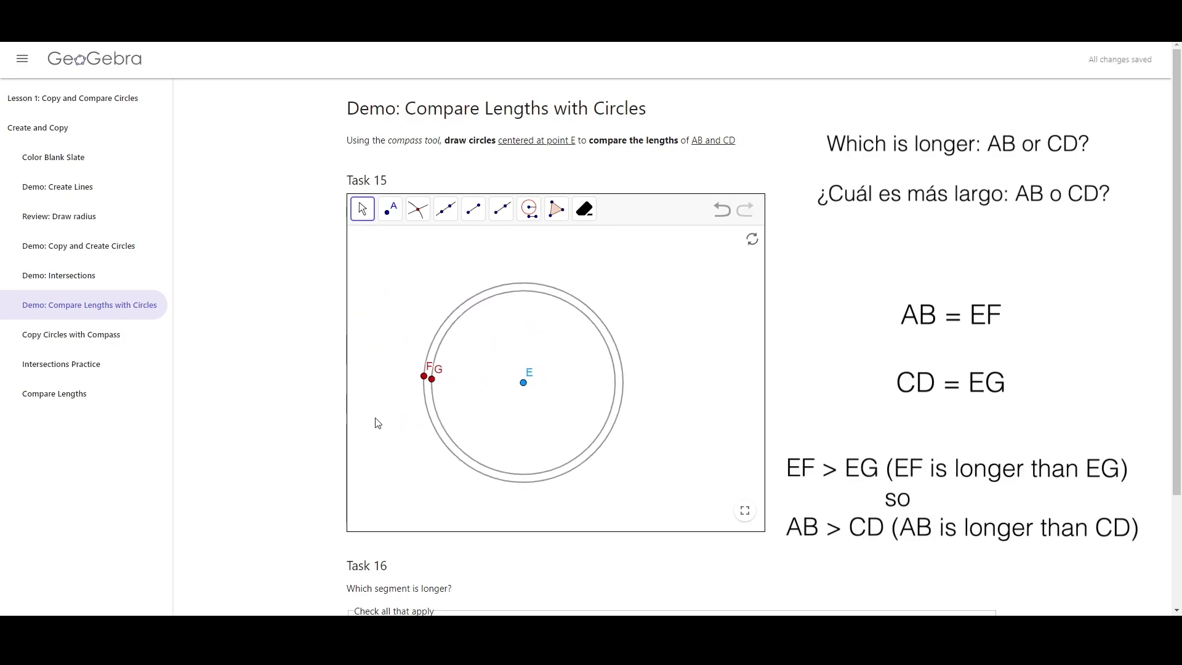
pyautogui.moveTo(504, 400); pyautogui.dragTo(519, 400)
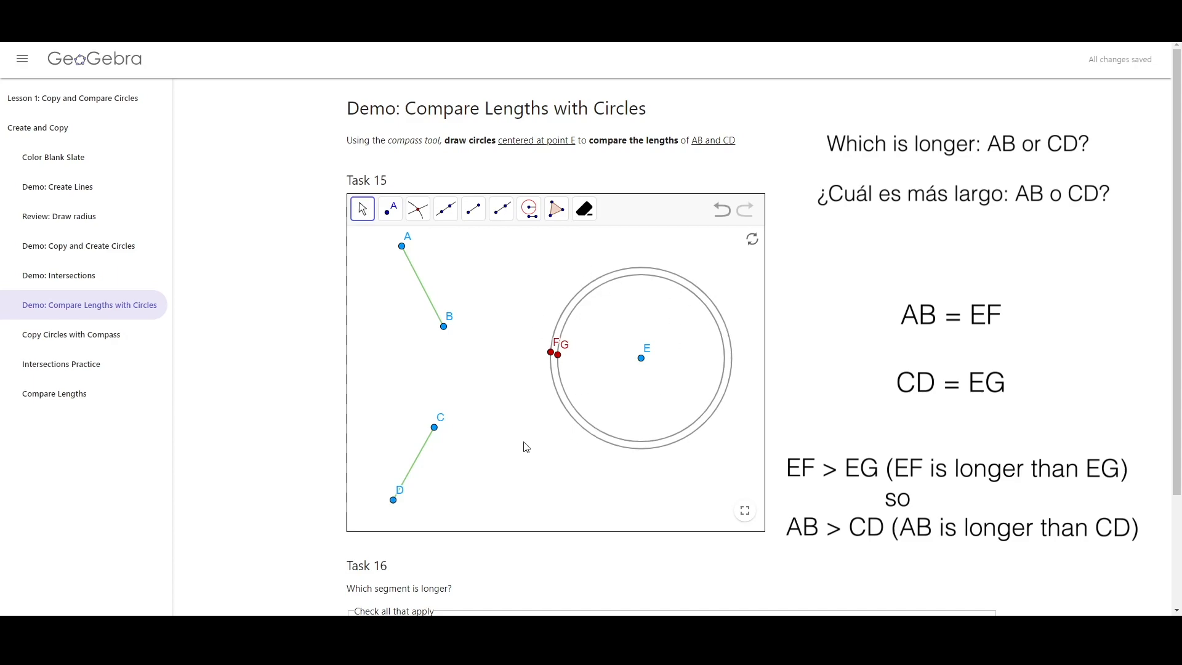
pyautogui.scroll(-3, 509, 446)
pyautogui.scroll(-2, 494, 405)
pyautogui.moveTo(496, 400); pyautogui.dragTo(514, 419)
pyautogui.scroll(2, 510, 423)
pyautogui.scroll(2, 511, 423)
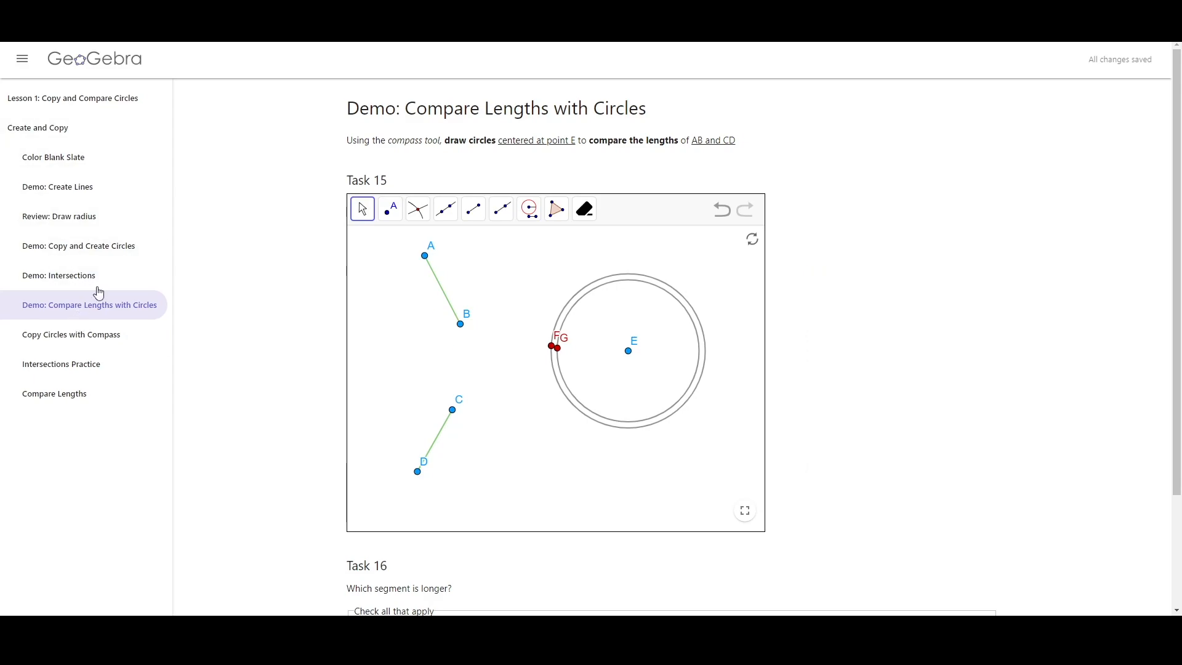
# Browse the remaining lesson pages and return to Demo: Compare Lengths with Circles
pyautogui.click(120, 342)
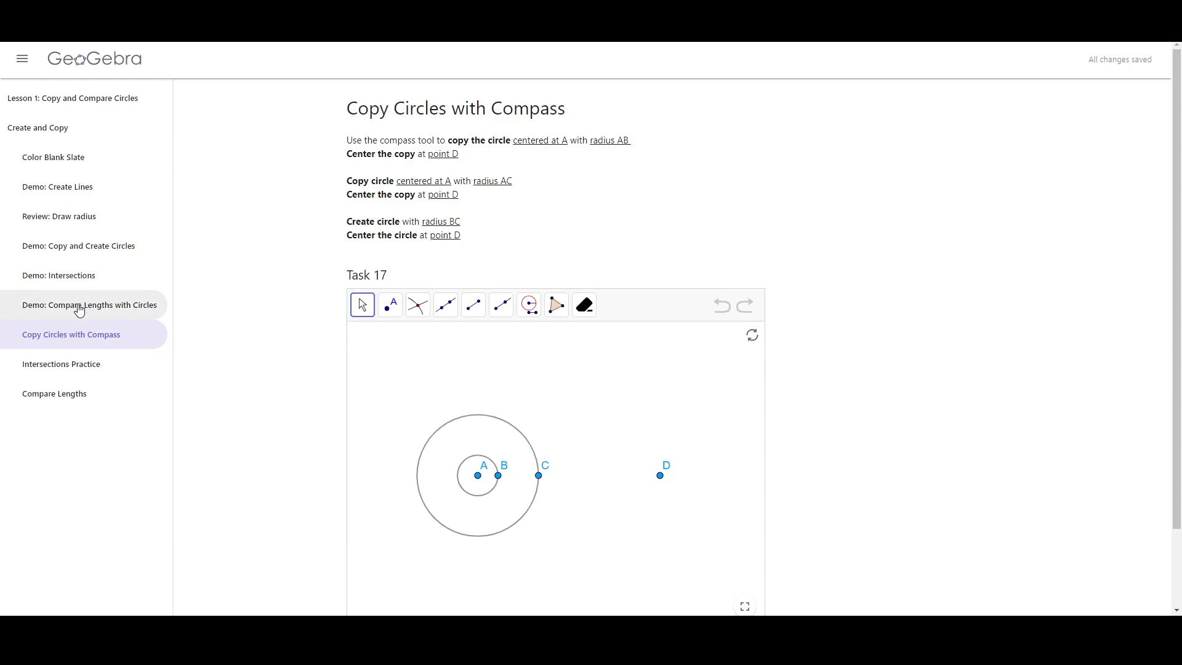
pyautogui.click(111, 368)
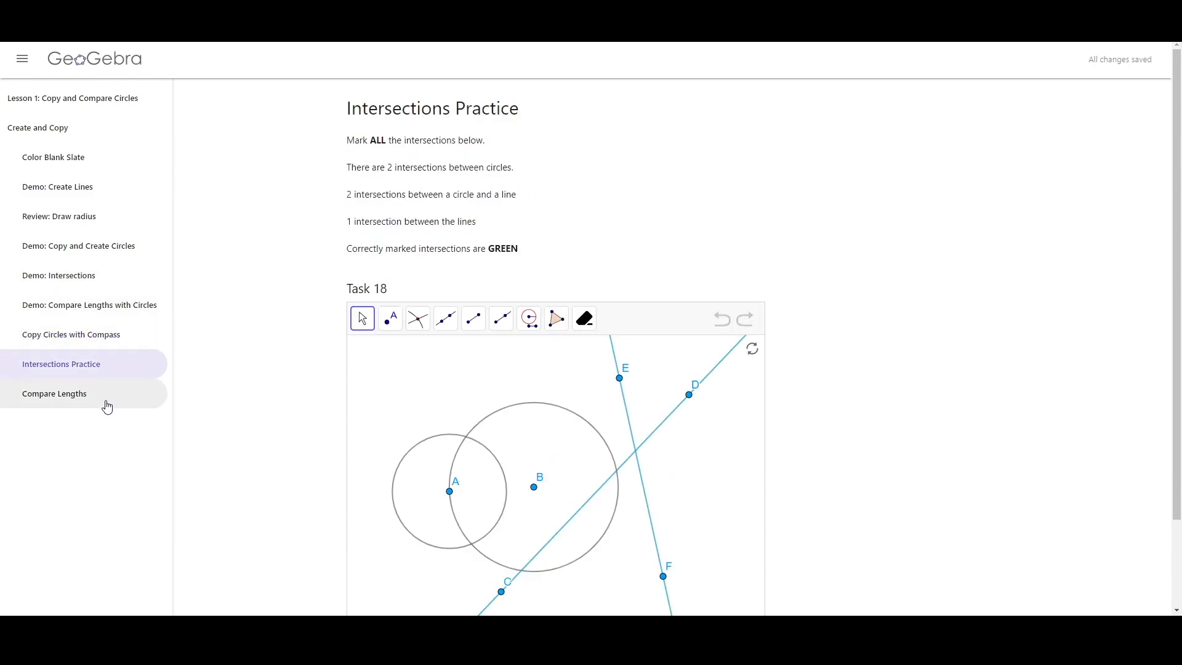
pyautogui.click(107, 404)
pyautogui.click(115, 372)
pyautogui.click(114, 406)
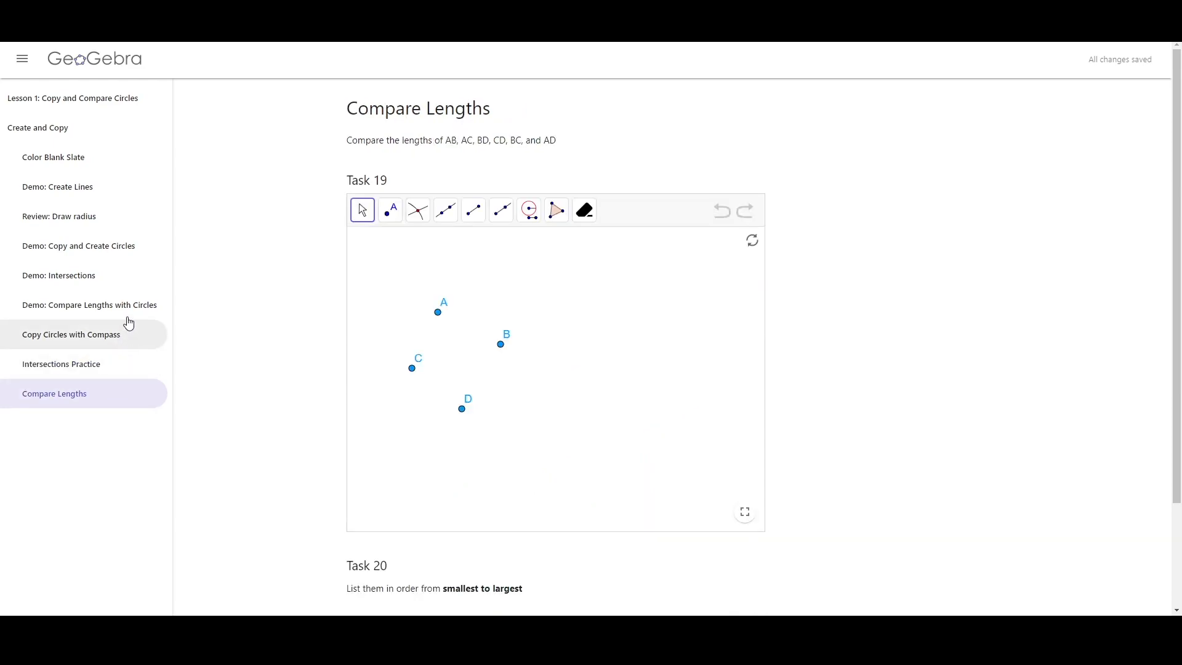
pyautogui.click(95, 343)
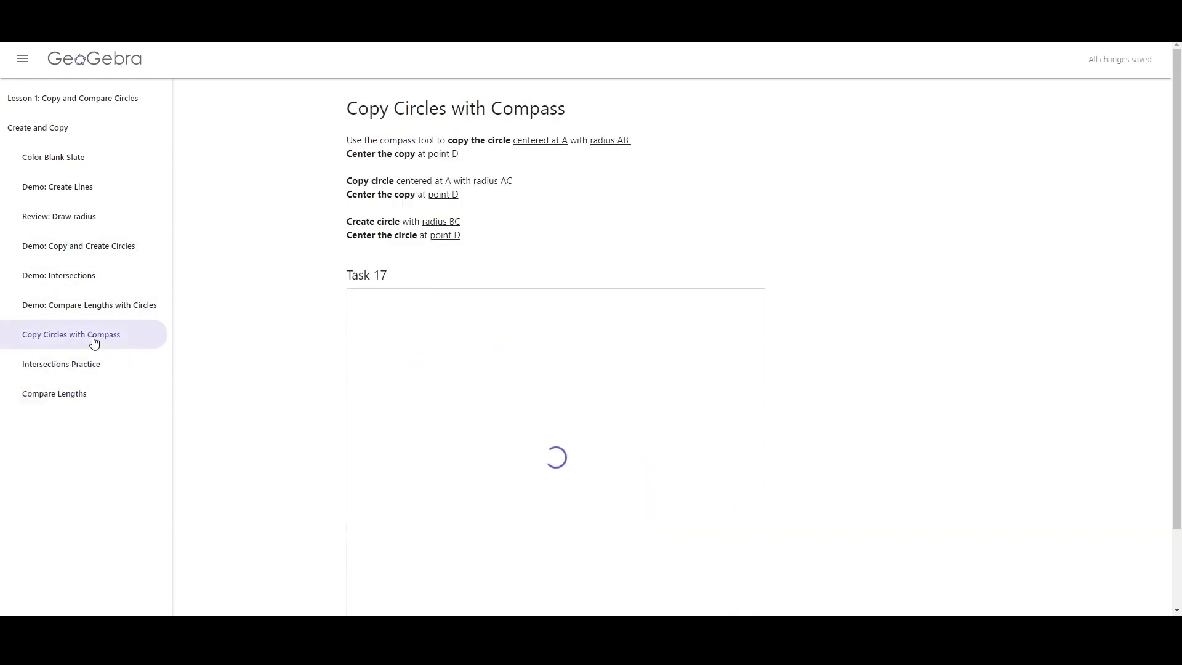
pyautogui.click(81, 304)
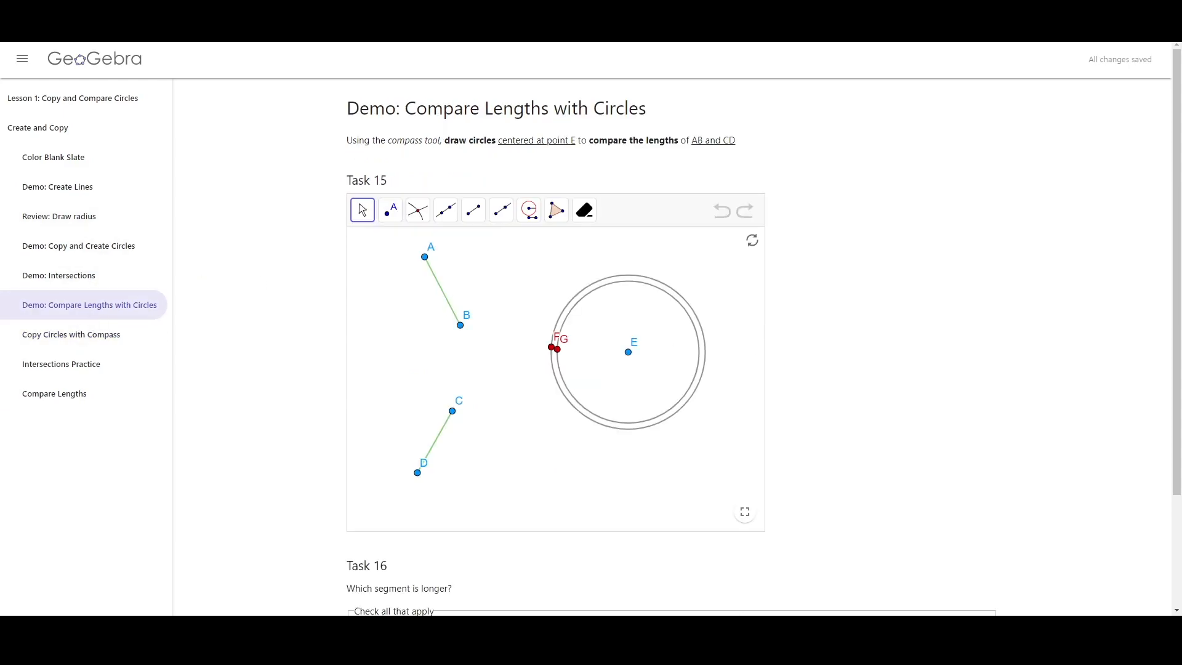